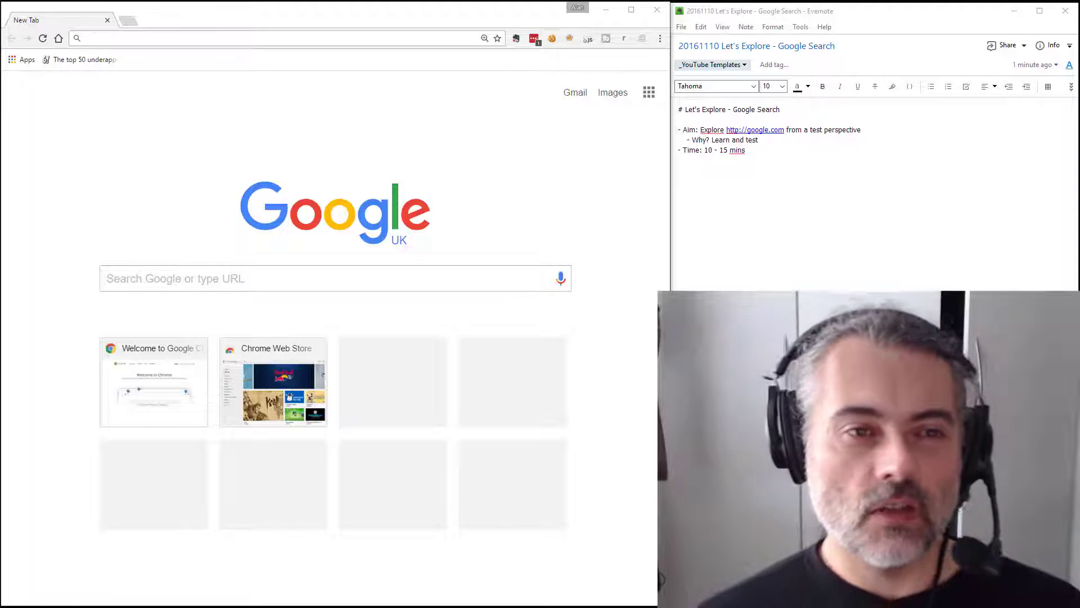
Step: In a new tab, search Google for 'timer'
{"action": "left_click", "coordinate": [127, 23]}
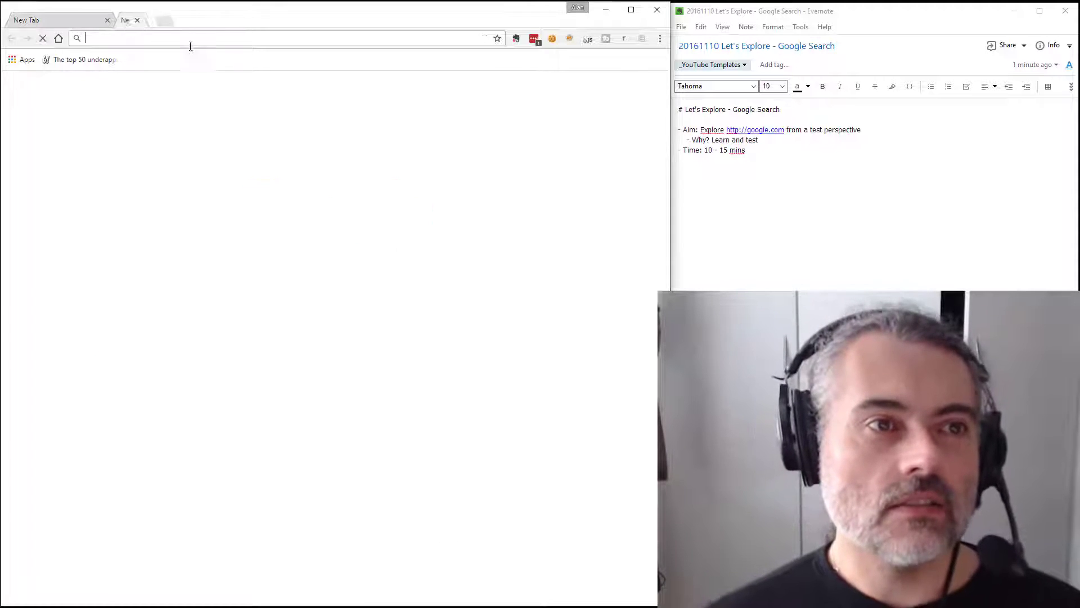
{"action": "type", "text": "google"}
{"action": "key", "text": "Return"}
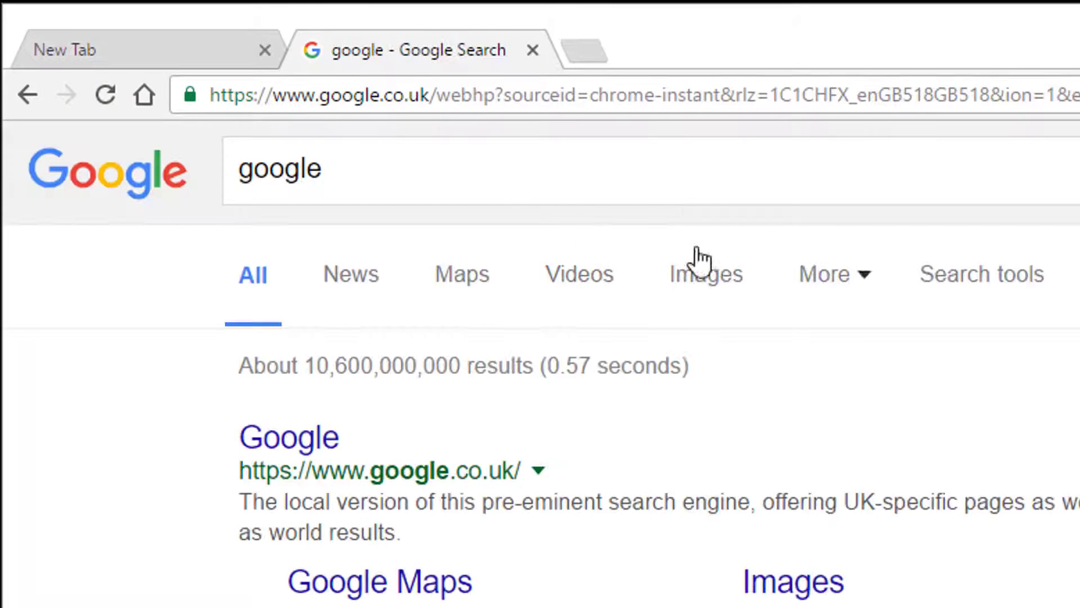
{"action": "double_click", "coordinate": [444, 178]}
{"action": "type", "text": "timer"}
{"action": "key", "text": "Return"}
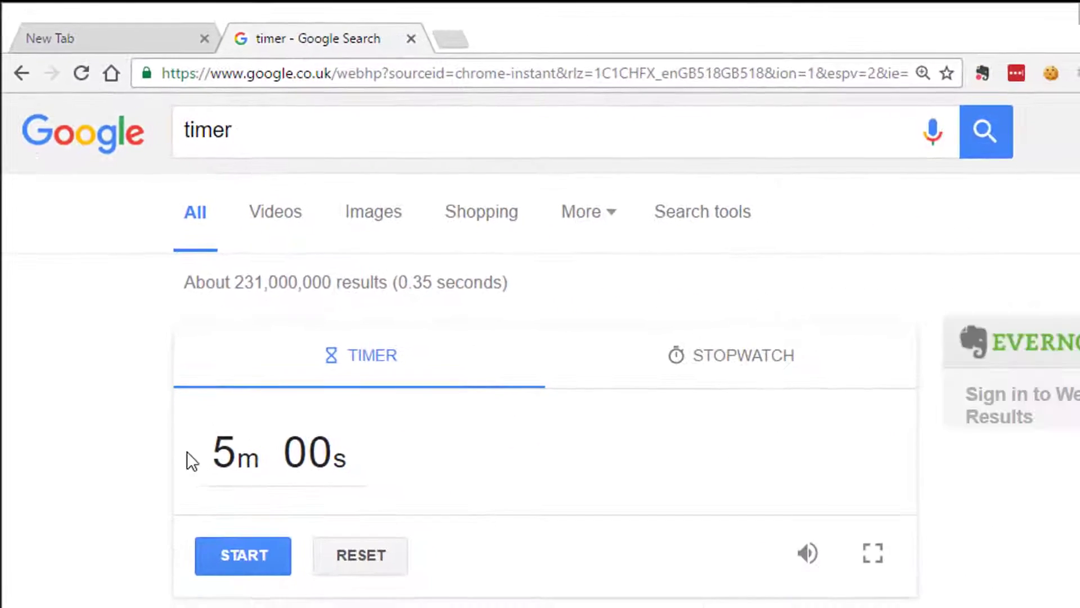
Step: Start a 1500 (15-minute) countdown and detach its tab into a separate window
{"action": "left_click", "coordinate": [241, 490]}
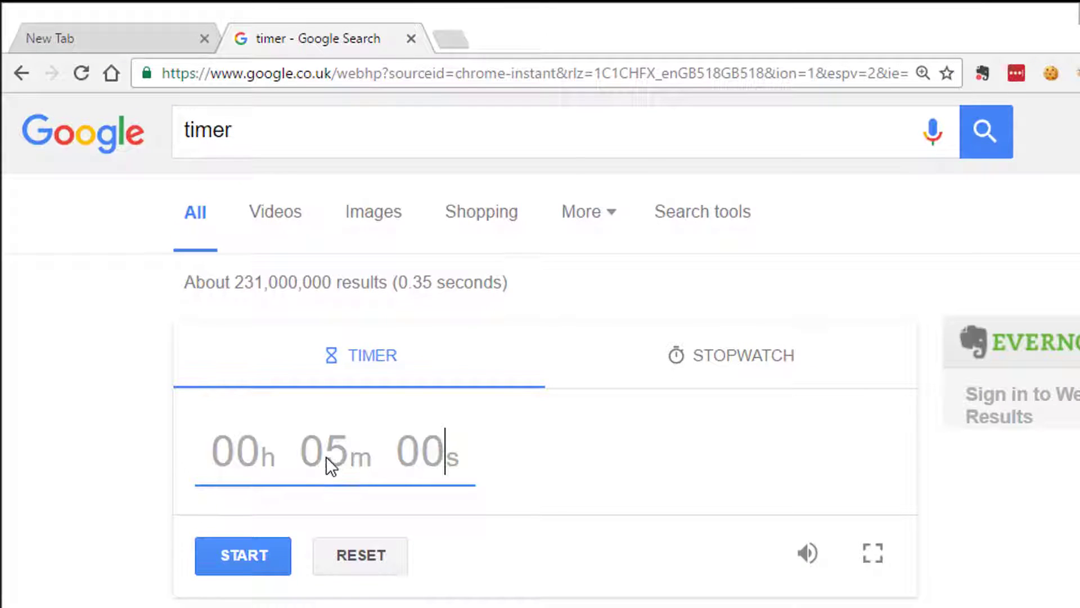
{"action": "type", "text": "1500"}
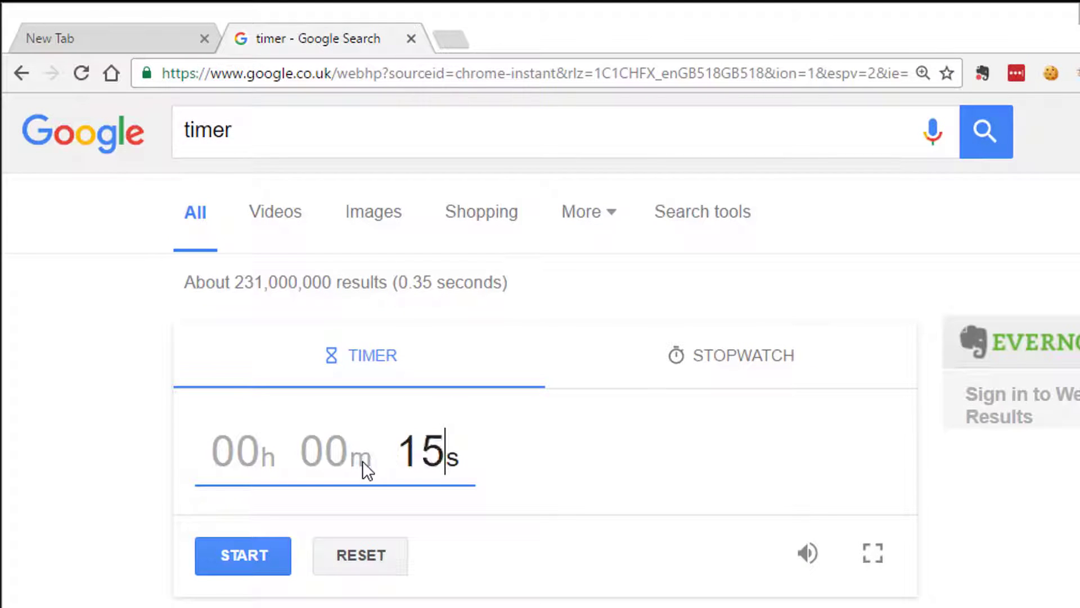
{"action": "left_click", "coordinate": [288, 569]}
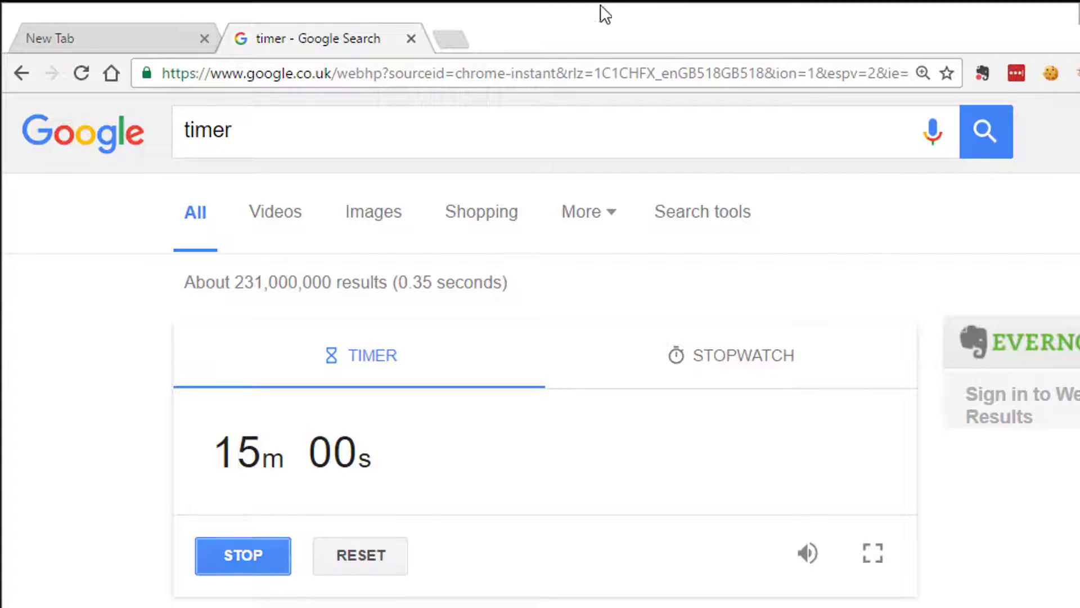
{"action": "left_click", "coordinate": [411, 39]}
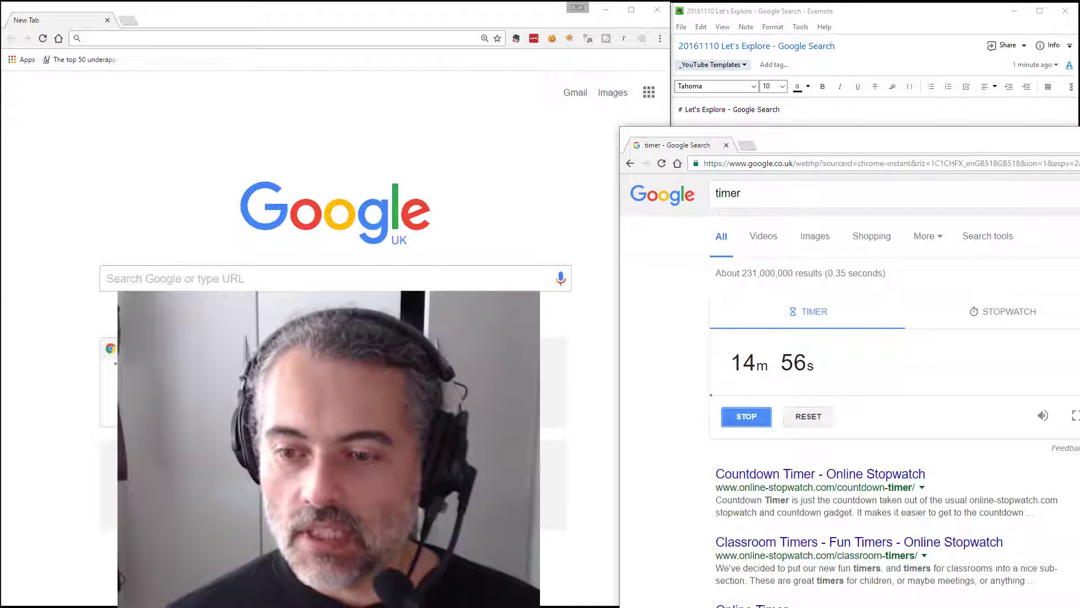
Step: Shrink the timer window, move it lower right, and shorten the Evernote window to reveal it
{"action": "left_click_drag", "start_coordinate": [1077, 605], "coordinate": [976, 447]}
{"action": "left_click_drag", "start_coordinate": [802, 138], "coordinate": [872, 299]}
{"action": "left_click", "coordinate": [1062, 526]}
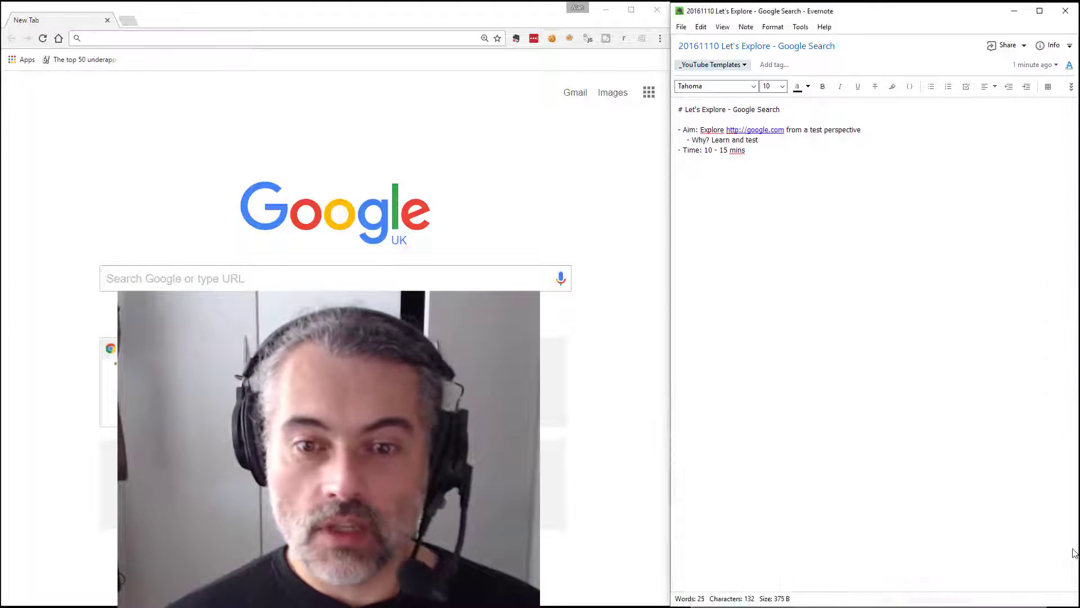
{"action": "left_click_drag", "start_coordinate": [999, 605], "coordinate": [1000, 494]}
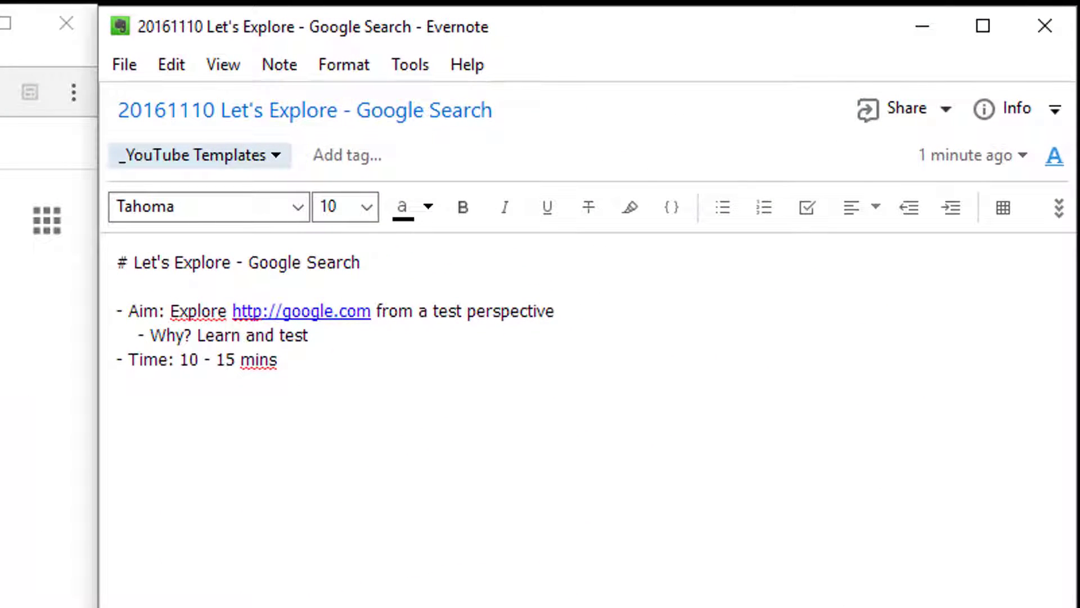
Step: Add a 'Future:' section to the note with a bullet about testing country IP redirection to regional Google
{"action": "key", "text": "alt+Tab"}
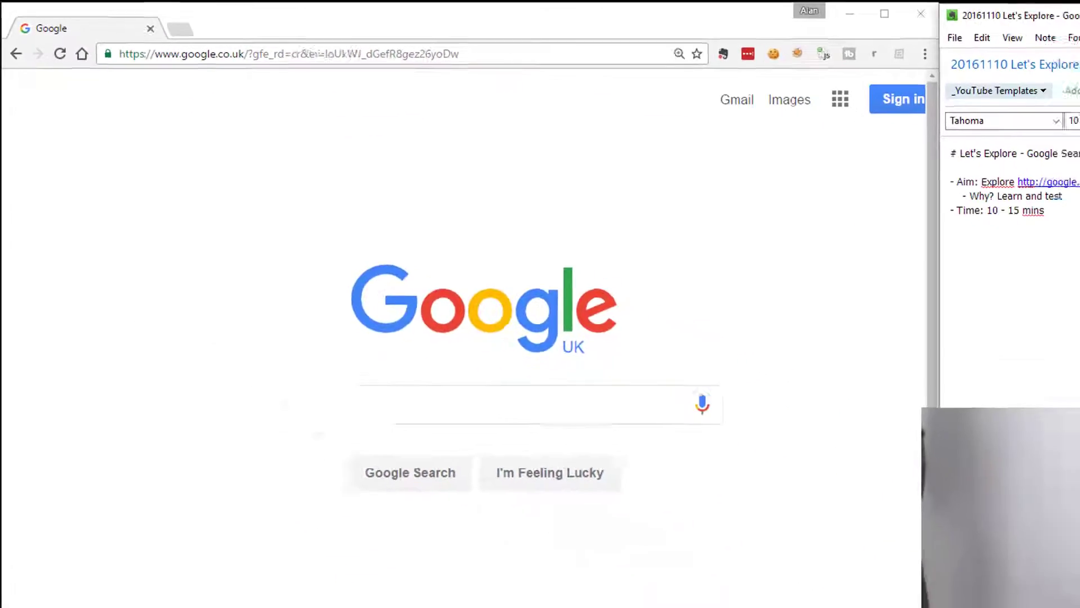
{"action": "left_click", "coordinate": [774, 166]}
{"action": "type", "text": "Futu"}
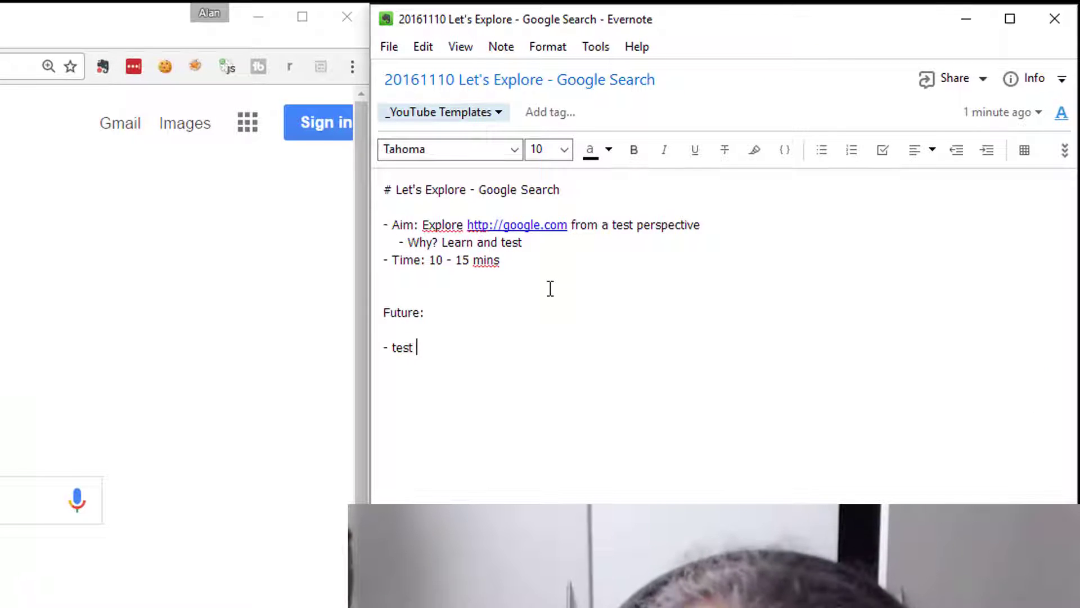
{"action": "type", "text": "re:  - test rediretion of "}
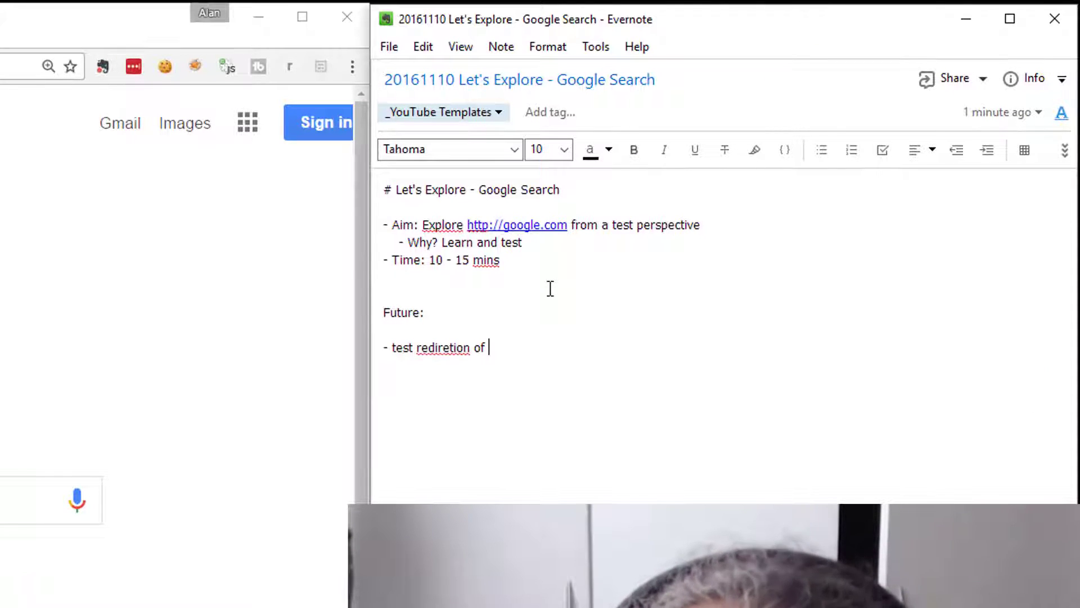
{"action": "type", "text": "country IP"}
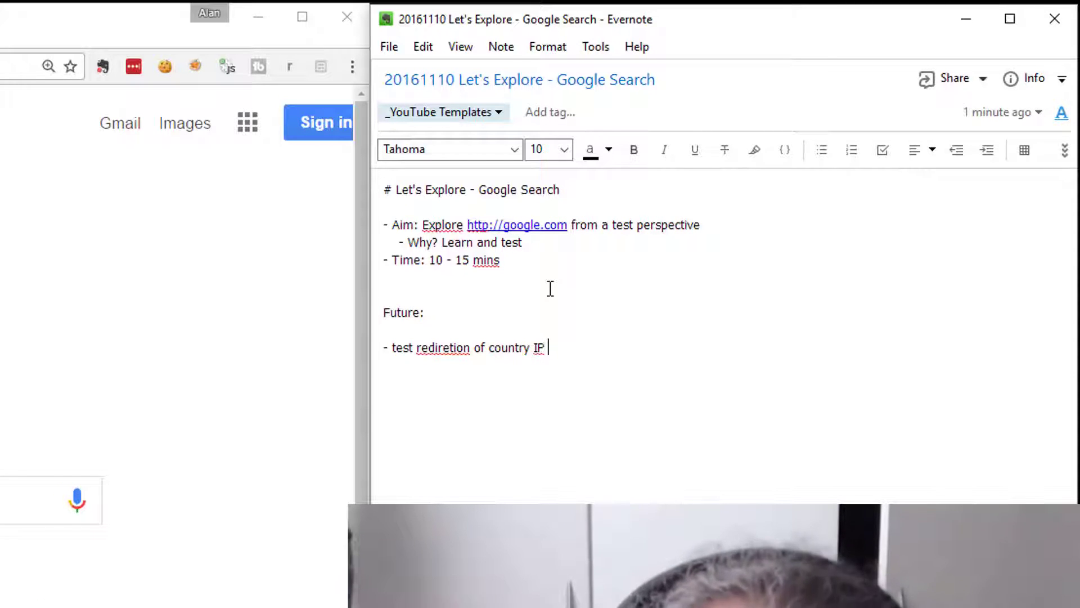
{"action": "type", "text": " to re"}
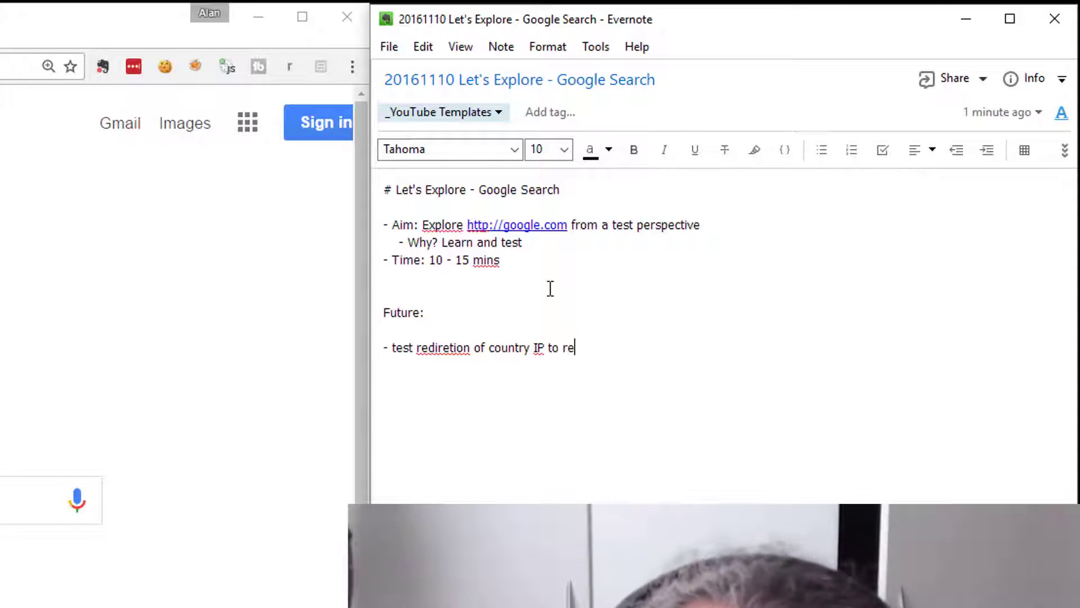
{"action": "type", "text": "gional google"}
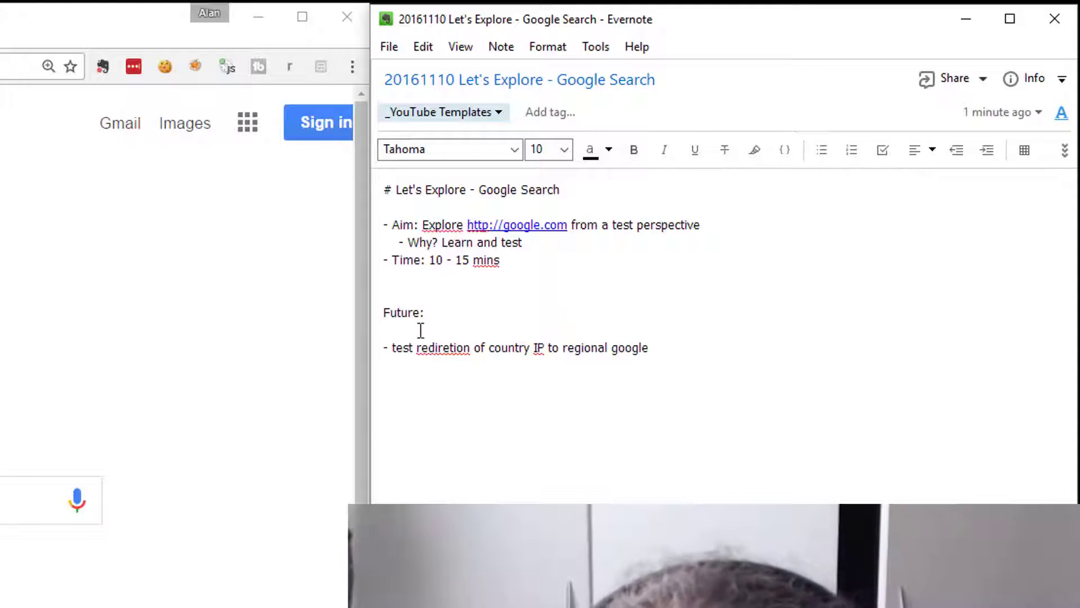
Step: Clear an accidental text selection in the Evernote note
{"action": "triple_click", "coordinate": [457, 219]}
{"action": "left_click", "coordinate": [670, 225]}
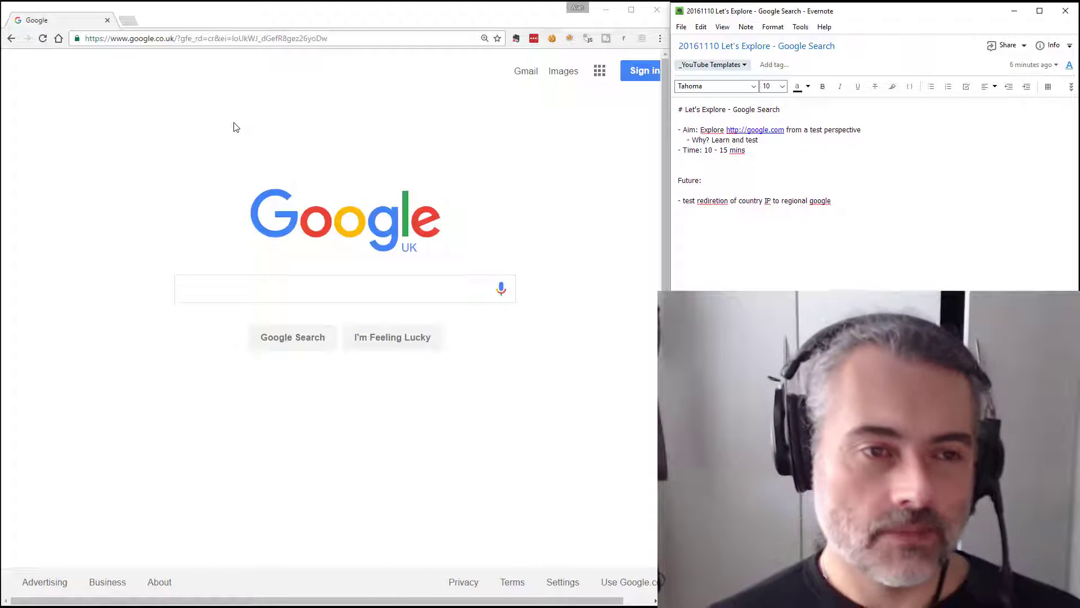
Step: Inspect the Google search box's lst-ib input element in DevTools and enter 'test' in it
{"action": "left_click", "coordinate": [262, 282]}
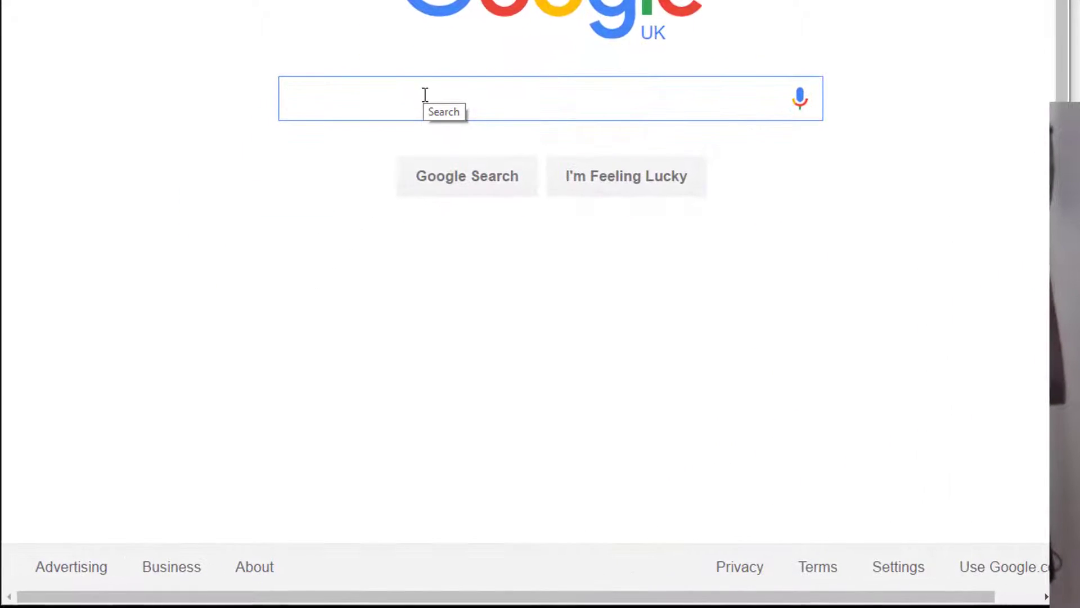
{"action": "right_click", "coordinate": [425, 94]}
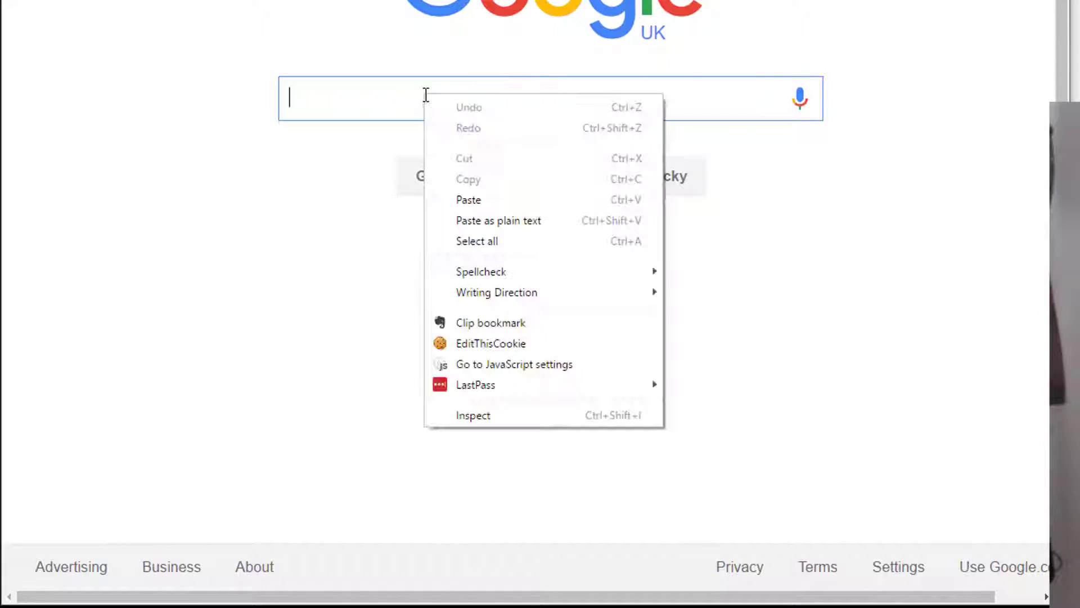
{"action": "left_click", "coordinate": [523, 414]}
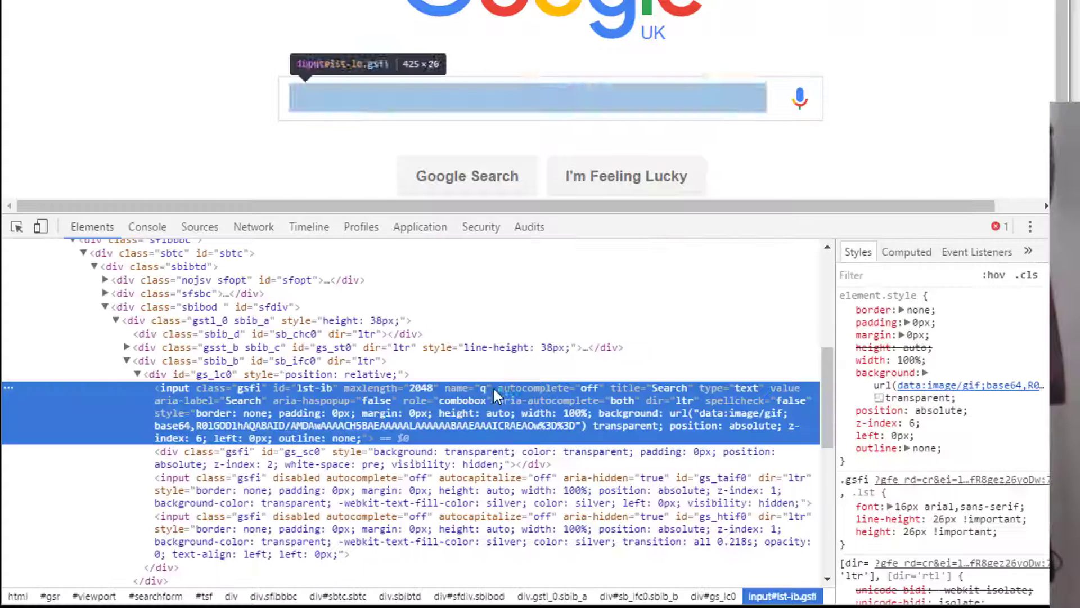
{"action": "left_click", "coordinate": [413, 101]}
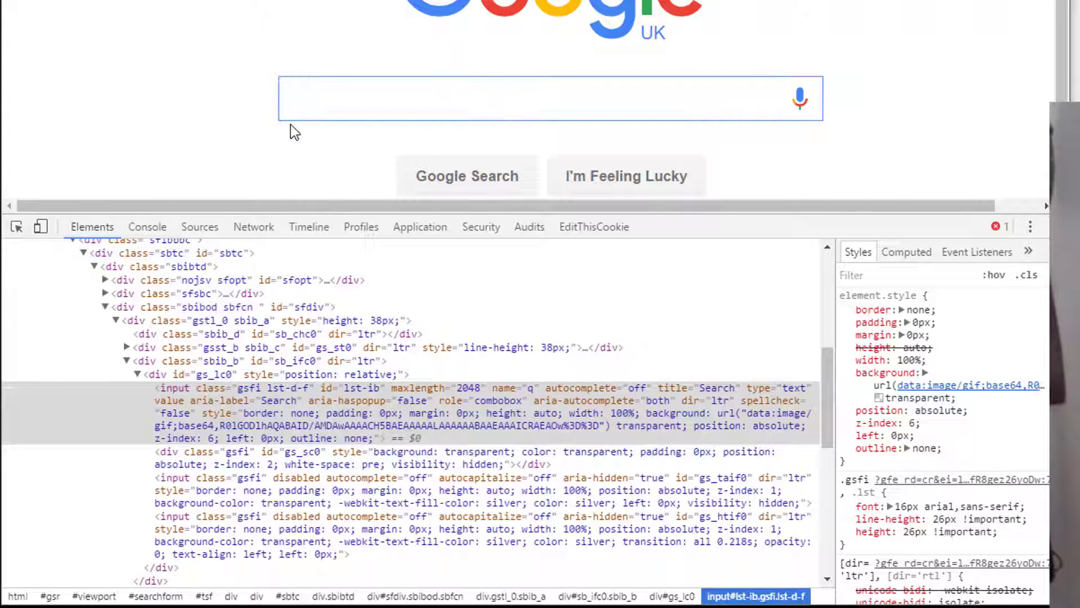
{"action": "type", "text": "test"}
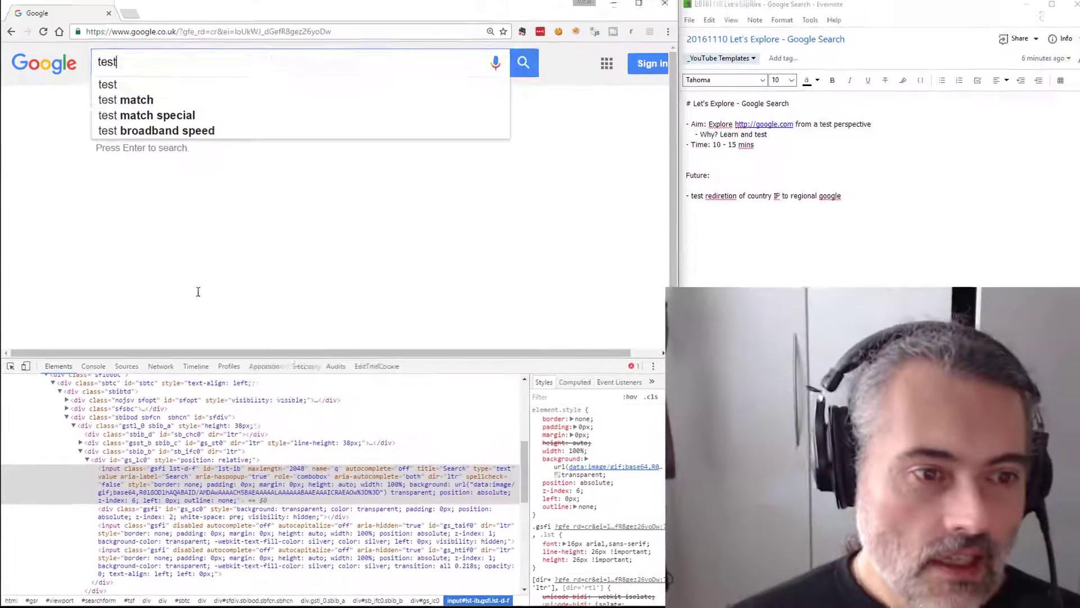
Step: Examine the search input's aria-label and aria-haspopup attributes, leaving them unchanged
{"action": "left_click", "coordinate": [142, 476]}
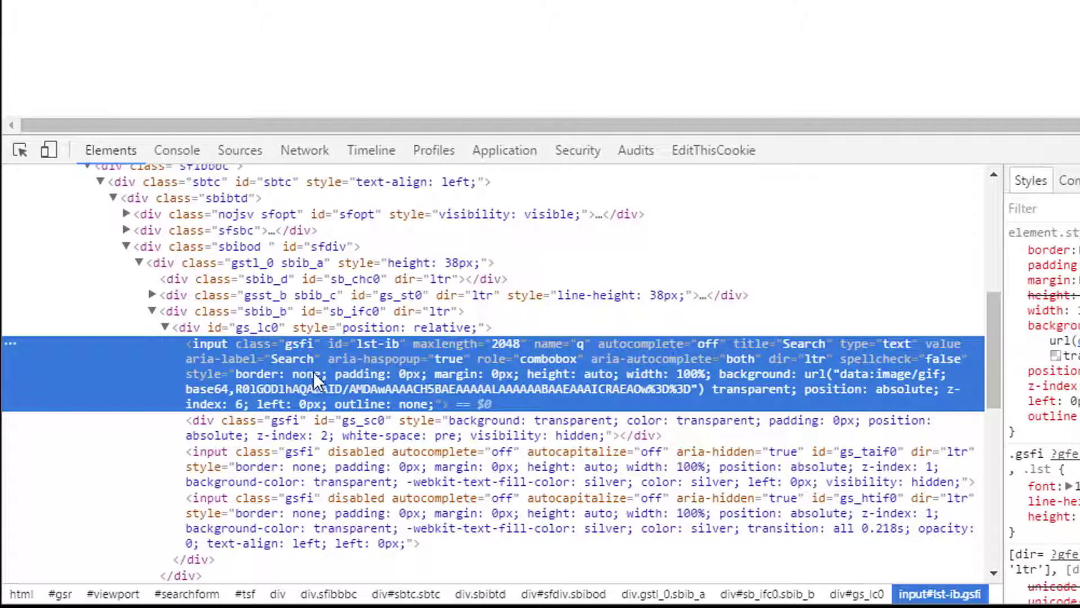
{"action": "double_click", "coordinate": [248, 359]}
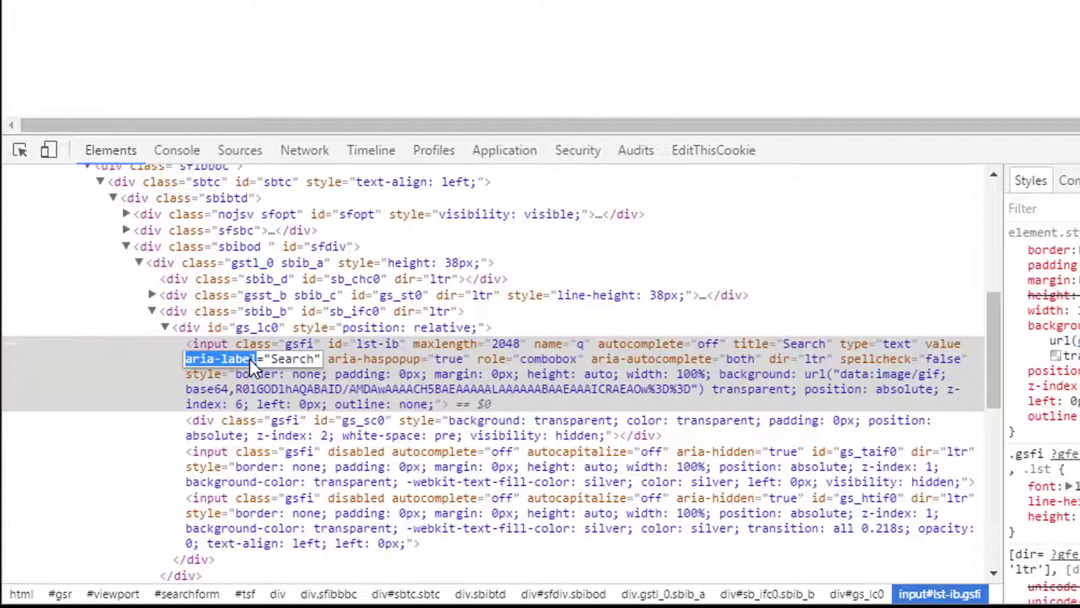
{"action": "double_click", "coordinate": [383, 360]}
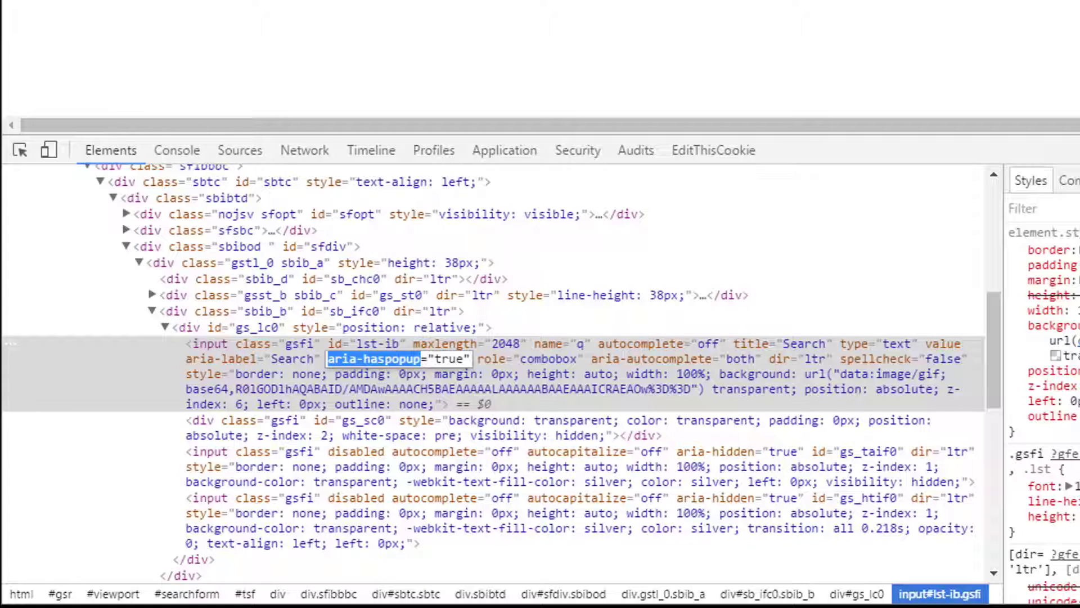
{"action": "key", "text": "Escape"}
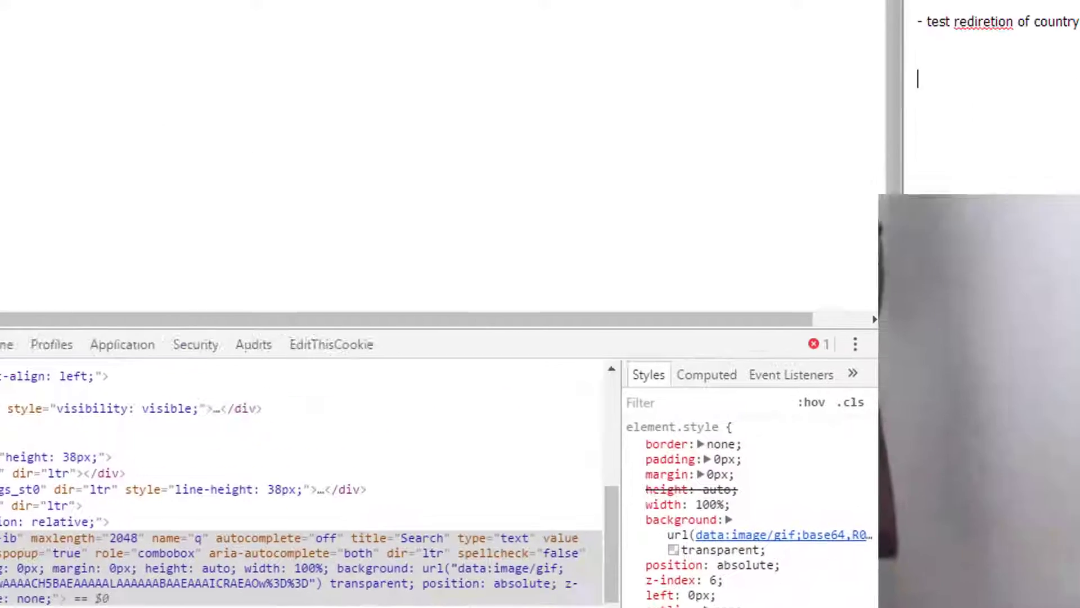
Step: Add an 'Investigate:' heading with a '- aria tags' bullet to the note
{"action": "type", "text": "Investigate"}
{"action": "key", "text": "BackSpace"}
{"action": "type", "text": ":"}
{"action": "key", "text": "Return"}
{"action": "key", "text": "Return"}
{"action": "type", "text": "- aria tags"}
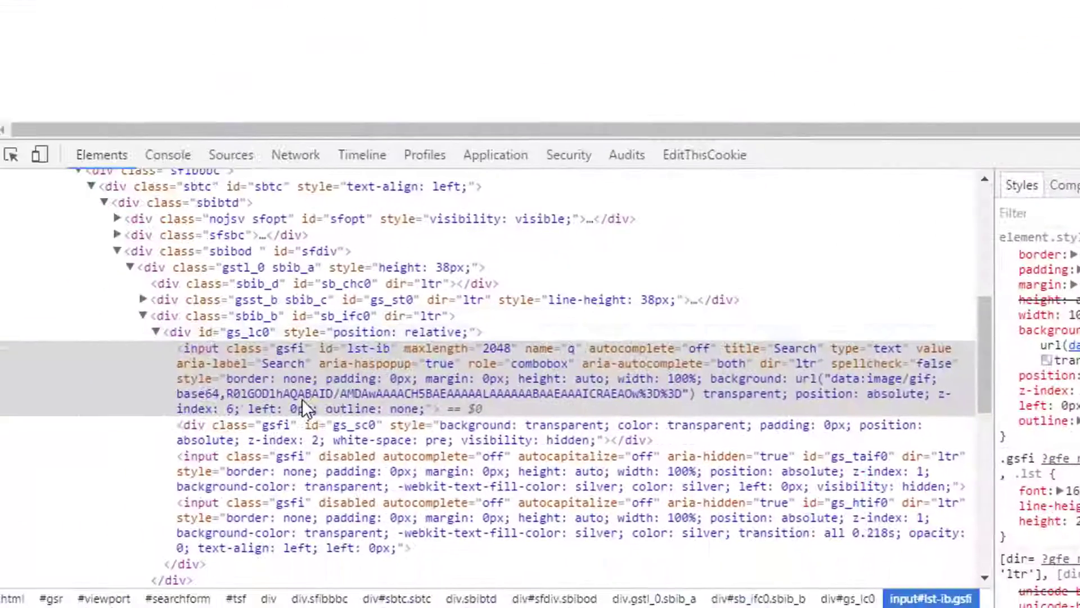
Step: Copy the search input's outerHTML and paste it into the note below the aria tags bullet
{"action": "right_click", "coordinate": [319, 383]}
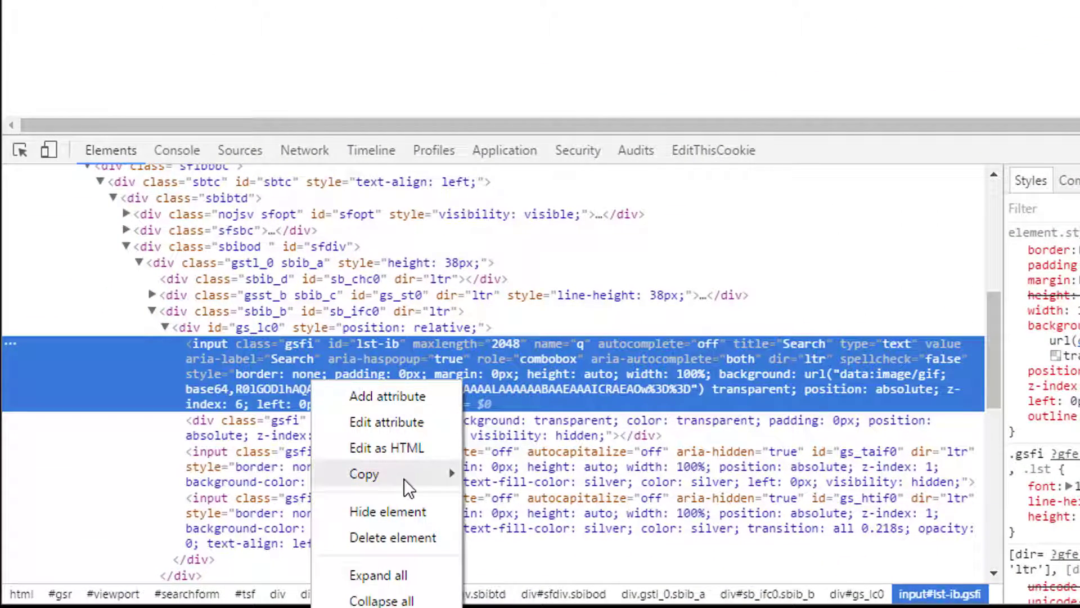
{"action": "mouse_move", "coordinate": [429, 477]}
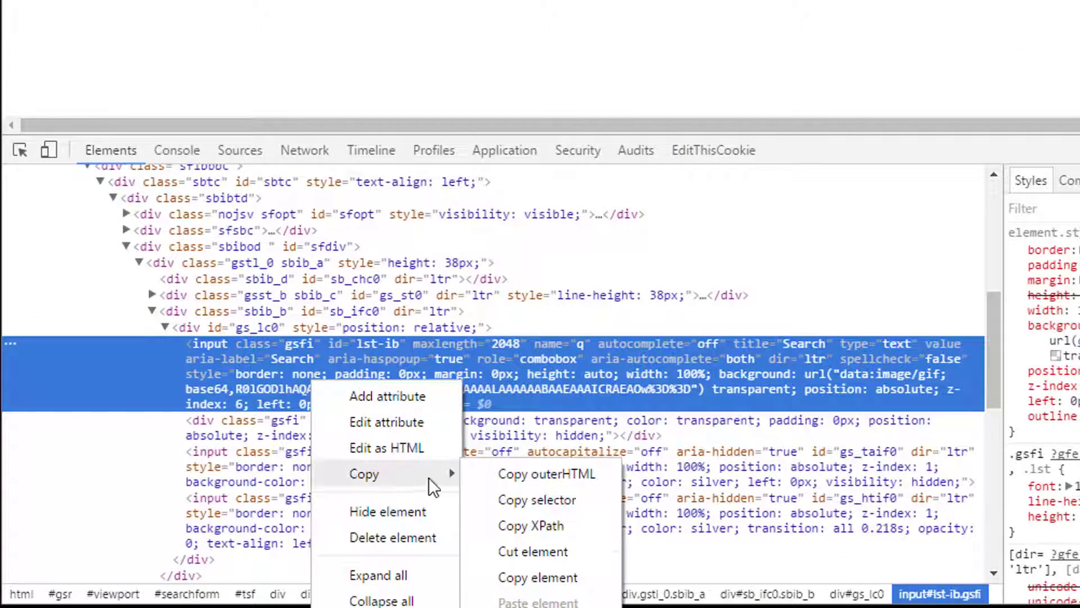
{"action": "left_click", "coordinate": [510, 474]}
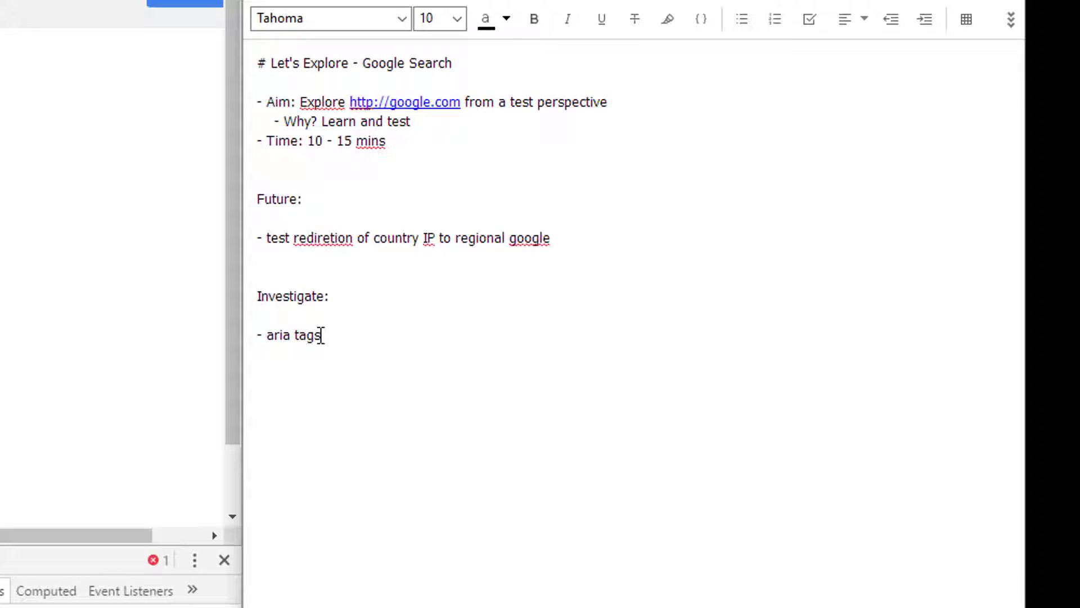
{"action": "key", "text": "Return"}
{"action": "key", "text": "Return"}
{"action": "type", "text": "<input class=\"gsfi\" id=\"lst-ib\" maxlength=\"2048\" name=\"q\" autocomplete=\"off\" title=\"Search\" type=\"text\" value=\"\" aria-label=\"Search\" aria-haspopup=\"true\" role=\"combobox\" aria-autocomplete=\"both\" dir=\"ltr\" spellcheck=\"false\" style=\"border: none; padding: 0px; margin: 0px; height: auto; width: 100%; background: url(&quot;data:image/gif;base64,R0lGODlhAQABAID/AMDAwAAAACH5BAEAAAAALAAAAAABAAEAAAICRAEAOw%3D%3D&quot;) transparent; position: absolute; z-index: 6; left: 0px; outline: none;\">"}
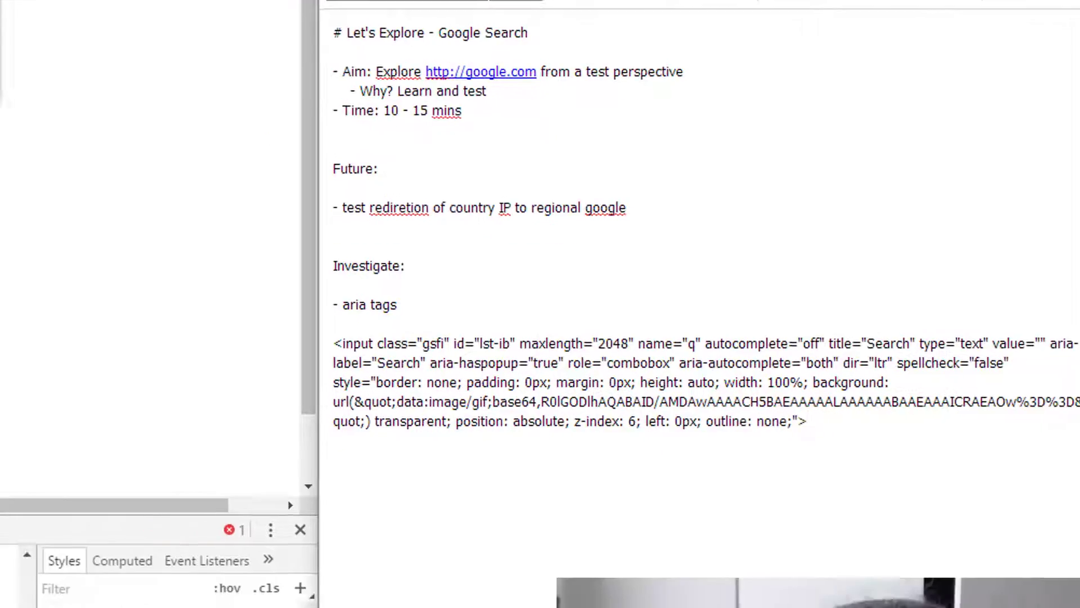
{"action": "key", "text": "alt+Tab"}
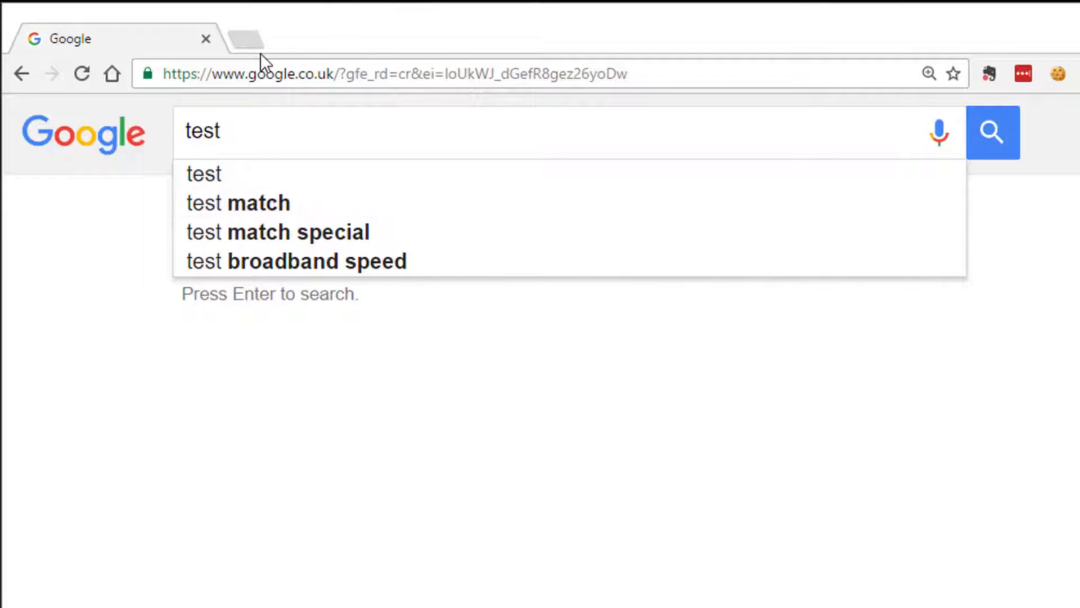
Step: In a new tab, search for 'spellcheck attribute', fixing the 'spellchekc' typo
{"action": "left_click", "coordinate": [248, 42]}
{"action": "type", "text": "spe"}
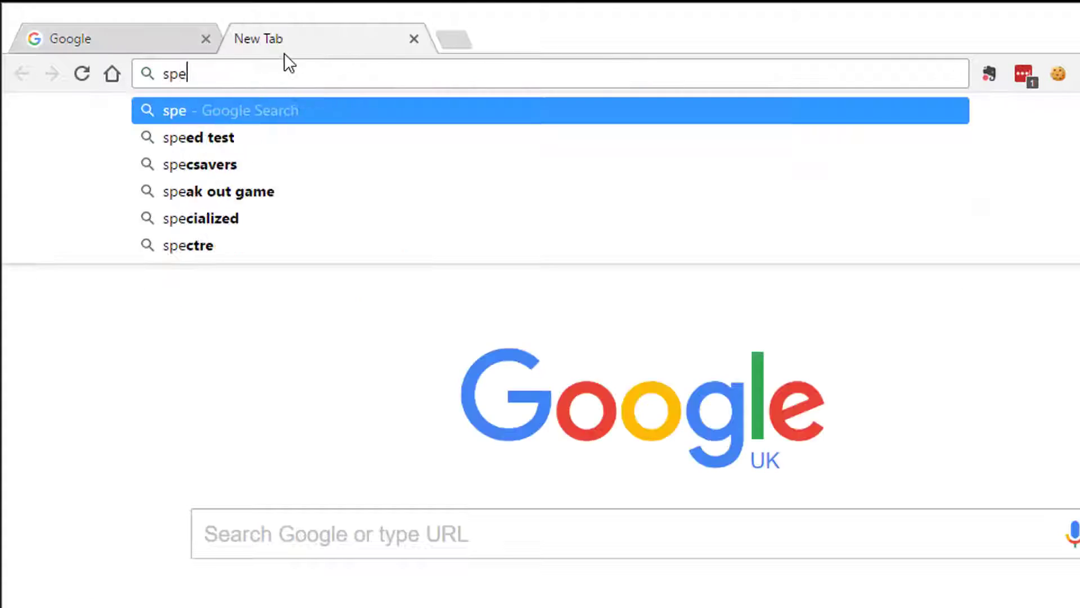
{"action": "type", "text": "llchekc"}
{"action": "key", "text": "Return"}
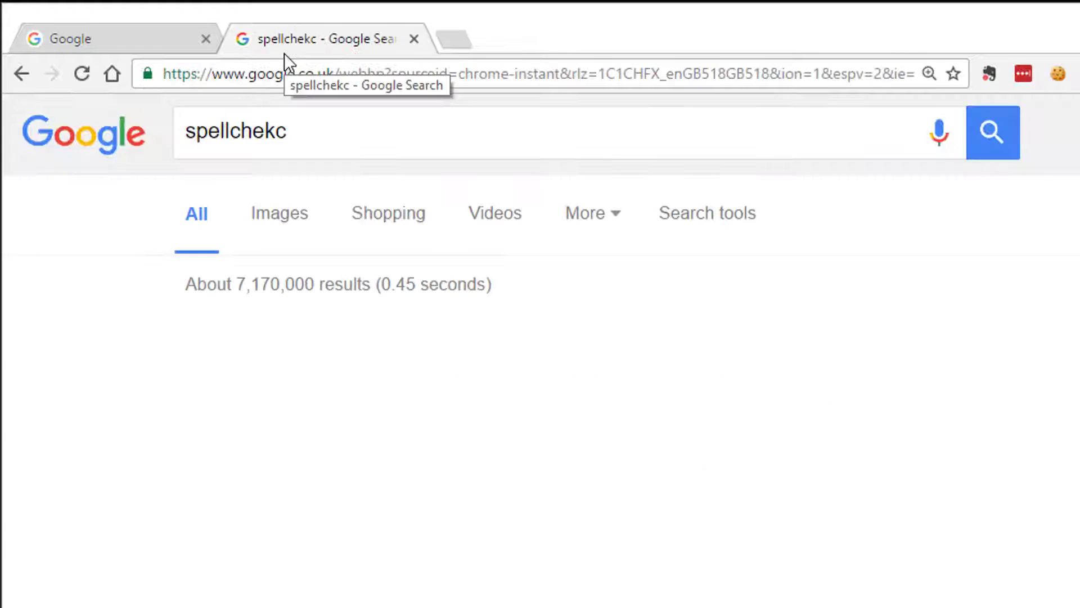
{"action": "left_click", "coordinate": [286, 135]}
{"action": "key", "text": "Left"}
{"action": "key", "text": "BackSpace"}
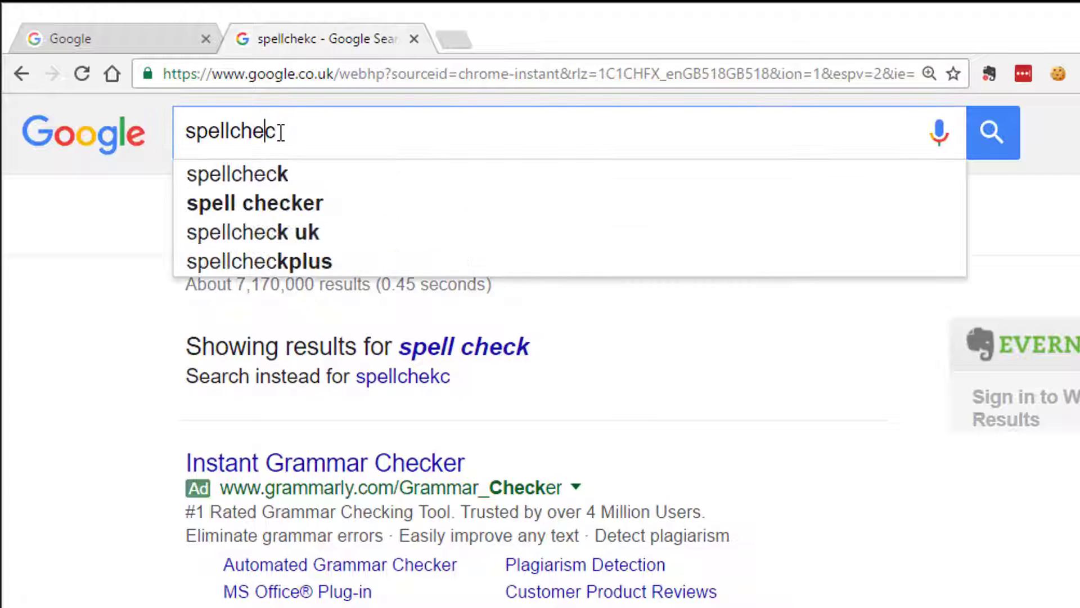
{"action": "type", "text": "k att"}
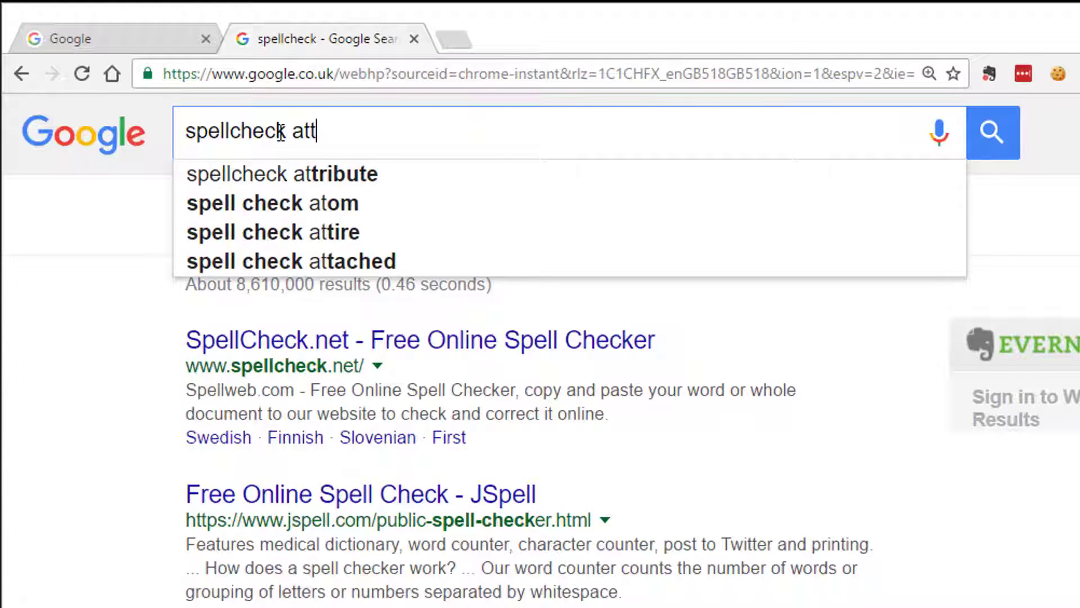
{"action": "type", "text": "ribute"}
{"action": "key", "text": "Return"}
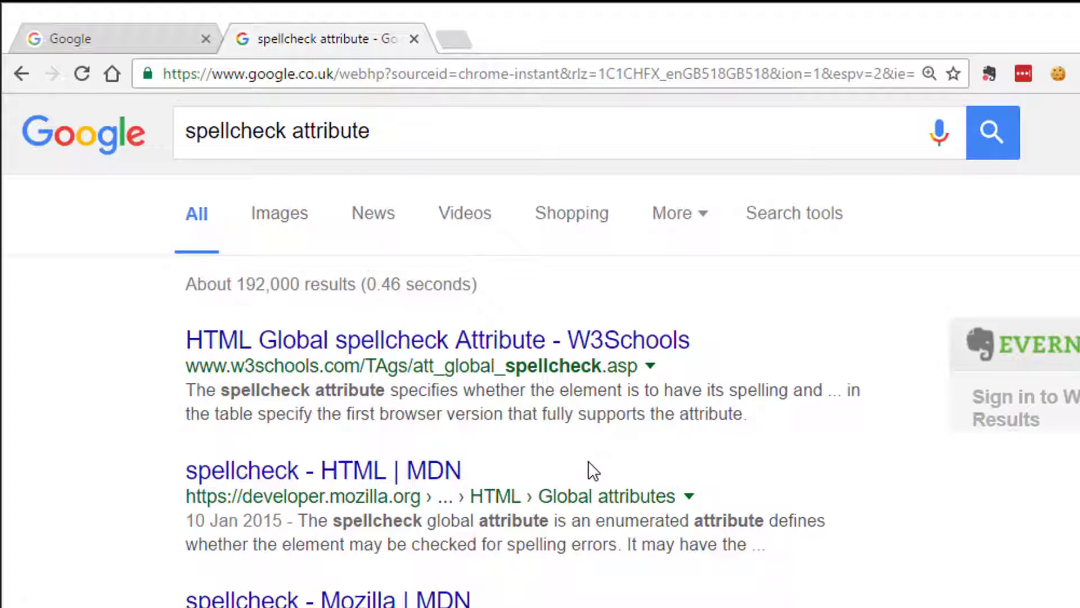
Step: Open the W3Schools spellcheck attribute page and scroll to its Browser Support table
{"action": "left_click", "coordinate": [619, 343]}
{"action": "scroll", "coordinate": [666, 371], "scroll_direction": "down", "scroll_amount": 10}
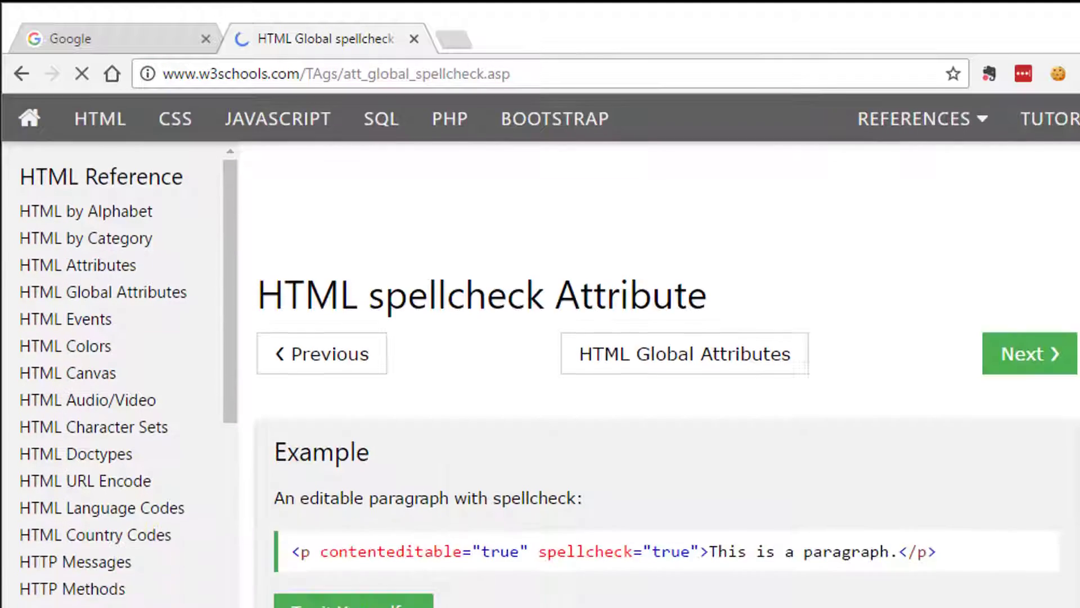
{"action": "scroll", "coordinate": [504, 421], "scroll_direction": "down", "scroll_amount": 8}
{"action": "scroll", "coordinate": [504, 421], "scroll_direction": "up", "scroll_amount": 9}
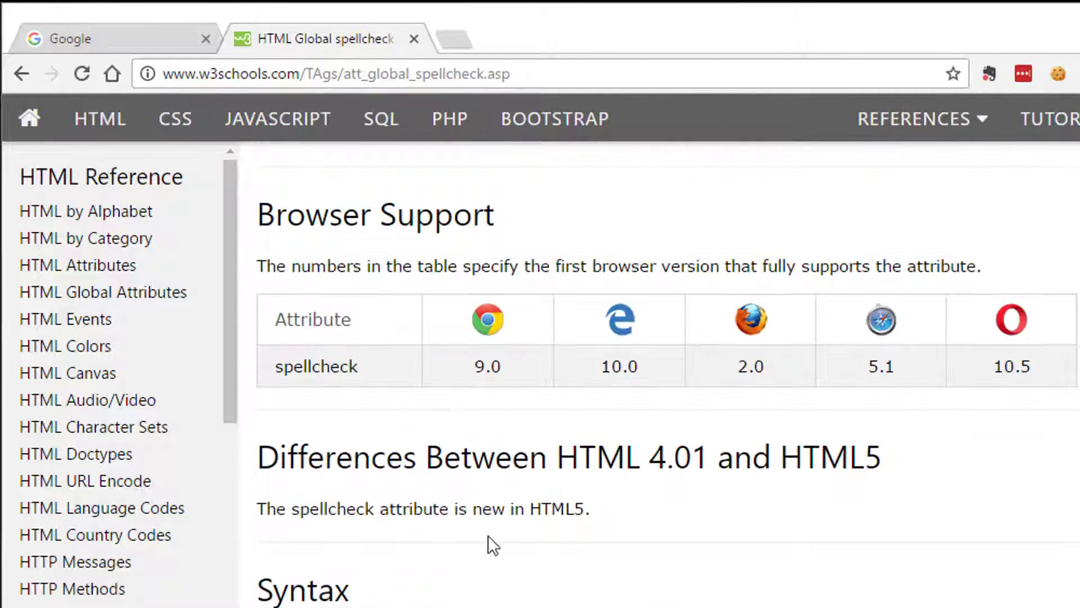
Step: Inspect the Google search input and set its spellcheck attribute to true
{"action": "left_click", "coordinate": [89, 39]}
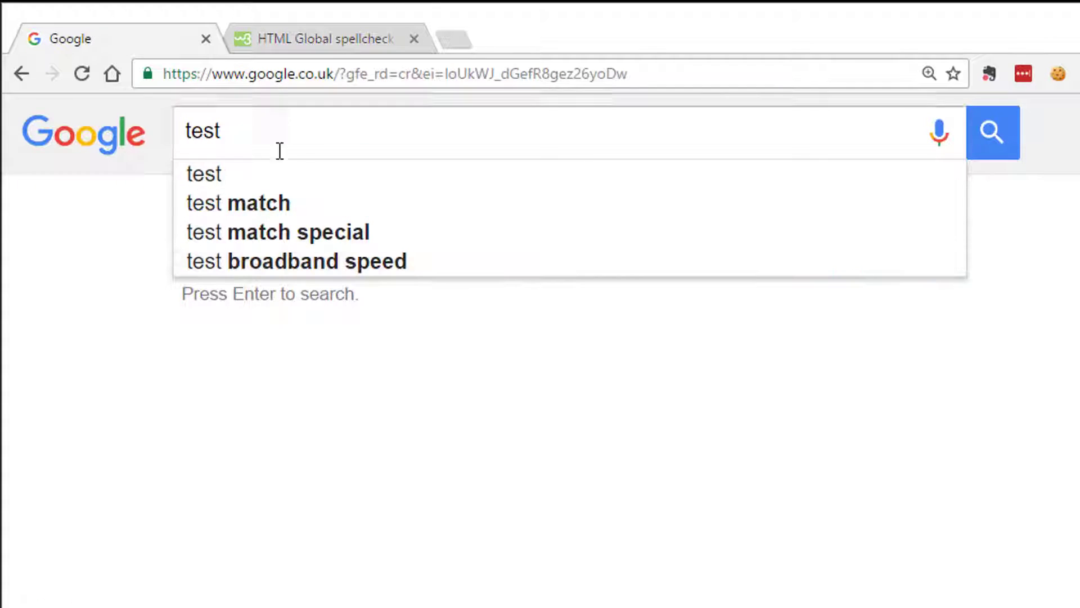
{"action": "key", "text": "ctrl+shift+c"}
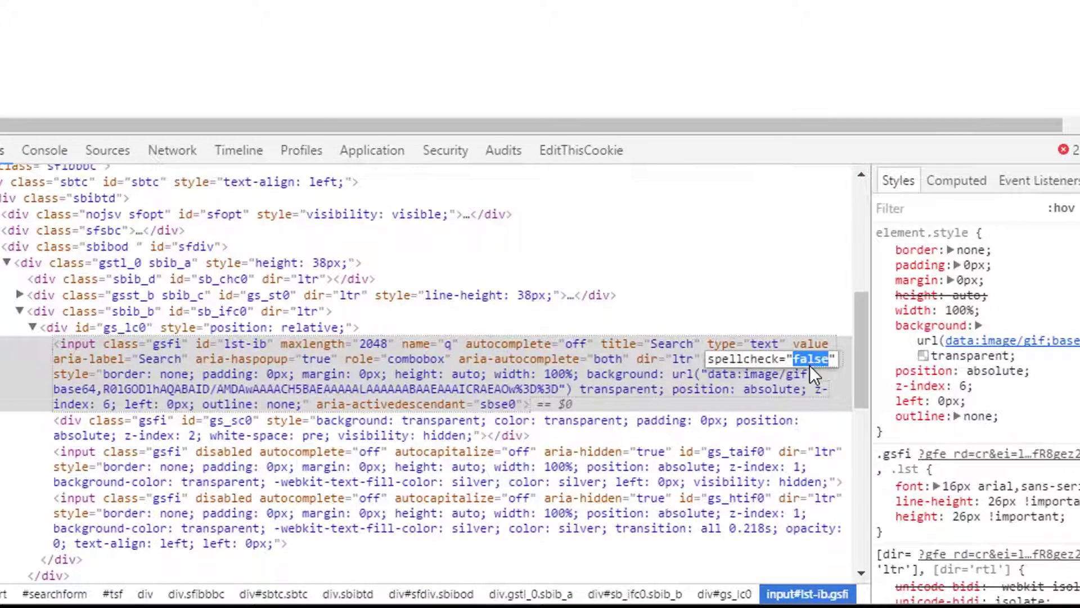
{"action": "type", "text": "true"}
{"action": "key", "text": "Return"}
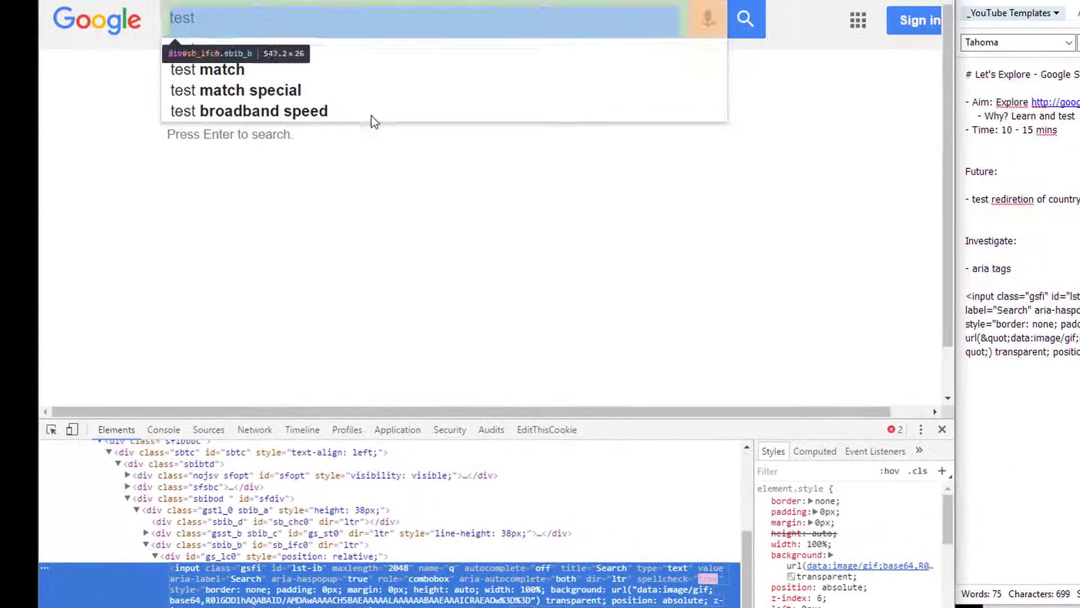
Step: Misspell the search query, ending with 'reemver', to test spellcheck underlining
{"action": "left_click", "coordinate": [207, 18]}
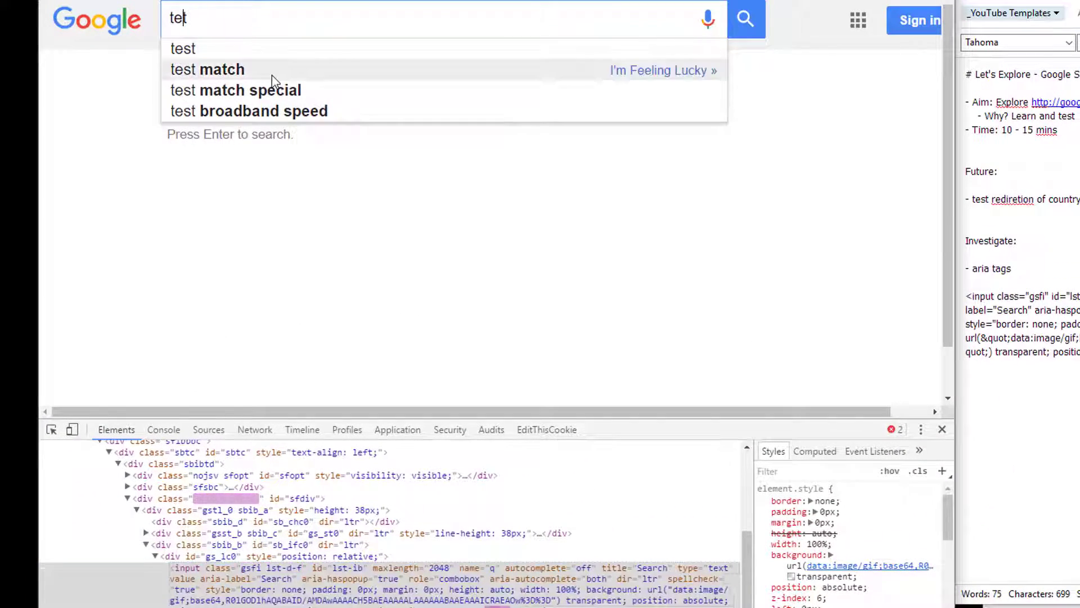
{"action": "key", "text": "Left"}
{"action": "key", "text": "BackSpace"}
{"action": "key", "text": "Right"}
{"action": "type", "text": "s"}
{"action": "key", "text": "BackSpace"}
{"action": "key", "text": "BackSpace"}
{"action": "key", "text": "BackSpace"}
{"action": "key", "text": "BackSpace"}
{"action": "type", "text": "re"}
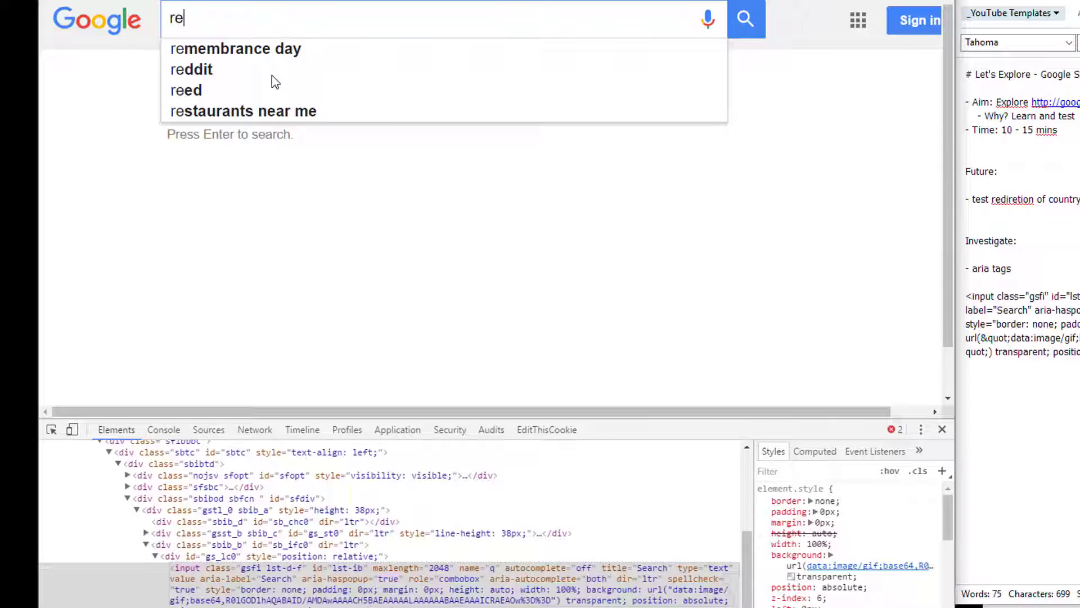
{"action": "type", "text": "emver"}
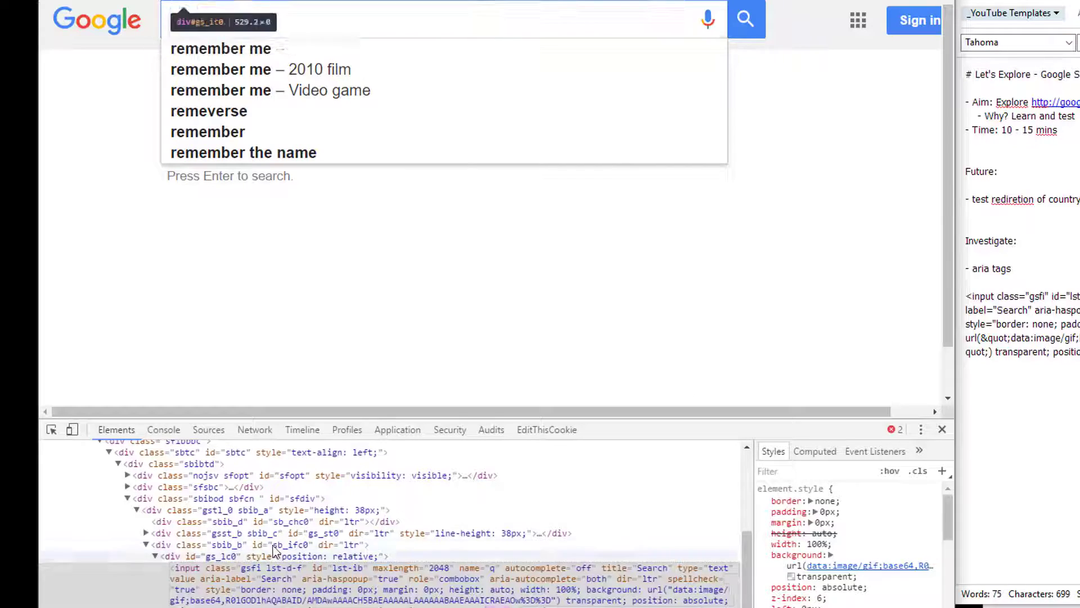
Step: Set the search input's spellcheck back to false and alter the misspelled query
{"action": "double_click", "coordinate": [190, 593]}
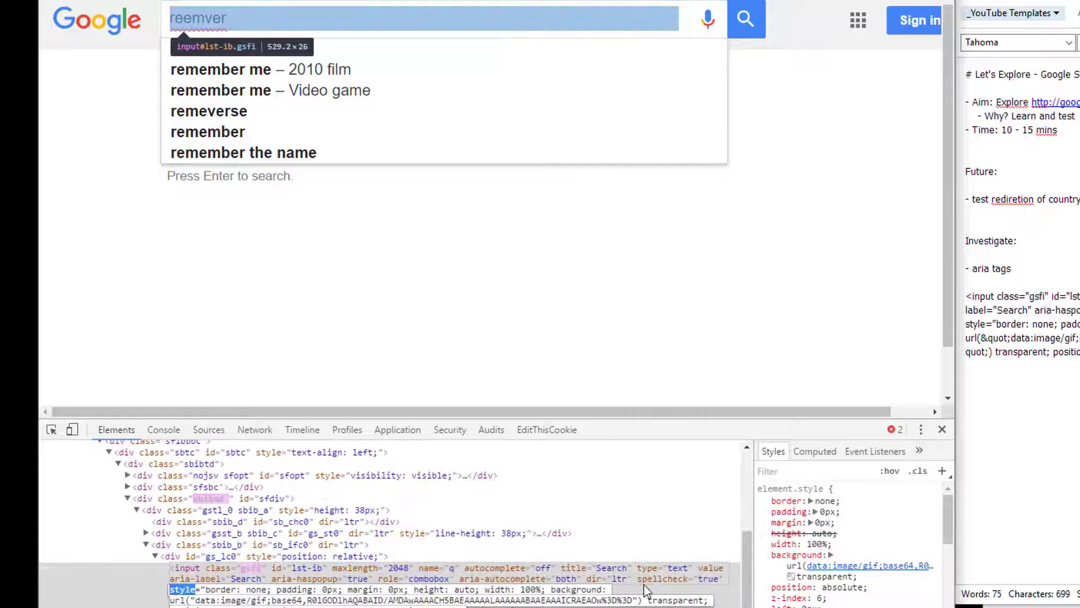
{"action": "double_click", "coordinate": [708, 578]}
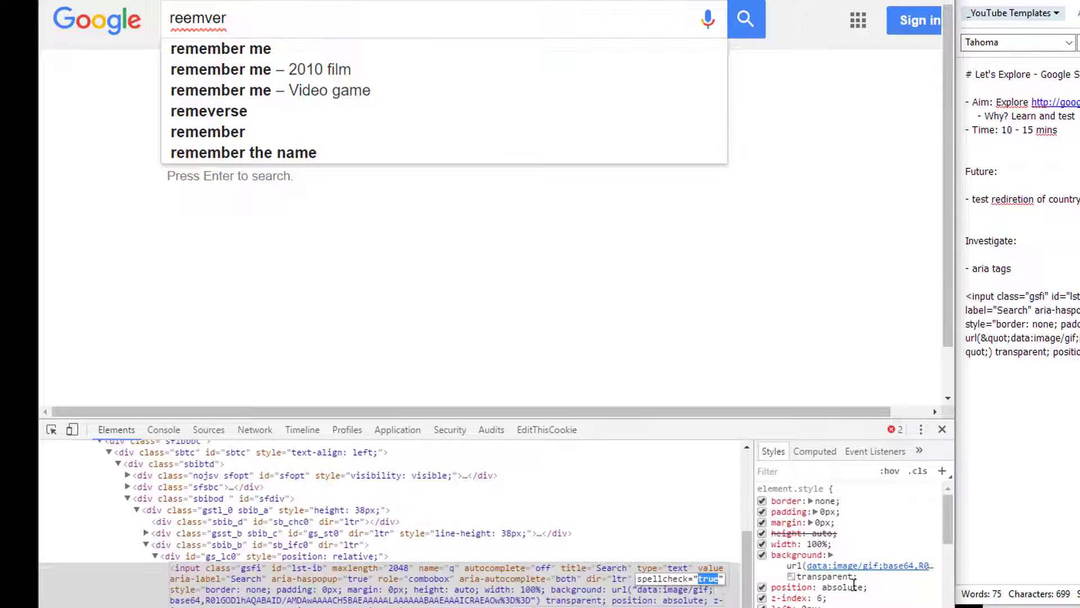
{"action": "type", "text": "false"}
{"action": "key", "text": "Return"}
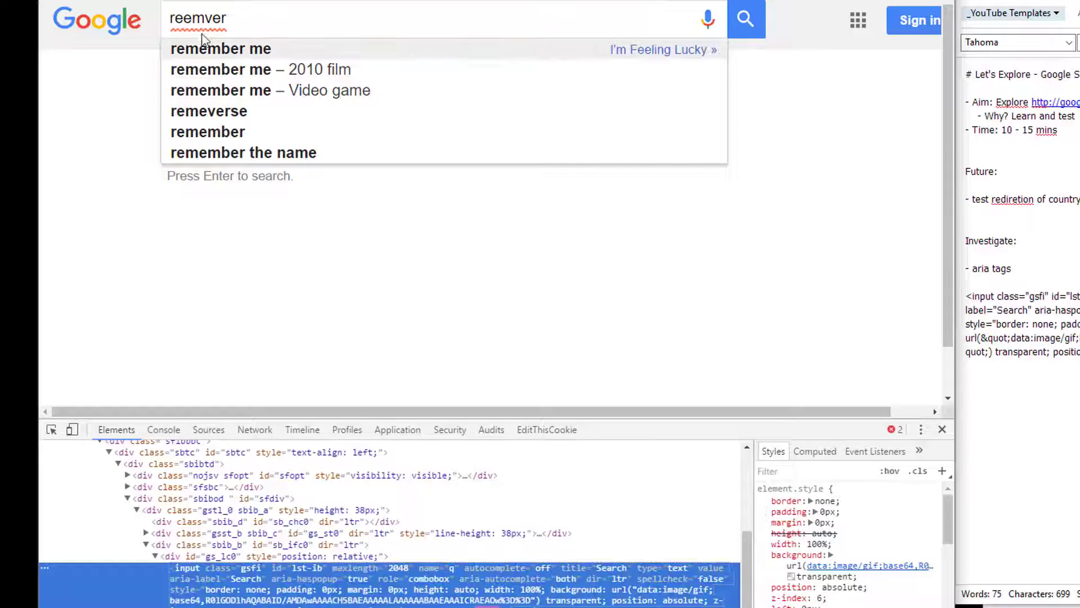
{"action": "left_click", "coordinate": [205, 18]}
{"action": "key", "text": "BackSpace"}
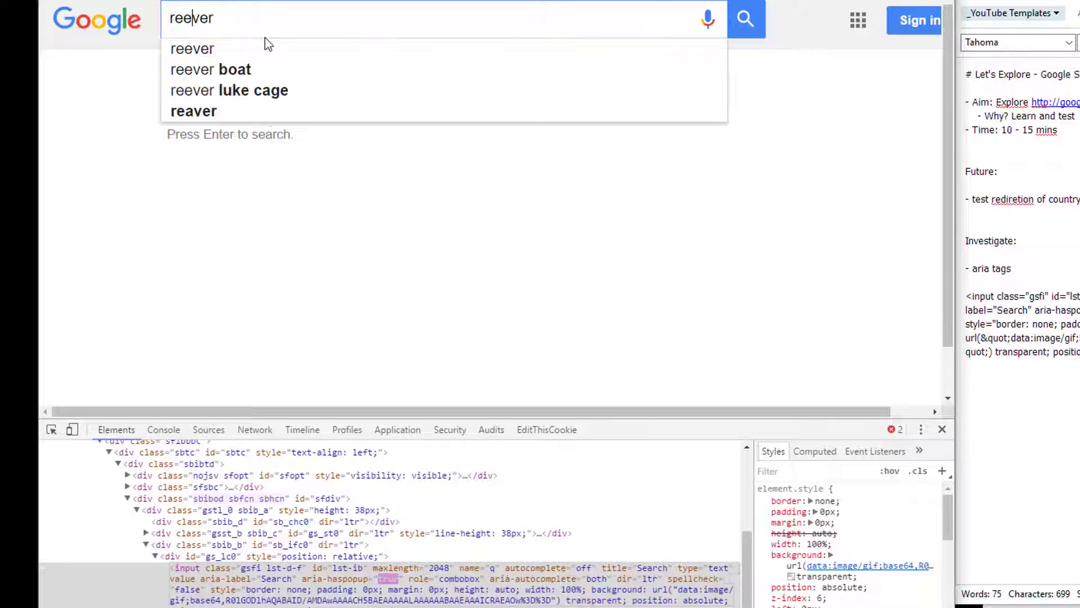
{"action": "type", "text": "dd"}
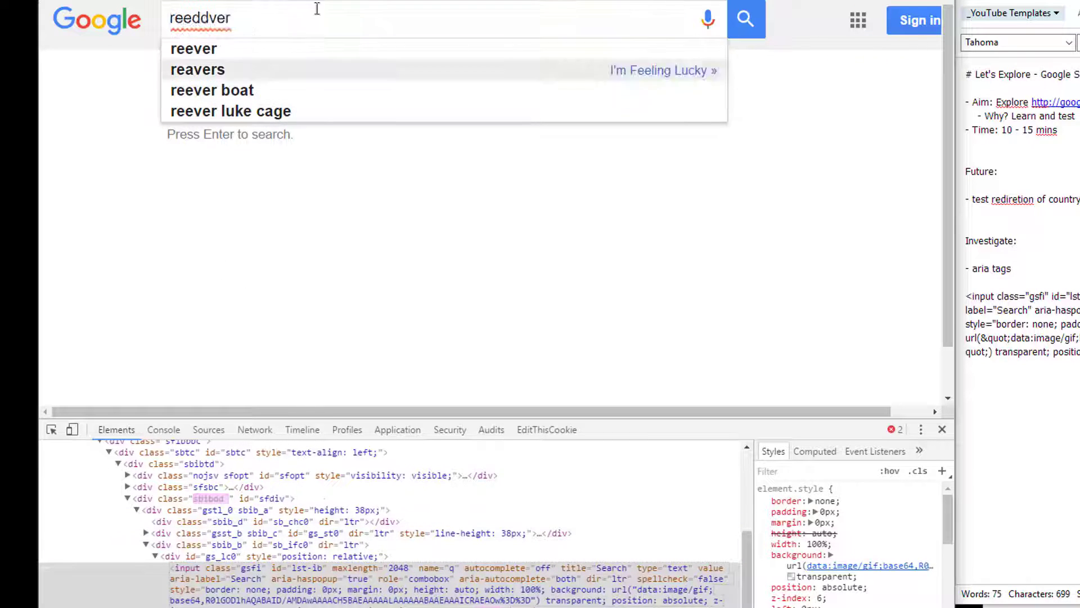
Step: Reload Google, retype the query as 'reeembe', and re-inspect the search input
{"action": "key", "text": "F5"}
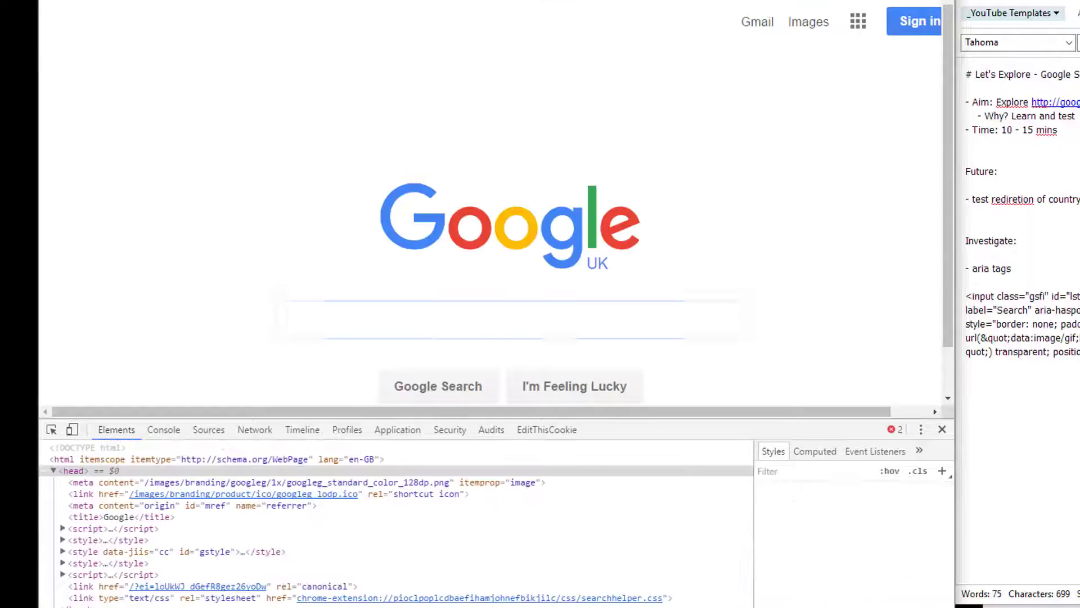
{"action": "type", "text": "tem"}
{"action": "key", "text": "BackSpace"}
{"action": "key", "text": "BackSpace"}
{"action": "key", "text": "BackSpace"}
{"action": "type", "text": "reme"}
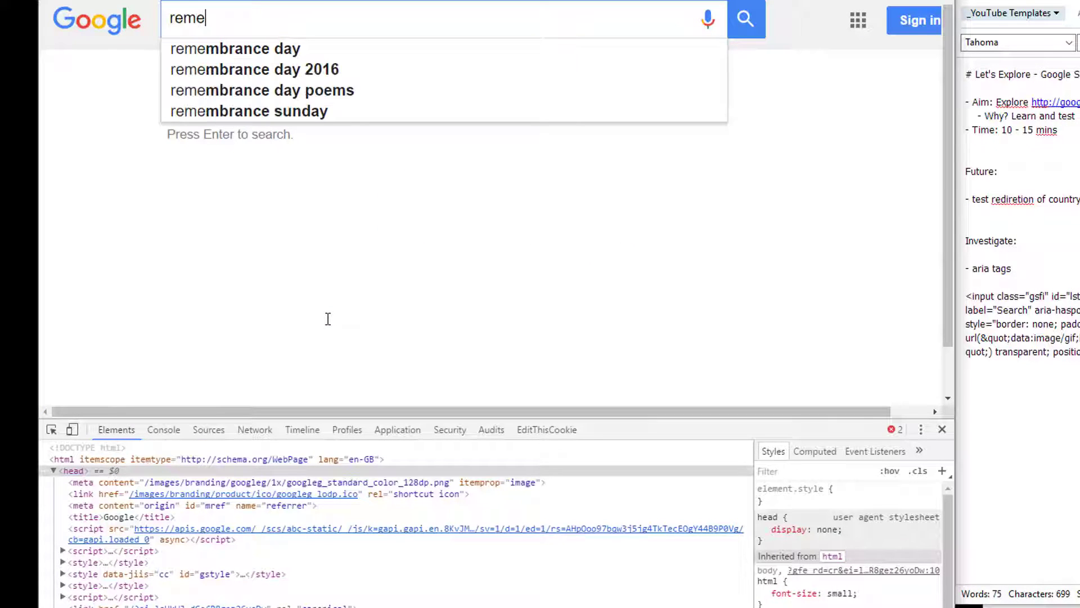
{"action": "key", "text": "BackSpace"}
{"action": "key", "text": "BackSpace"}
{"action": "type", "text": "ee"}
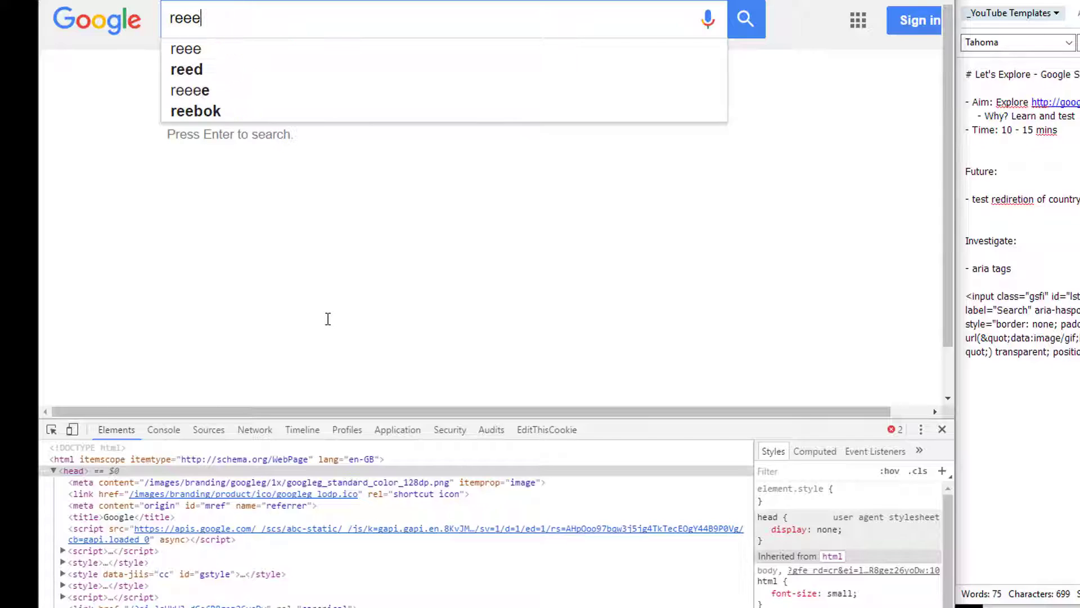
{"action": "type", "text": "mbe"}
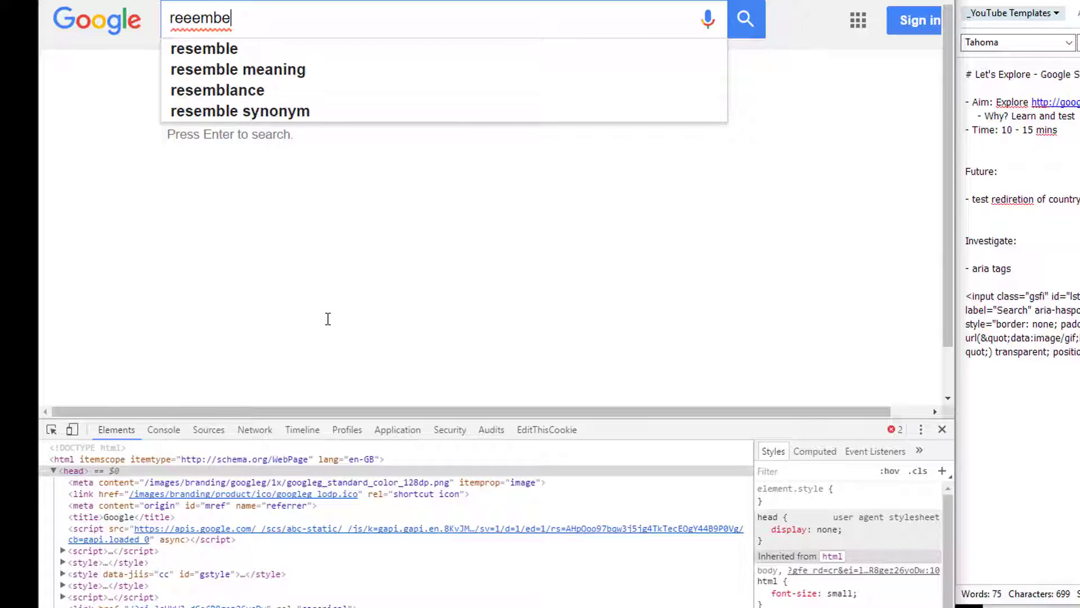
{"action": "right_click", "coordinate": [249, 23]}
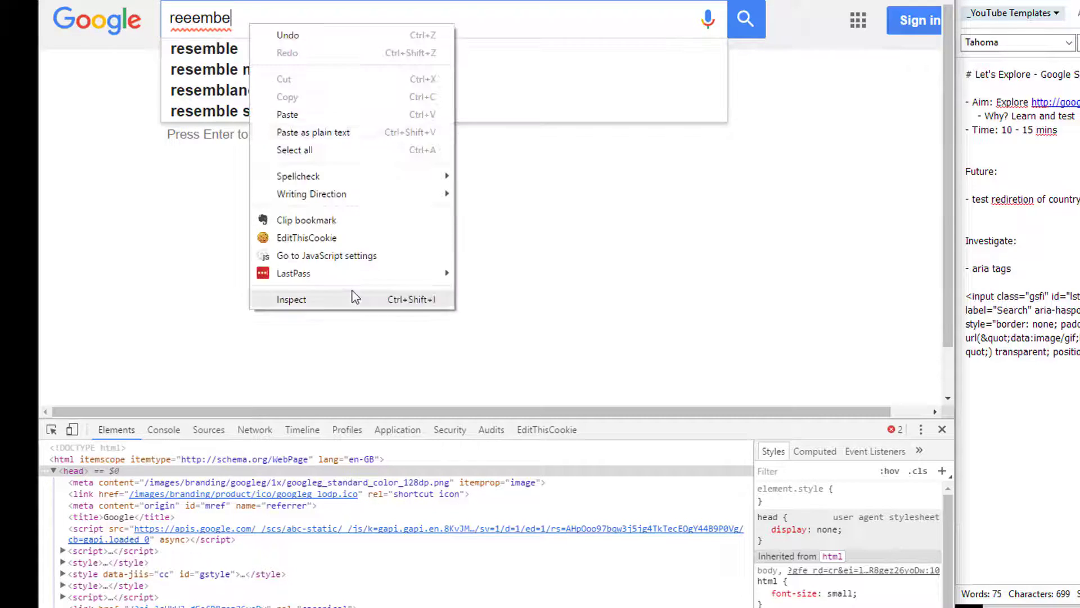
{"action": "left_click", "coordinate": [292, 300]}
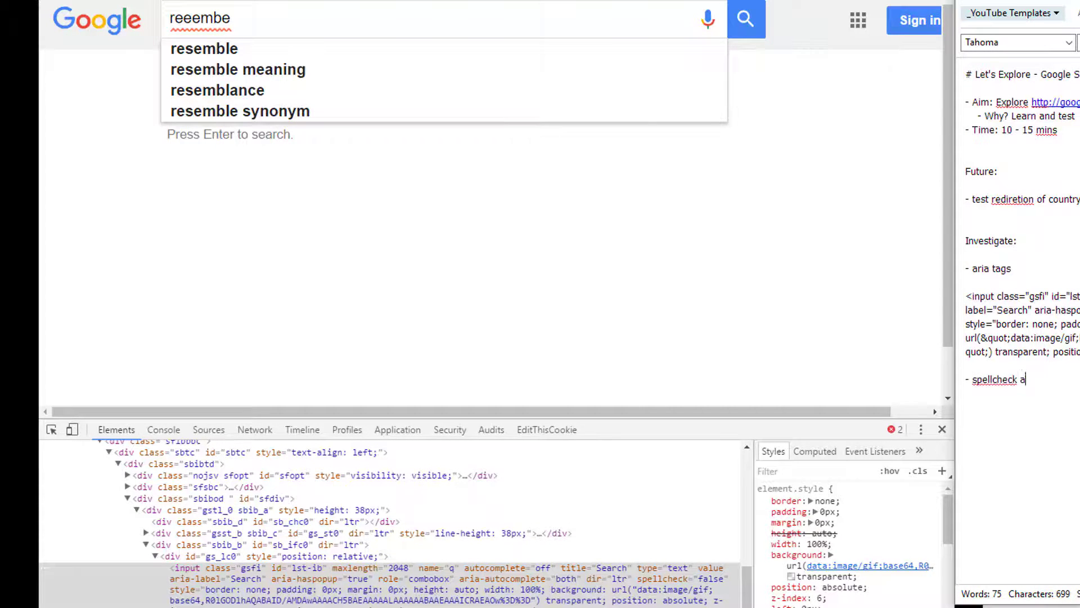
Step: Complete the '- spellcheck attribute' bullet and add '- html5 attributes' beneath it
{"action": "type", "text": "ttribute"}
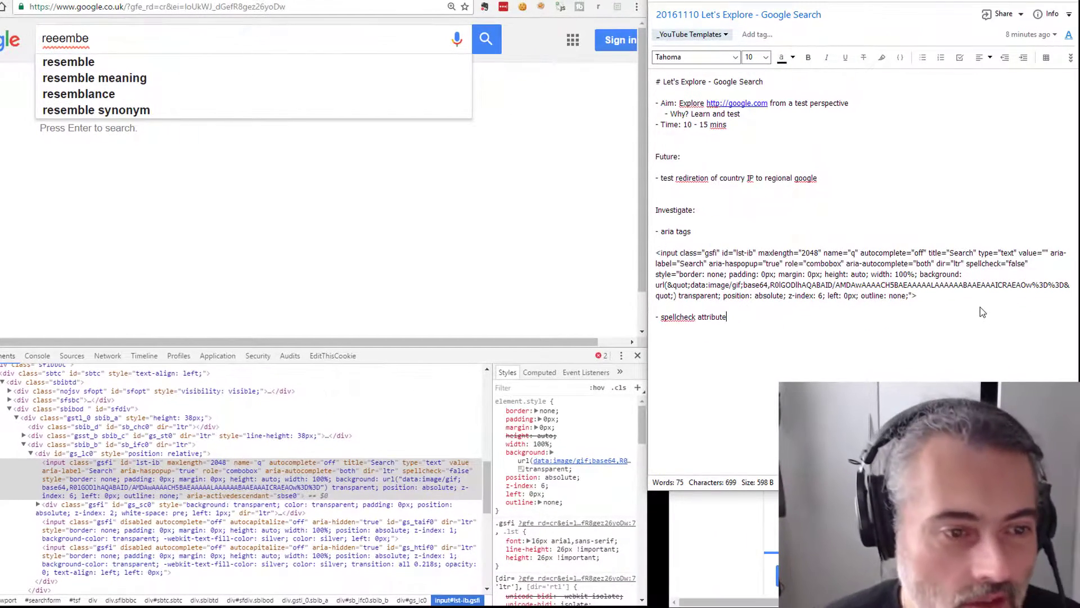
{"action": "key", "text": "Return"}
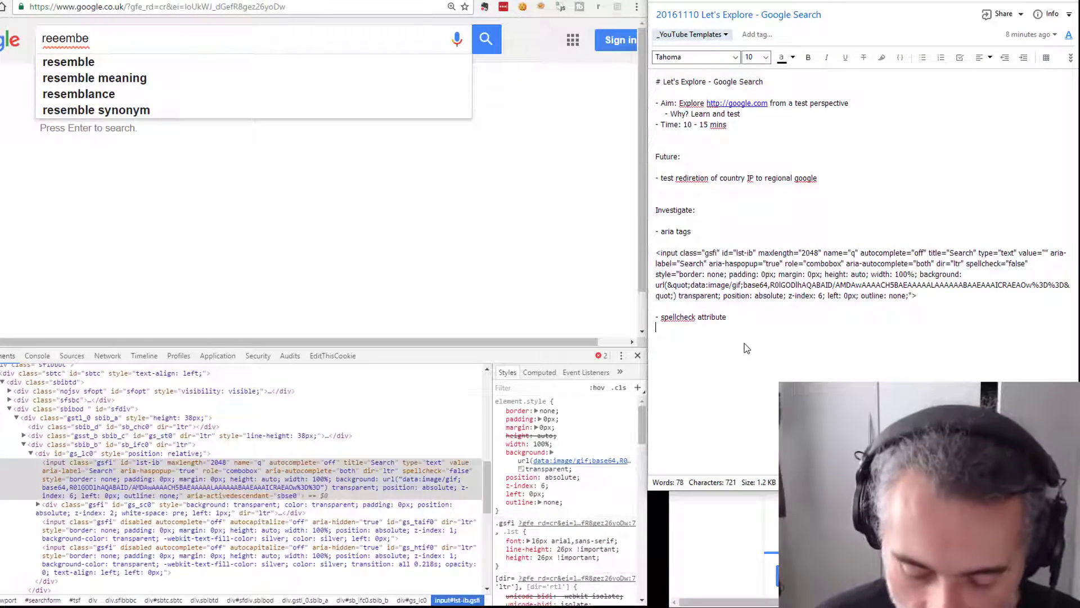
{"action": "type", "text": "- html"}
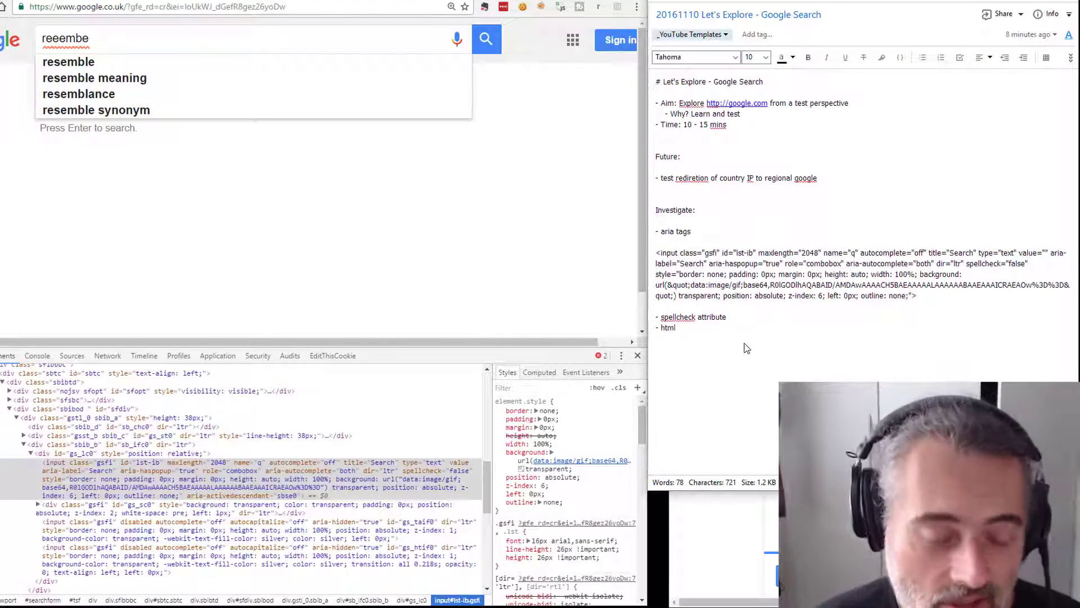
{"action": "type", "text": "5 attri"}
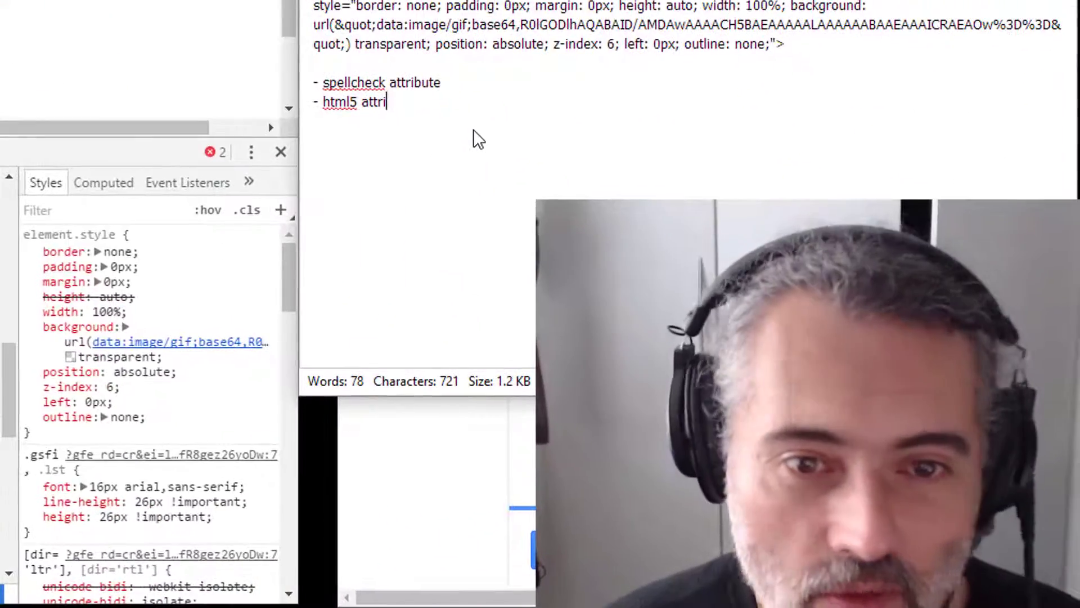
{"action": "type", "text": "butes"}
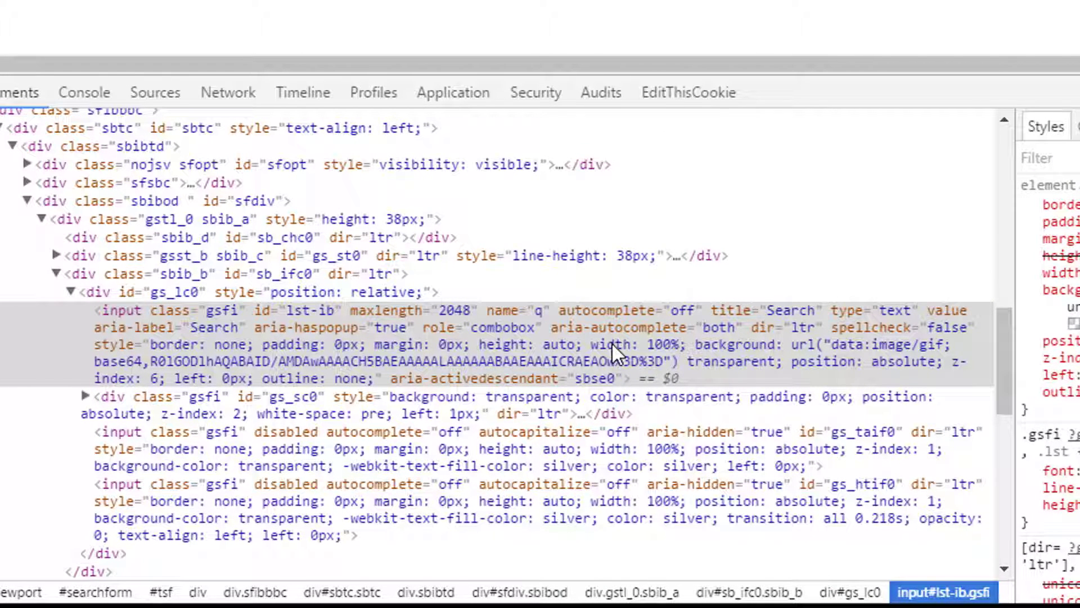
Step: Replace the search box text with 'test' after briefly editing the input's name attribute
{"action": "double_click", "coordinate": [513, 311]}
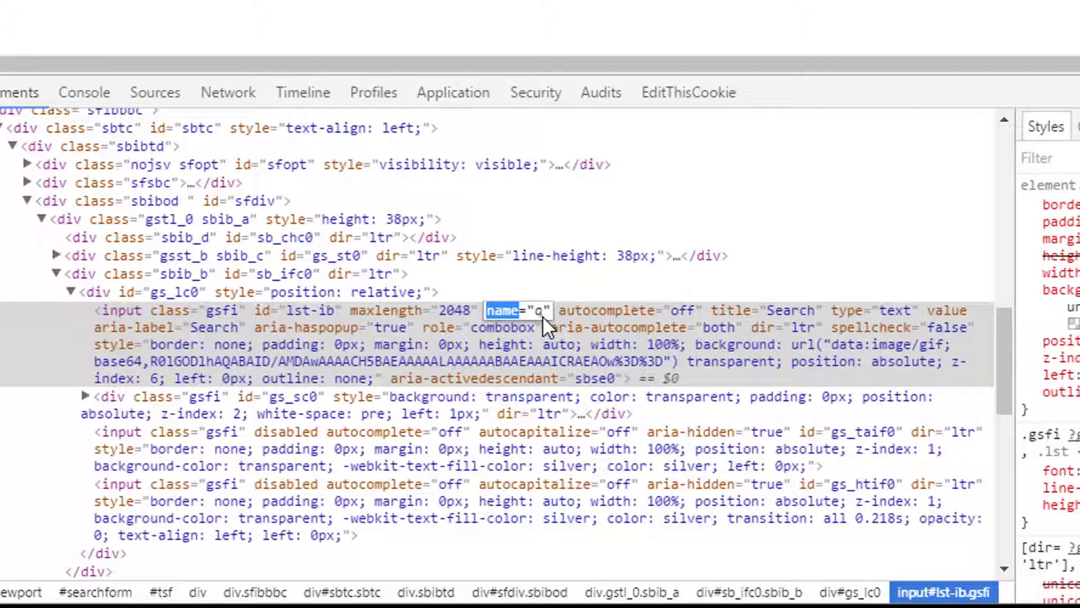
{"action": "left_click", "coordinate": [543, 315]}
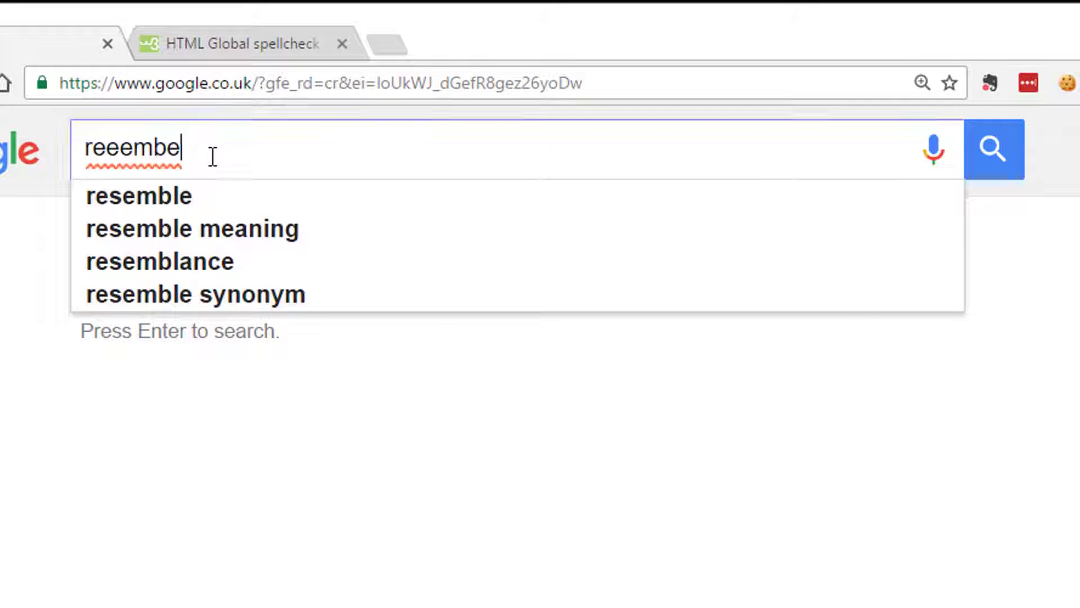
{"action": "left_click_drag", "start_coordinate": [212, 154], "coordinate": [58, 147]}
{"action": "type", "text": "test"}
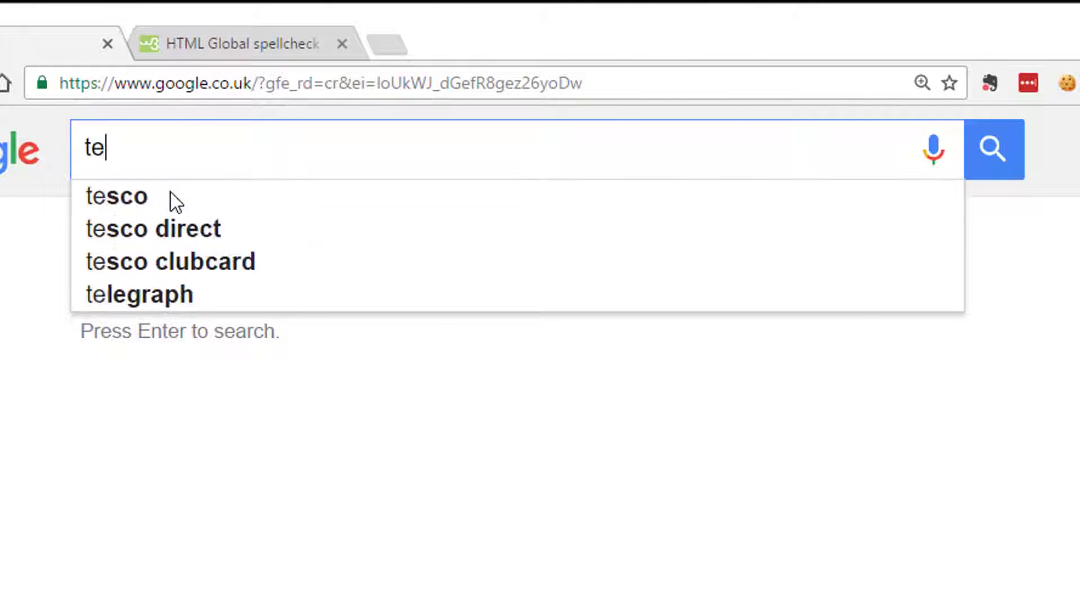
{"action": "left_click", "coordinate": [988, 153]}
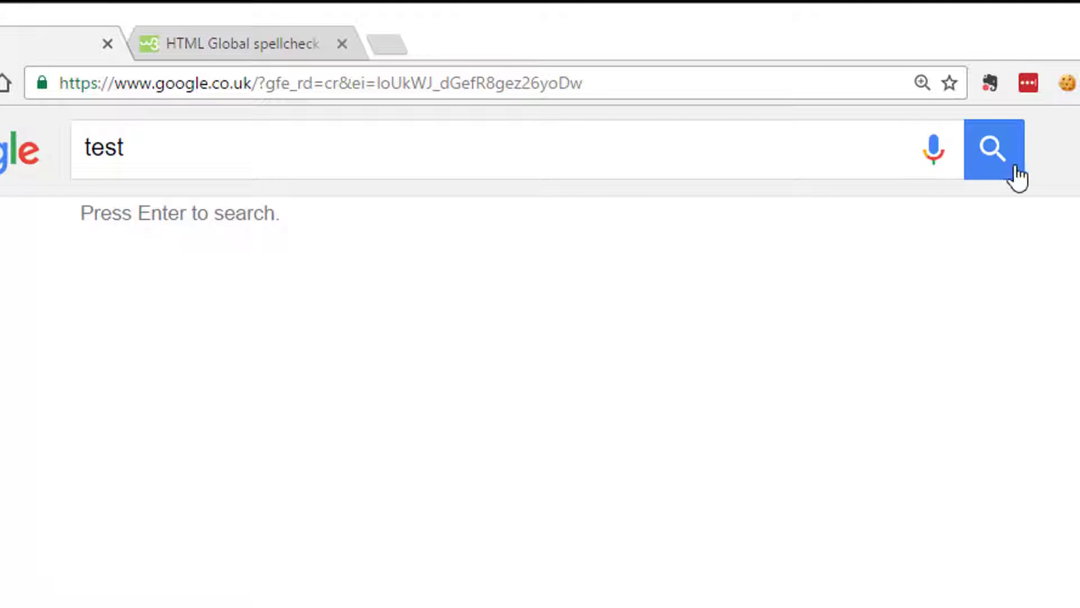
Step: Re-inspect the search box, run the 'test' search, and open its maxlength 2048 value
{"action": "key", "text": "ctrl+shift+c"}
{"action": "left_click", "coordinate": [900, 149]}
{"action": "double_click", "coordinate": [515, 472]}
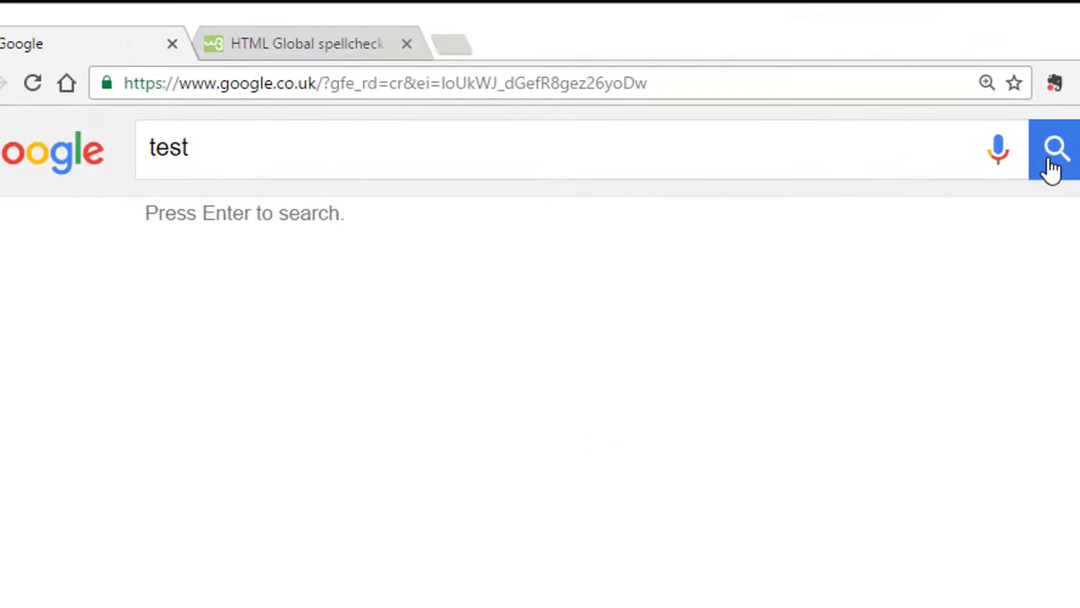
{"action": "left_click", "coordinate": [1050, 166]}
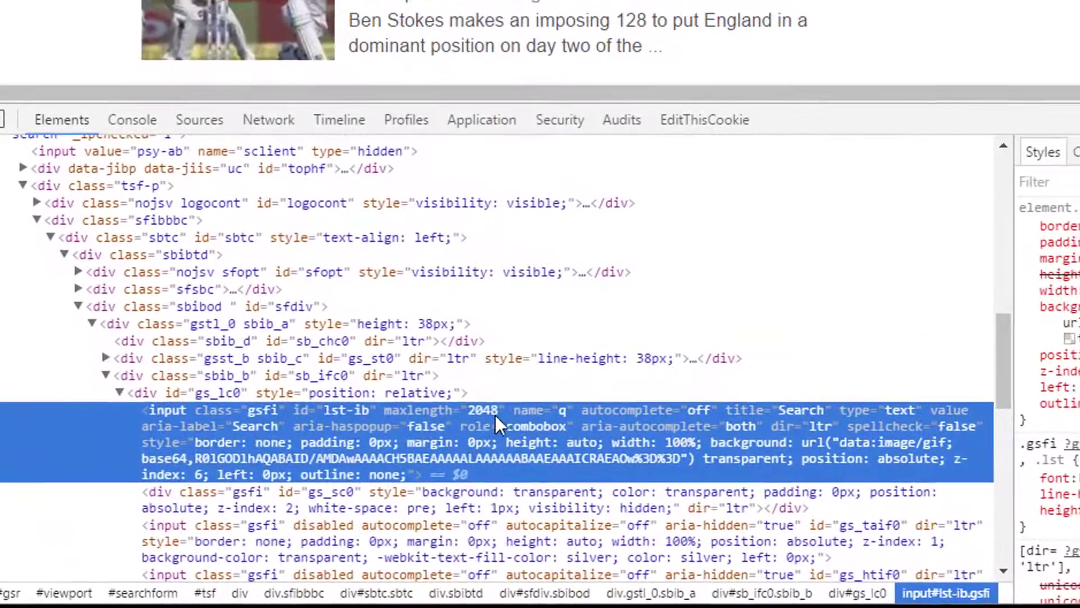
{"action": "double_click", "coordinate": [243, 509]}
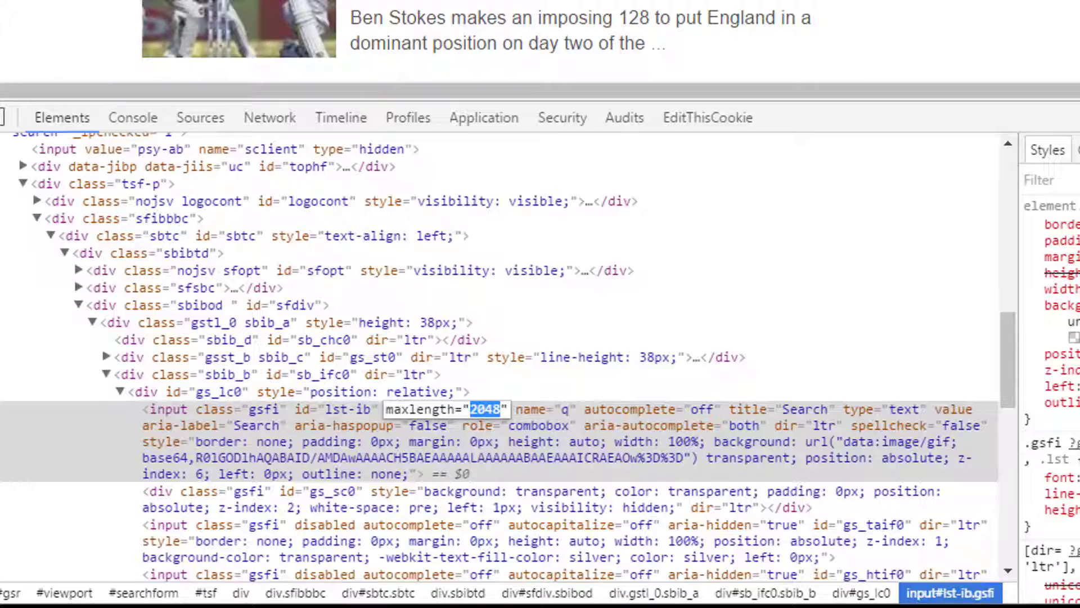
Step: Leave the maxlength value unchanged and move the file and Test Tool Hub windows aside
{"action": "key", "text": "Escape"}
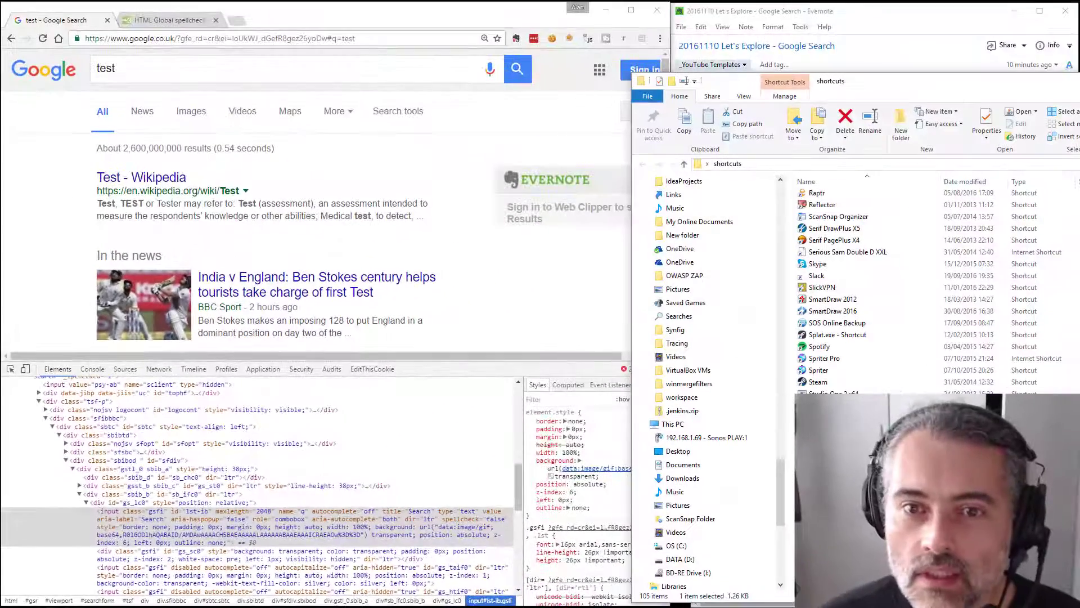
{"action": "left_click_drag", "start_coordinate": [900, 80], "coordinate": [1015, 66]}
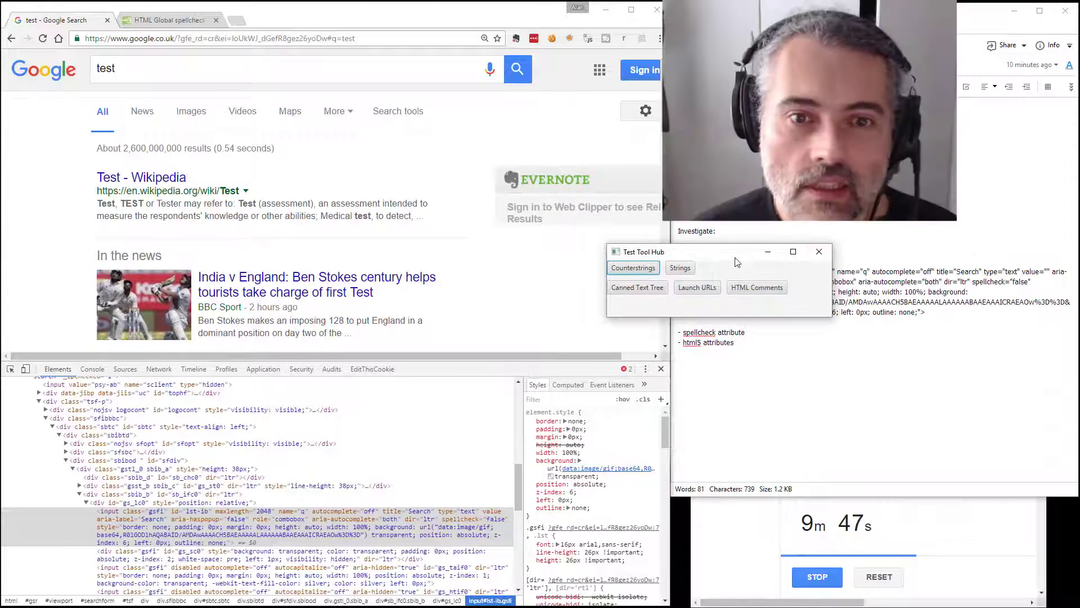
{"action": "left_click_drag", "start_coordinate": [719, 260], "coordinate": [831, 392]}
Step: Generate and copy a 2048-character counterstring with the asterisk separator removed
{"action": "left_click", "coordinate": [742, 396]}
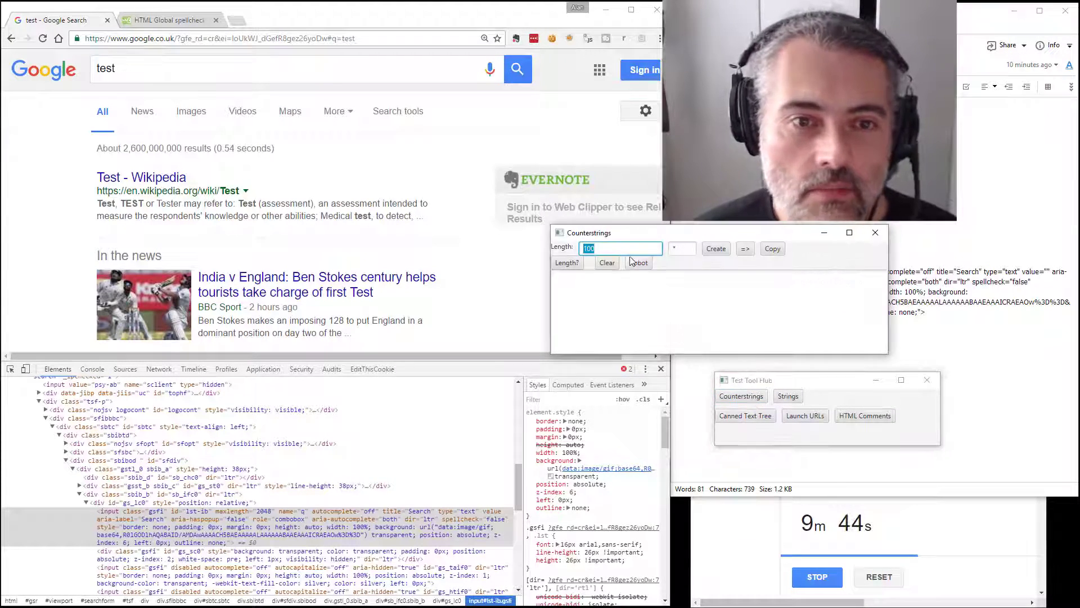
{"action": "type", "text": "20"}
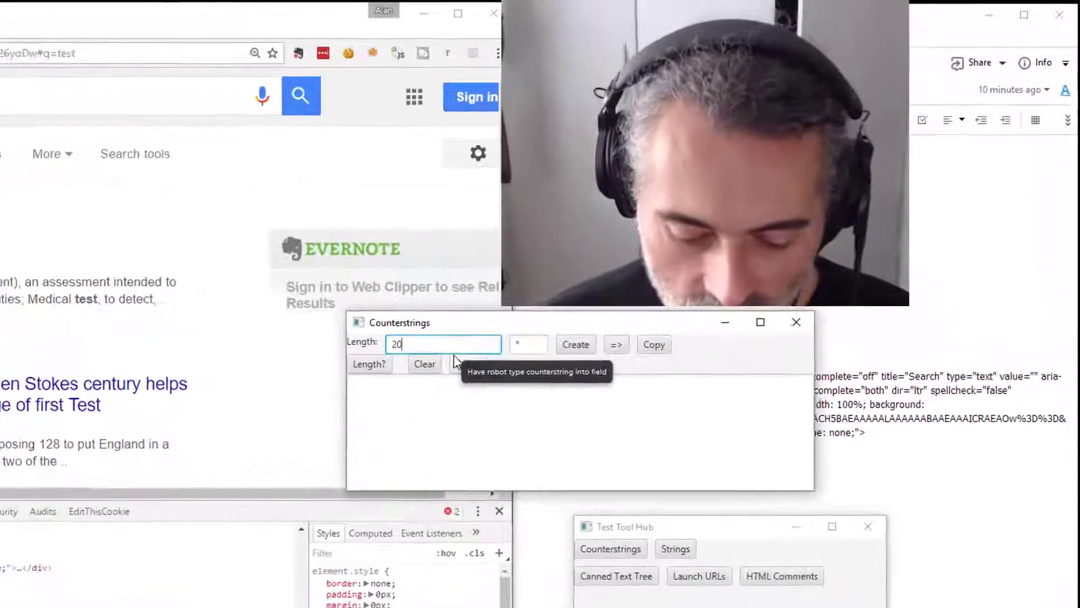
{"action": "type", "text": "48"}
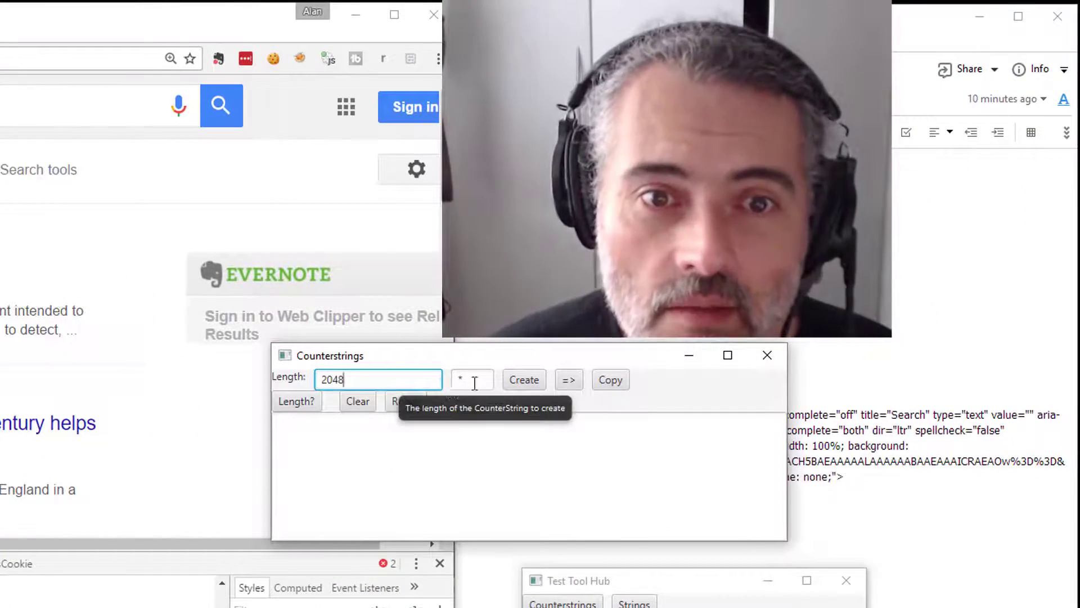
{"action": "left_click", "coordinate": [477, 383]}
{"action": "key", "text": "BackSpace"}
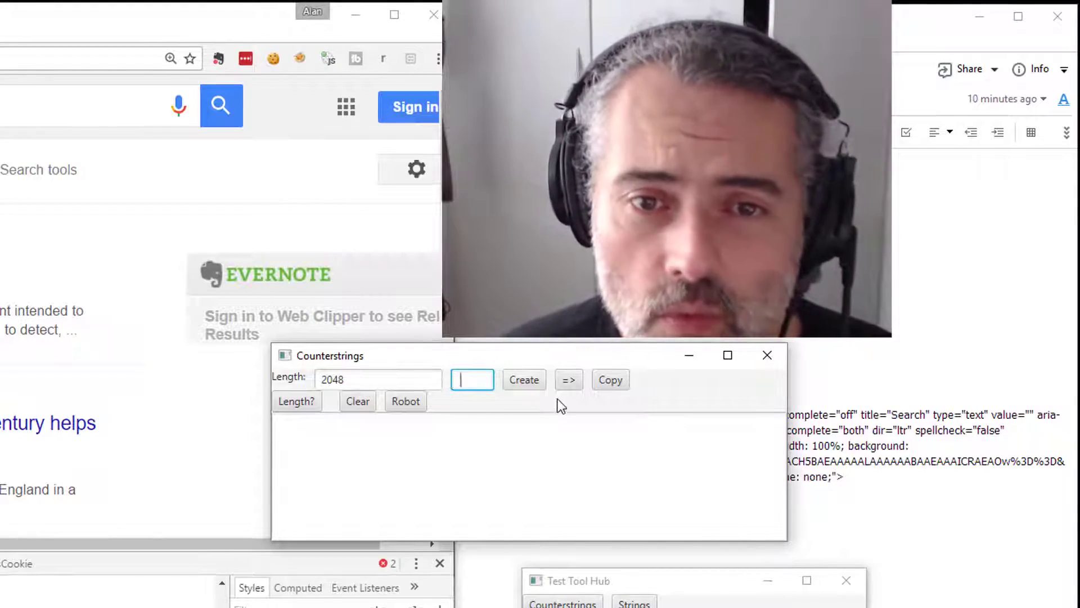
{"action": "left_click", "coordinate": [523, 380]}
{"action": "left_click", "coordinate": [612, 380]}
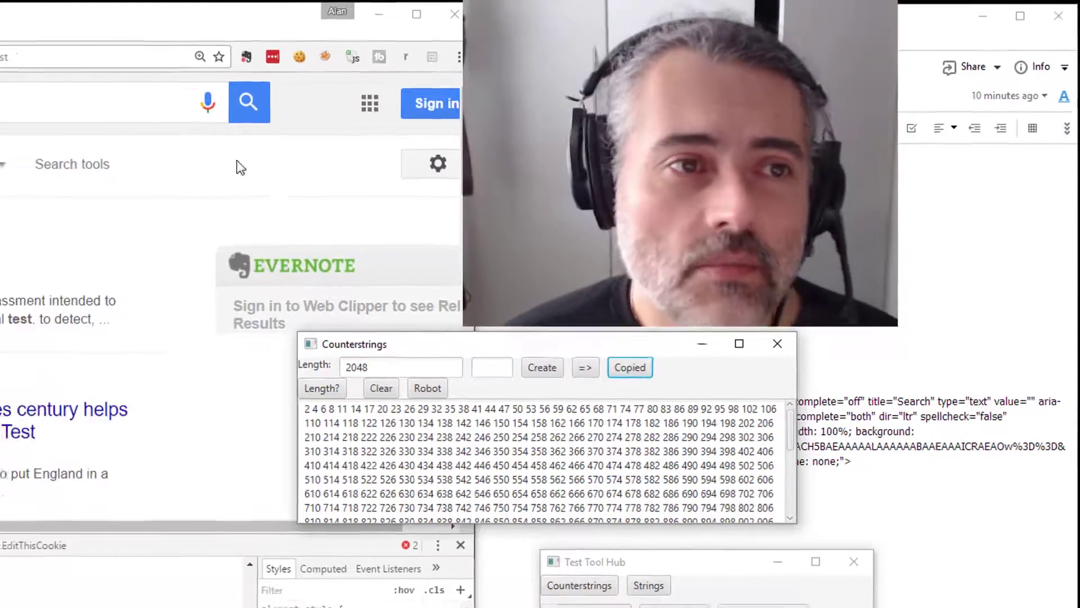
Step: Replace the Google search text with the copied 2048-character counterstring
{"action": "left_click", "coordinate": [247, 76]}
{"action": "key", "text": "ctrl+a"}
{"action": "key", "text": "ctrl+v"}
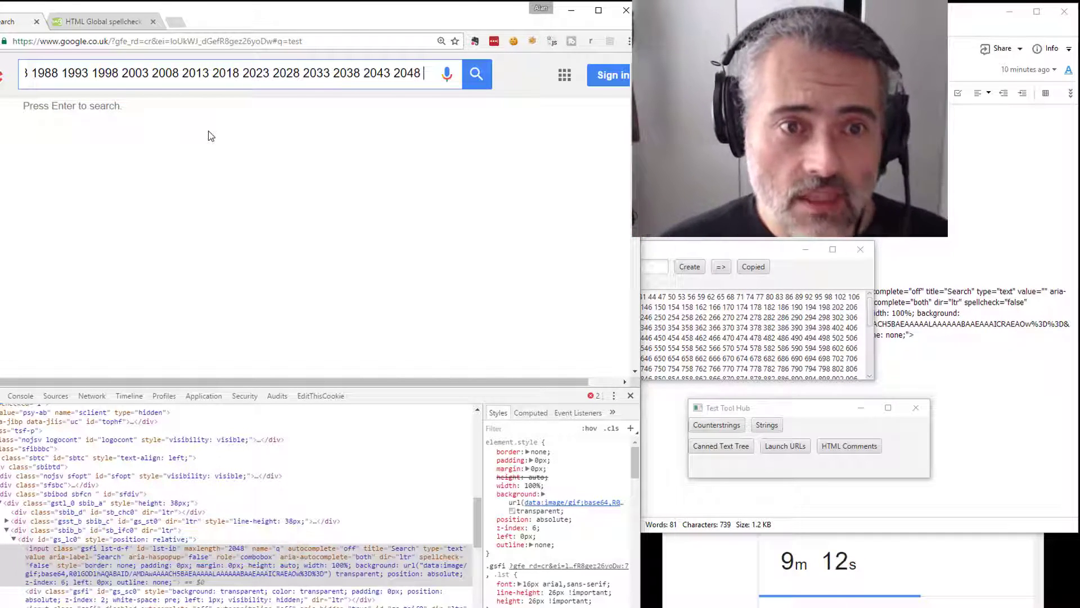
Step: Search the space-separated counterstring, set the separator to '*', and return to the 'test' results
{"action": "left_click", "coordinate": [488, 76]}
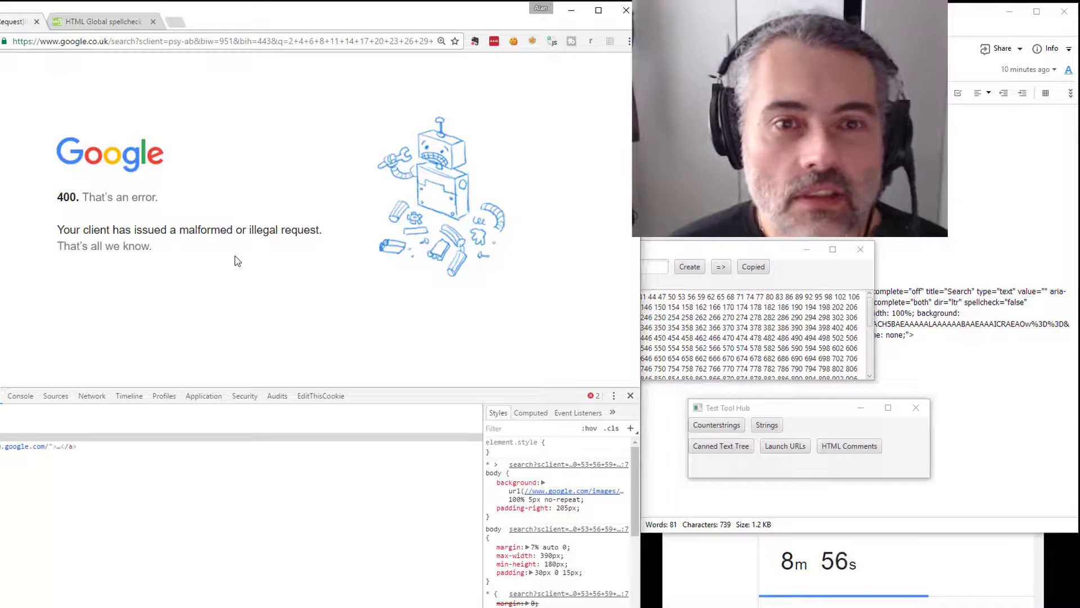
{"action": "left_click", "coordinate": [652, 267]}
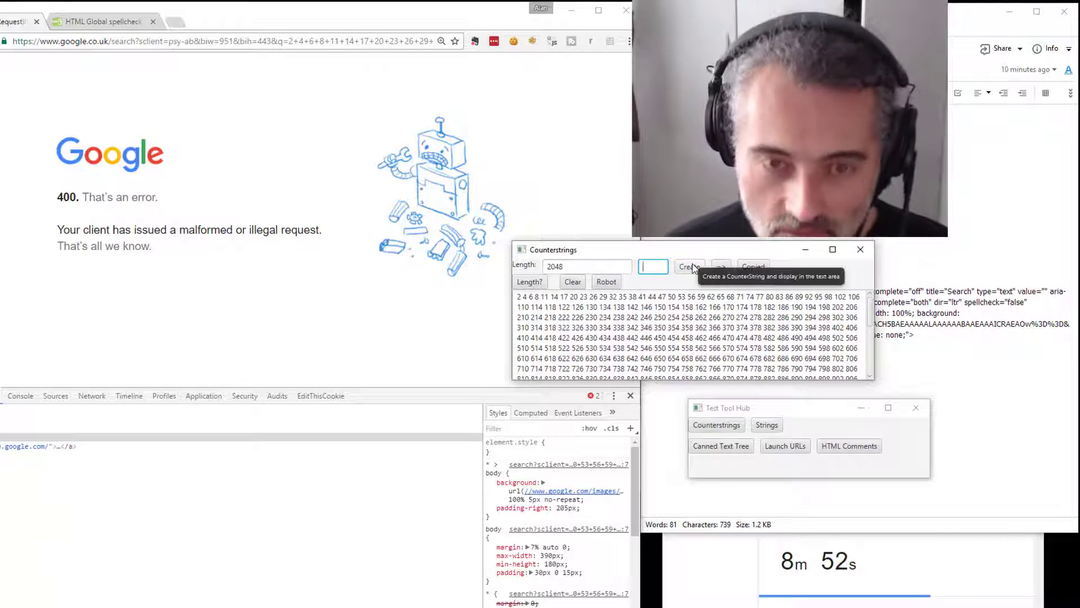
{"action": "type", "text": "*"}
{"action": "key", "text": "alt+Tab"}
{"action": "key", "text": "alt+Left"}
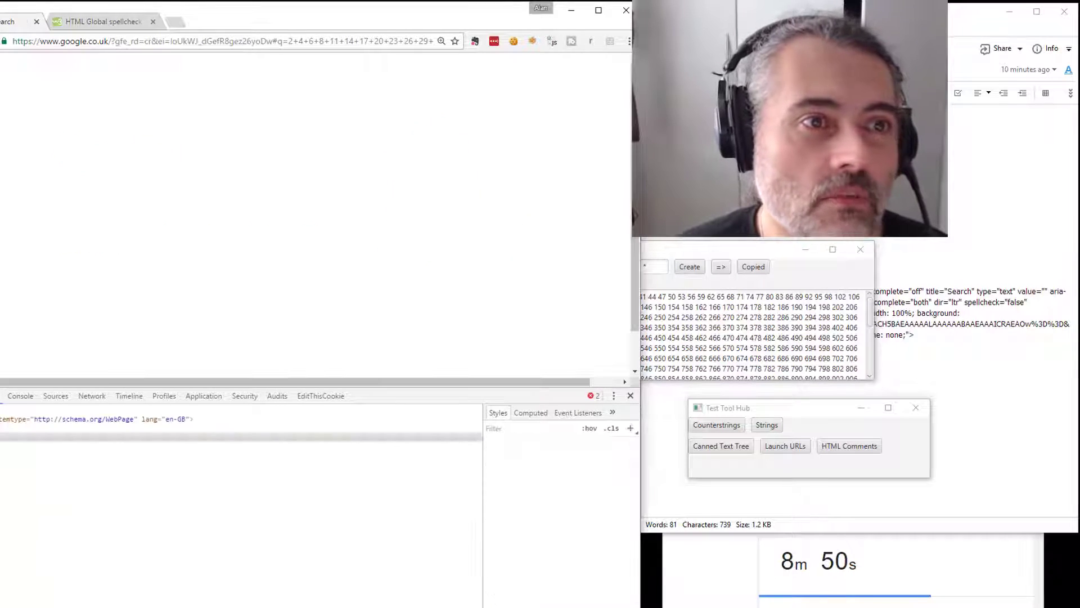
{"action": "key", "text": "alt+Left"}
{"action": "key", "text": "alt+Left"}
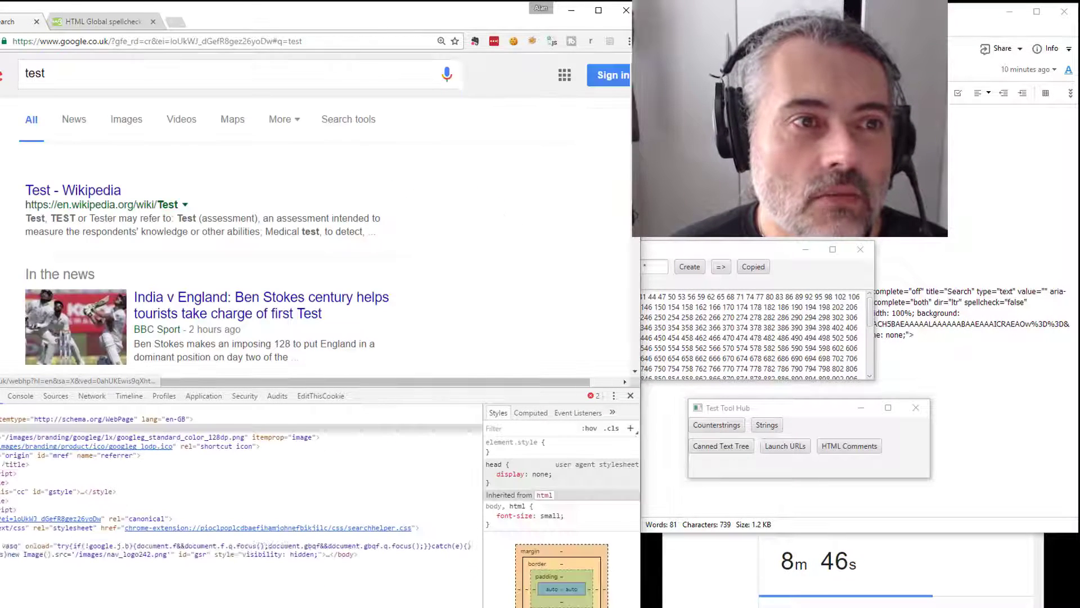
Step: Regenerate the counterstring with '*' separators, paste it into Google and search
{"action": "left_click", "coordinate": [749, 285]}
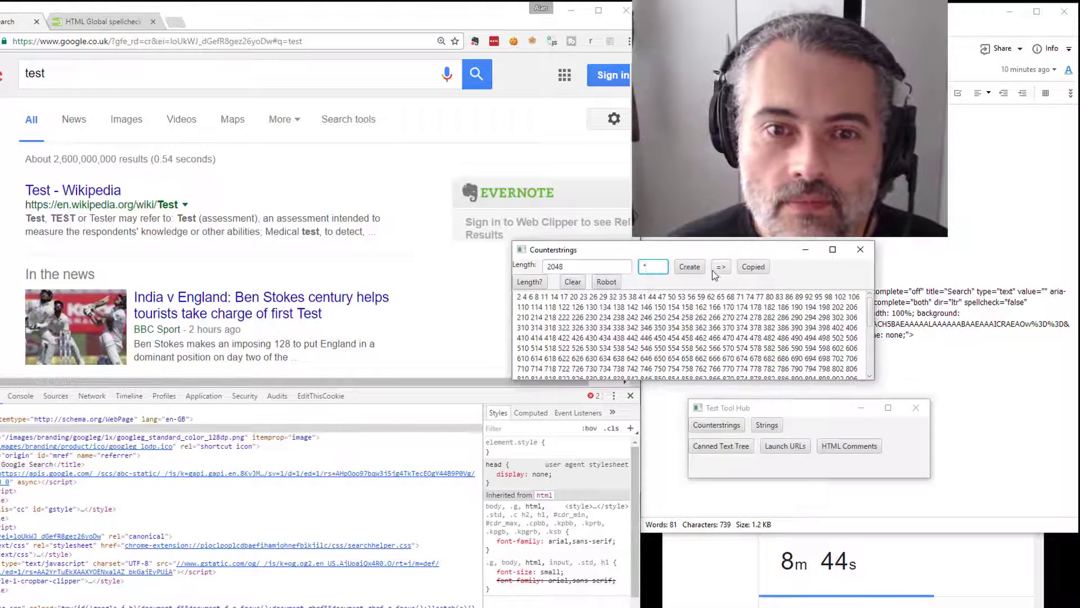
{"action": "left_click", "coordinate": [689, 266]}
{"action": "left_click", "coordinate": [752, 266]}
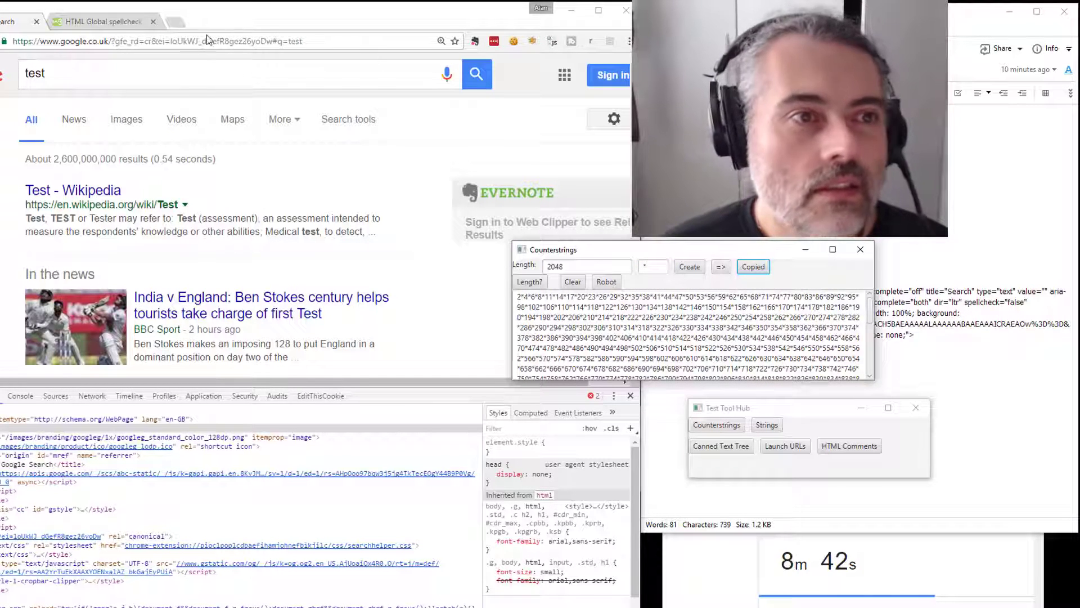
{"action": "left_click", "coordinate": [176, 72]}
{"action": "key", "text": "ctrl+a"}
{"action": "key", "text": "ctrl+v"}
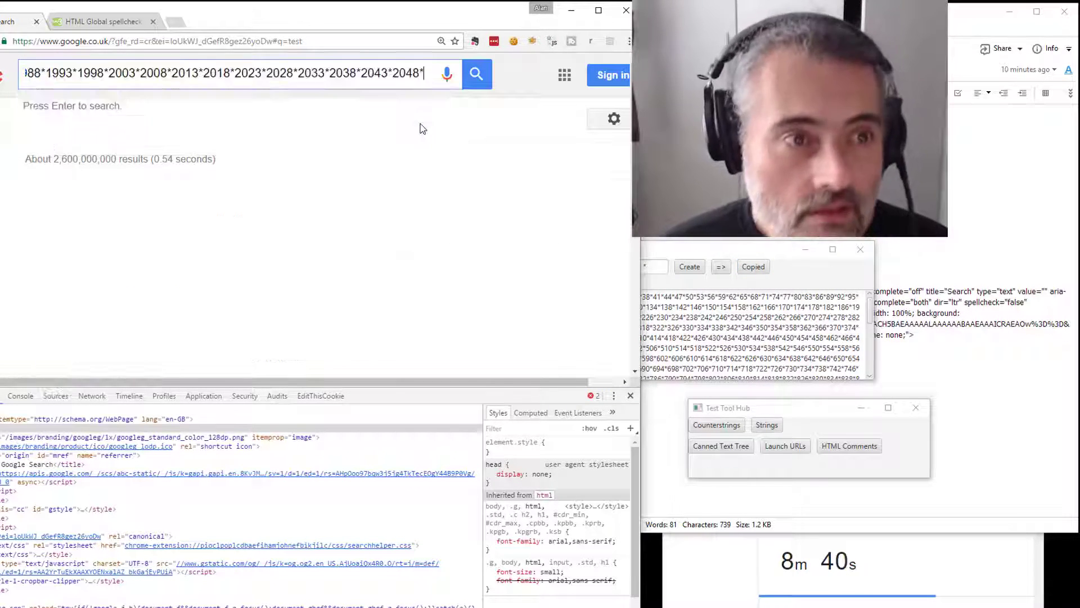
{"action": "key", "text": "Return"}
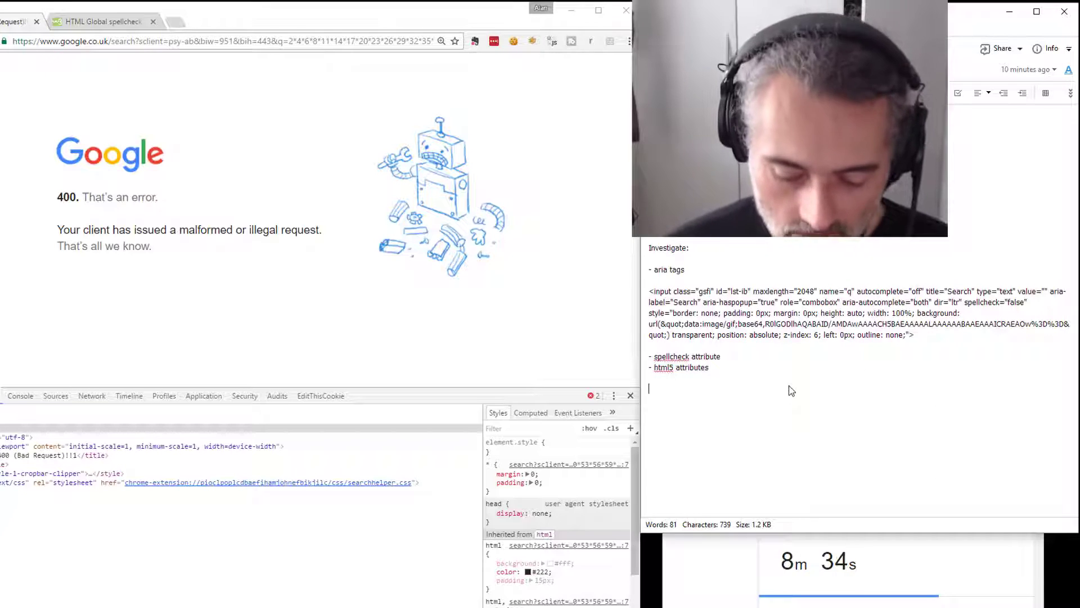
Step: Note 'says it maxlength - 2048' and that 2048 ' ' and '*' counterstrings caused 400
{"action": "type", "text": "says it "}
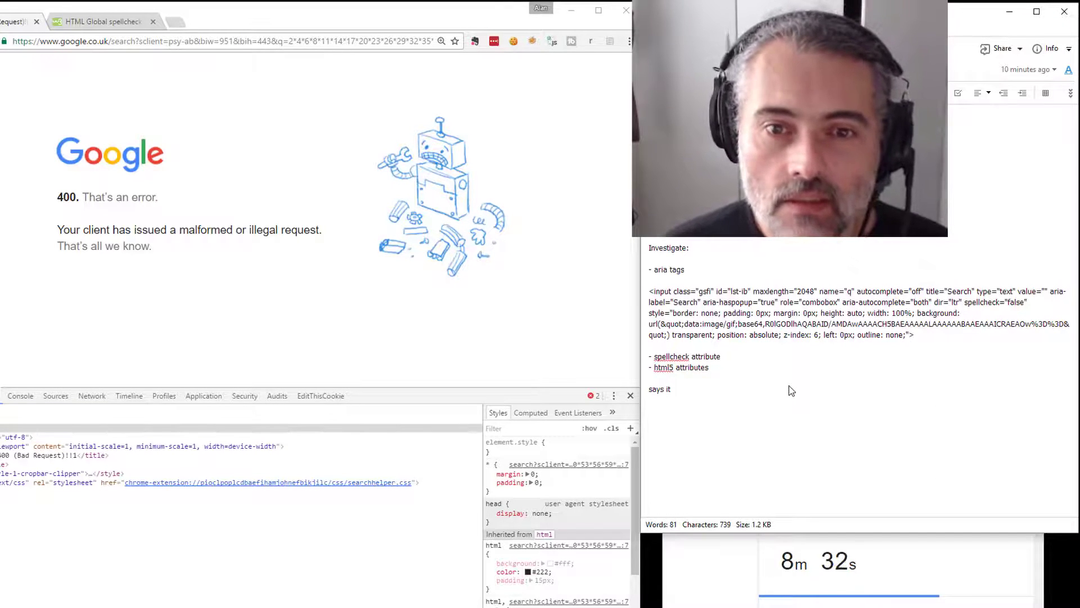
{"action": "type", "text": "maxleng"}
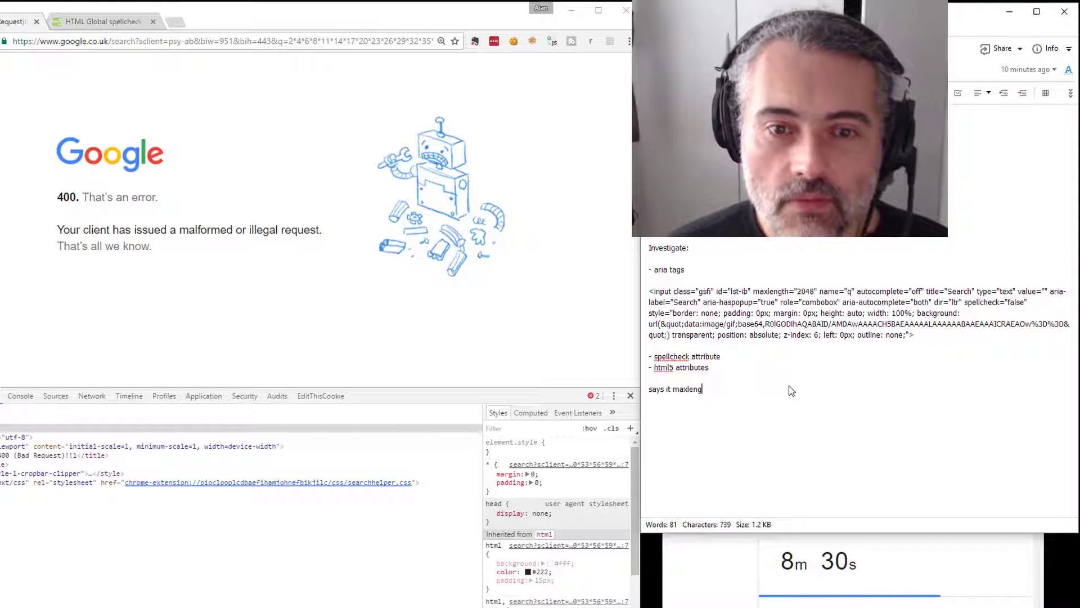
{"action": "type", "text": "th - 2048"}
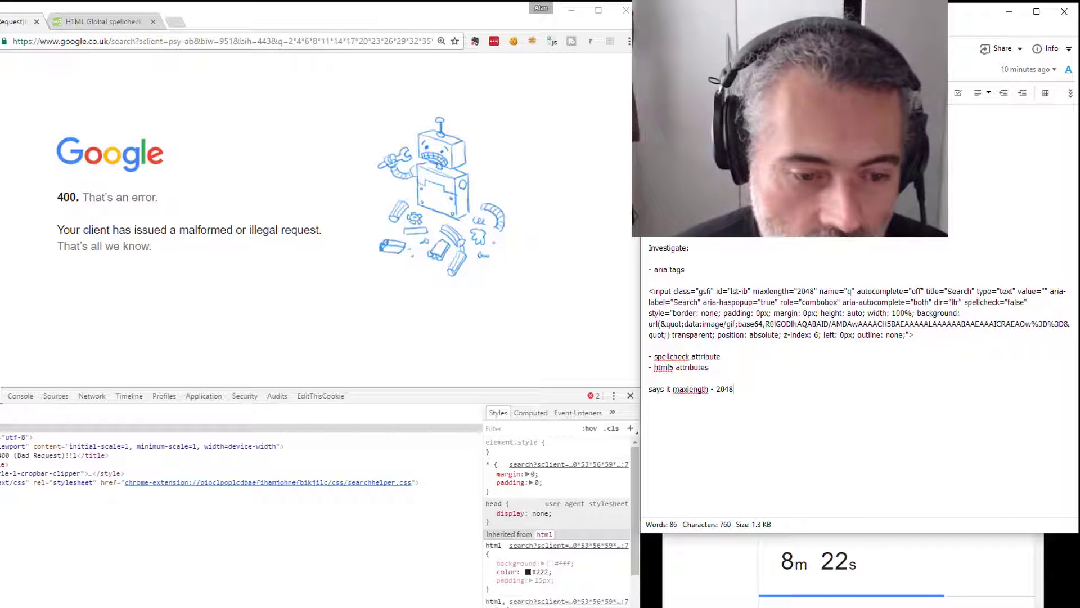
{"action": "key", "text": "alt+Tab"}
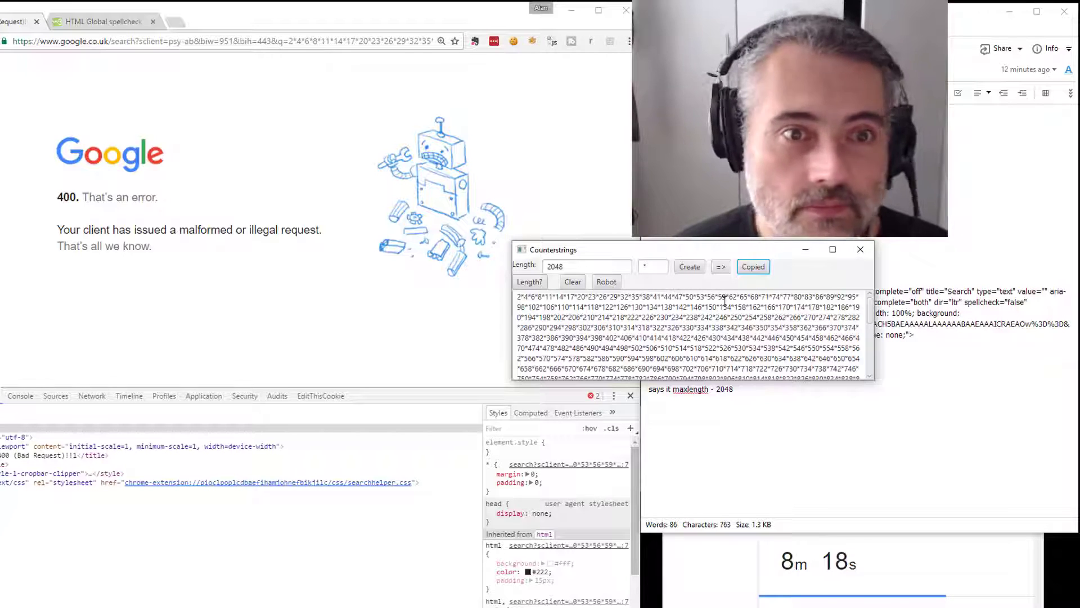
{"action": "scroll", "coordinate": [738, 308], "scroll_direction": "down", "scroll_amount": 6}
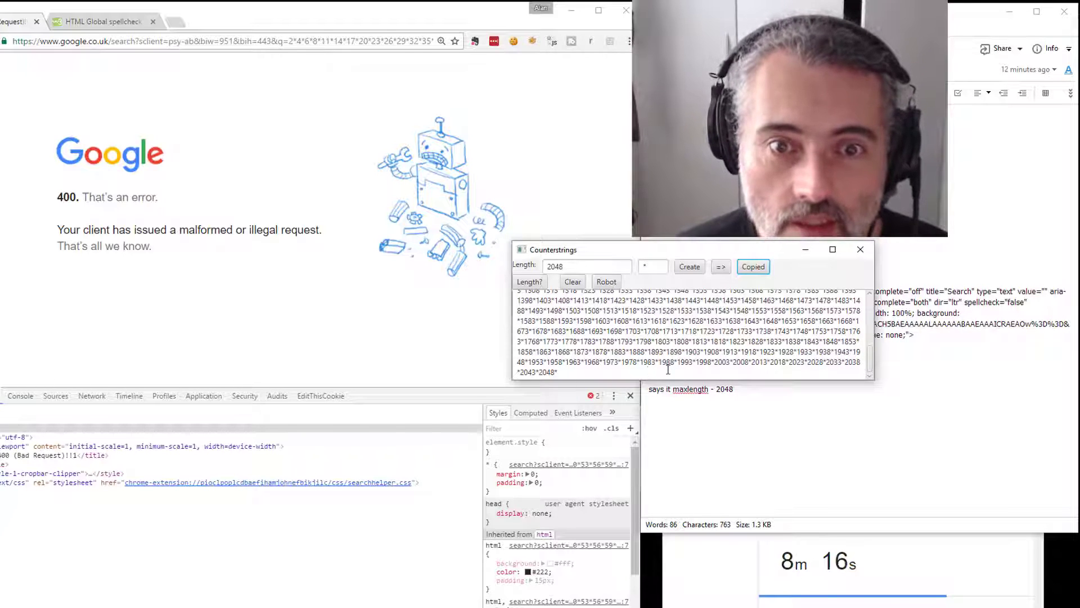
{"action": "left_click", "coordinate": [758, 401]}
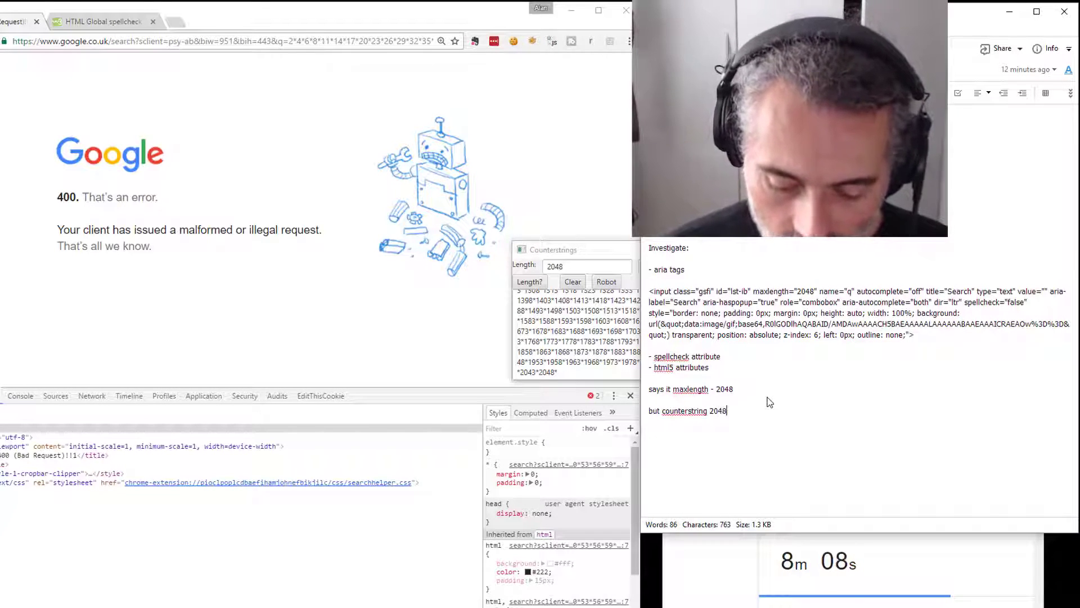
{"action": "type", "text": "\" \" and \"*\" caused 400"}
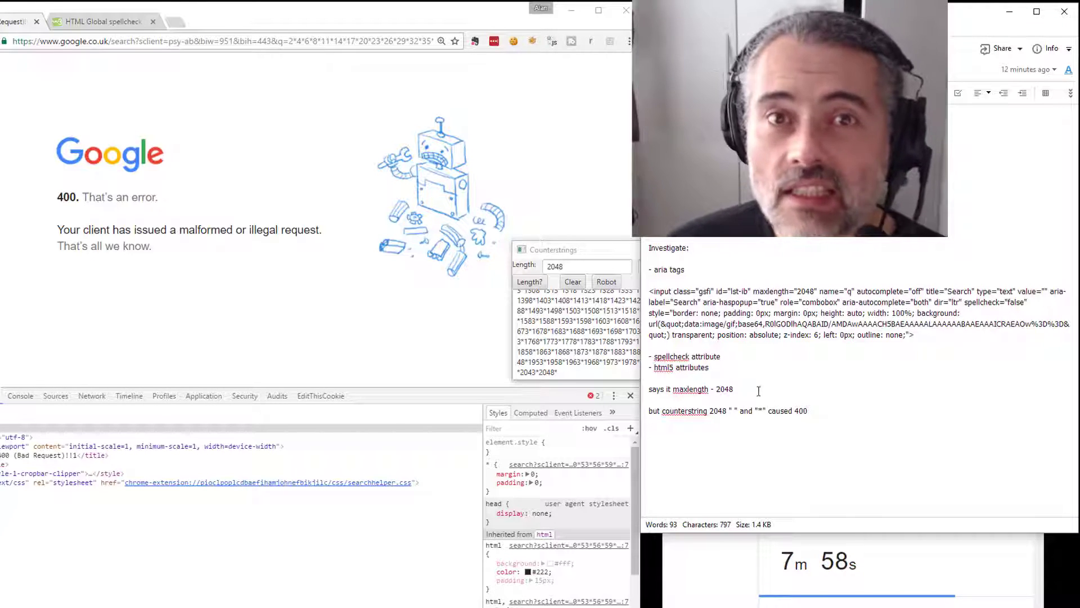
{"action": "left_click", "coordinate": [603, 256]}
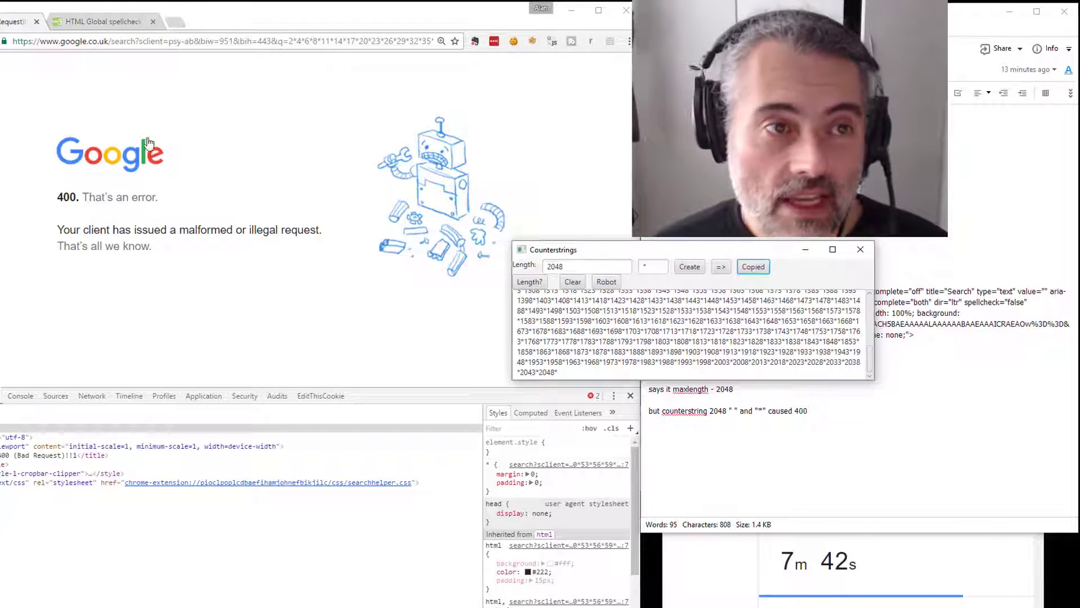
Step: Return Chrome to the 'test' results and inspect the search box's markup
{"action": "left_click", "coordinate": [230, 305]}
{"action": "key", "text": "alt+Left"}
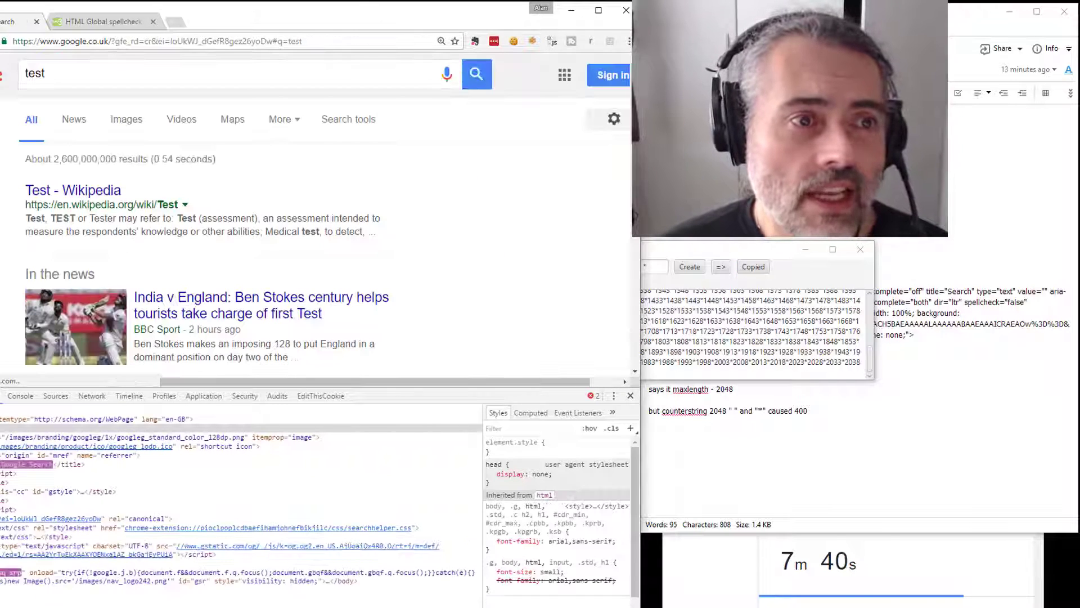
{"action": "right_click", "coordinate": [152, 75]}
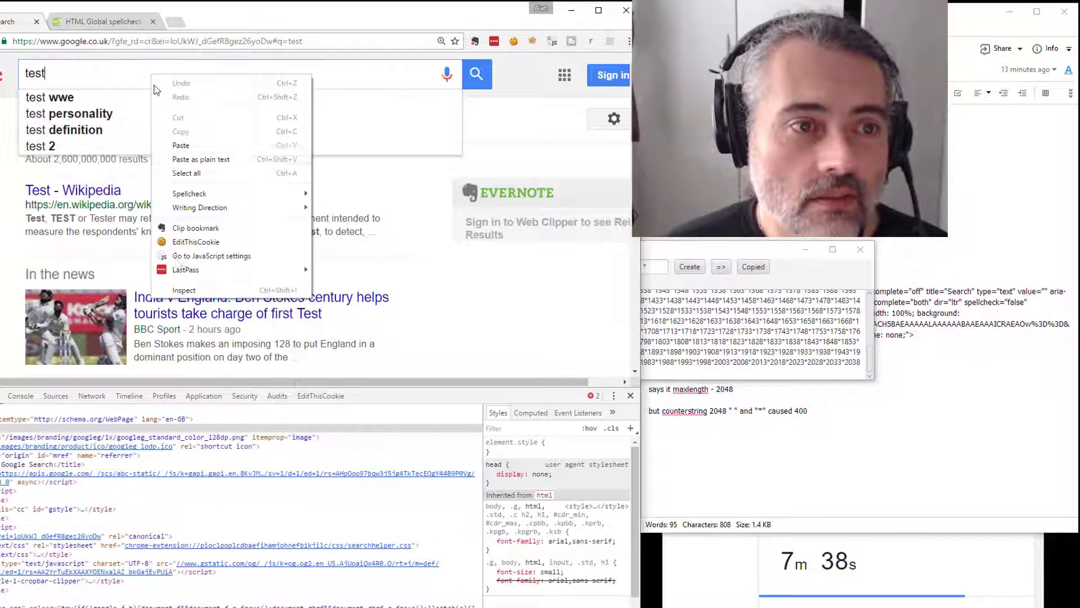
{"action": "left_click", "coordinate": [191, 286]}
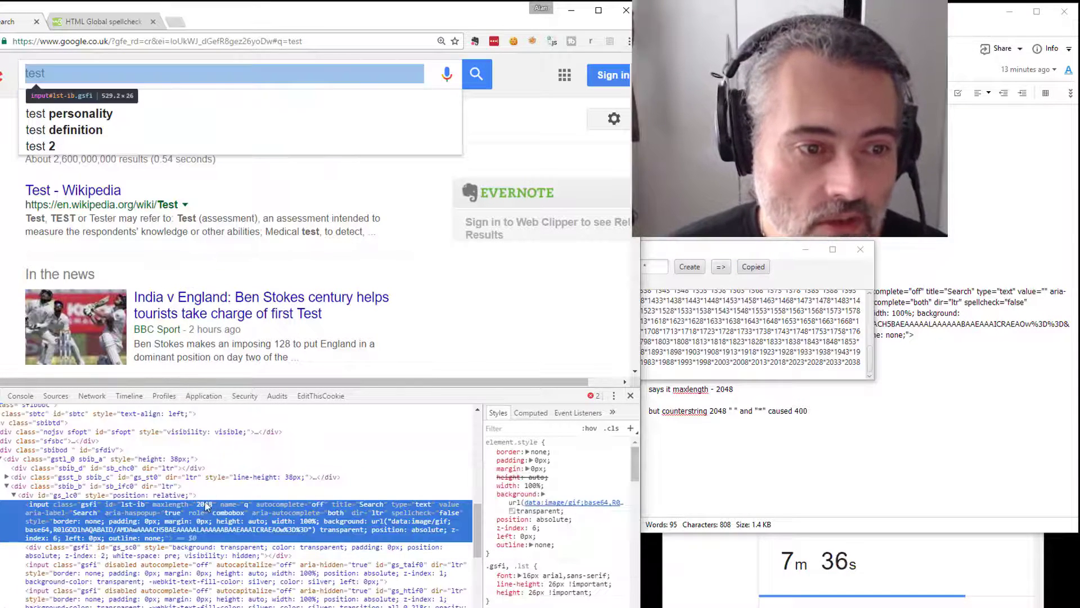
Step: Search a 2000-character counterstring in Google, getting the 400 error, then go back
{"action": "left_click", "coordinate": [668, 256]}
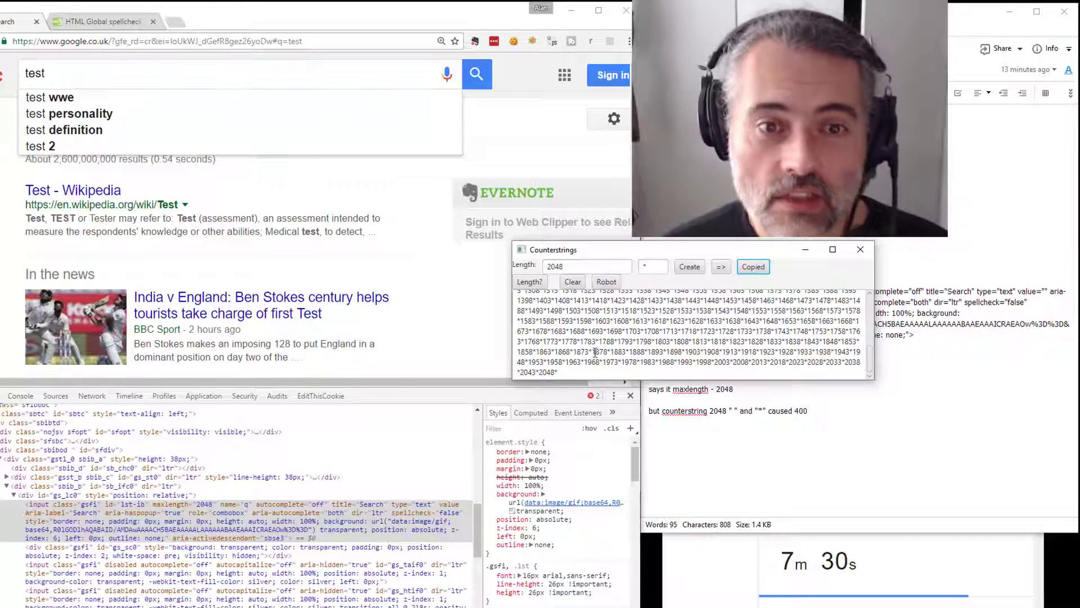
{"action": "left_click", "coordinate": [564, 266]}
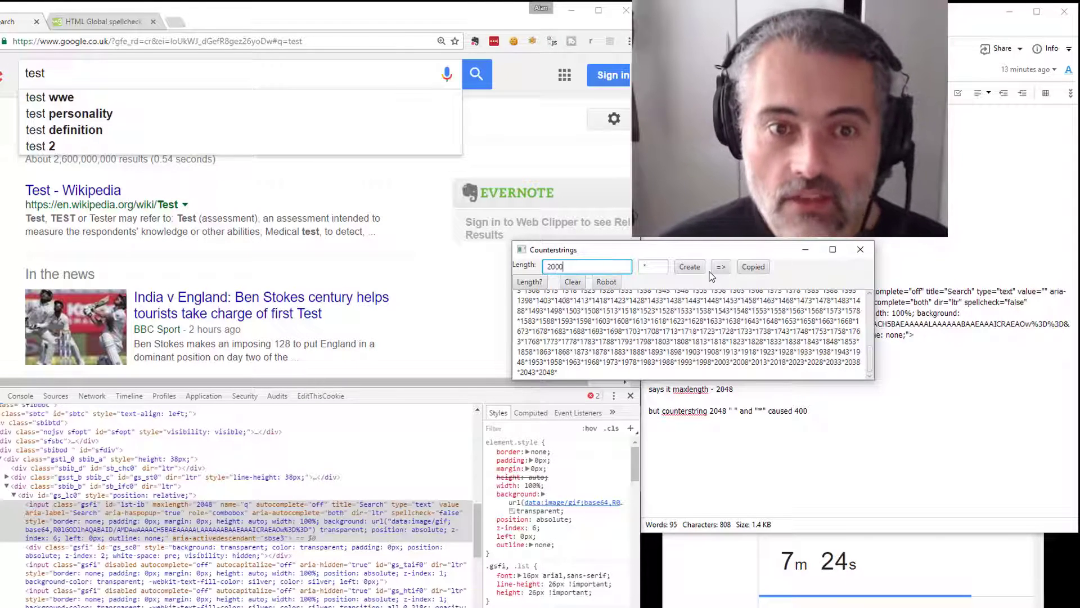
{"action": "left_click", "coordinate": [688, 267]}
{"action": "left_click", "coordinate": [750, 266]}
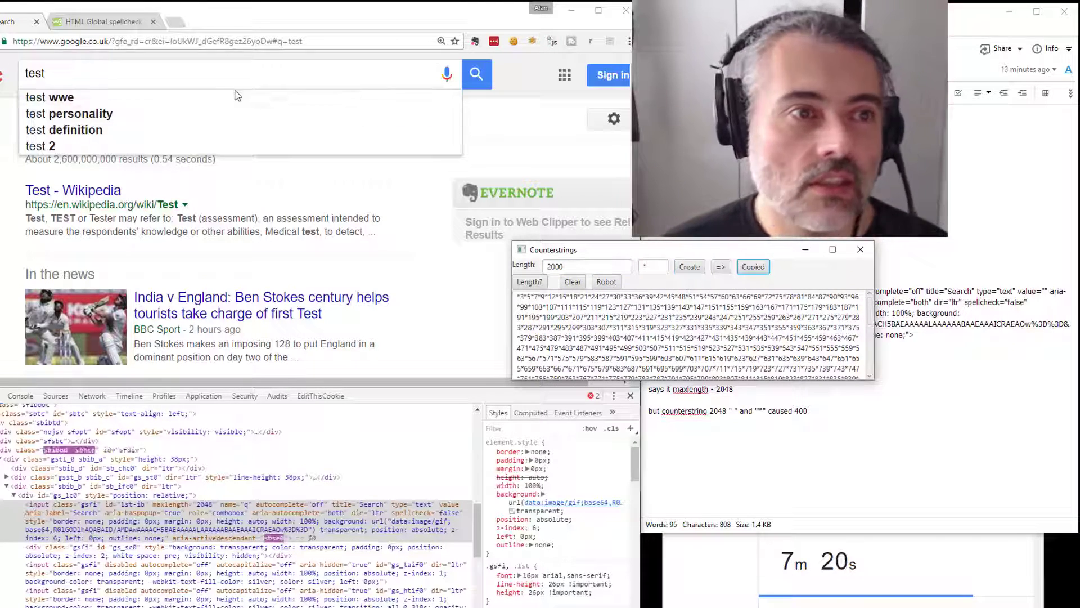
{"action": "left_click", "coordinate": [14, 93]}
{"action": "key", "text": "ctrl+v"}
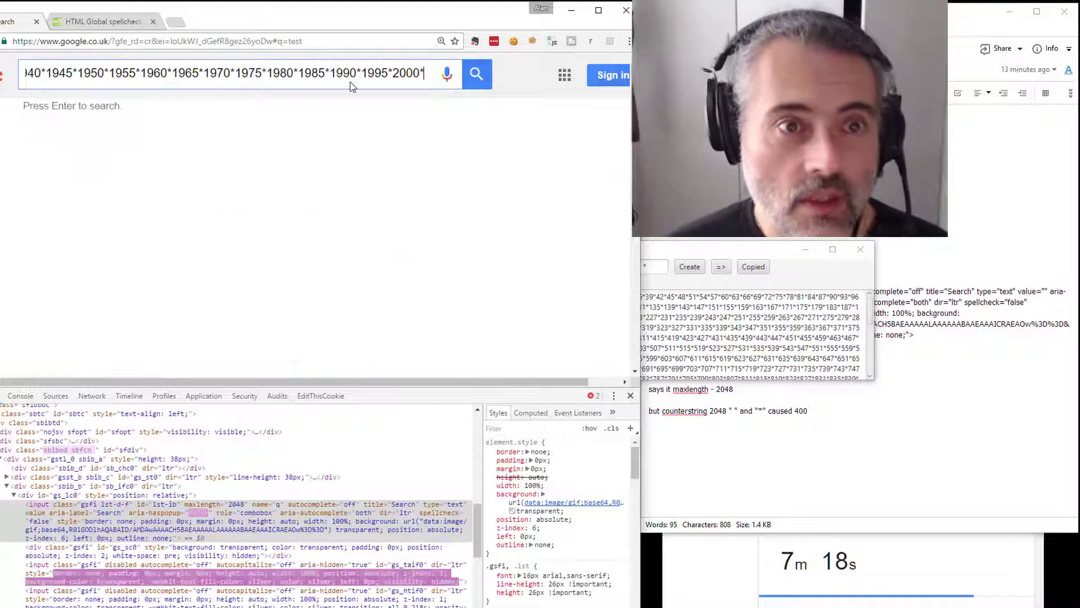
{"action": "left_click", "coordinate": [475, 73]}
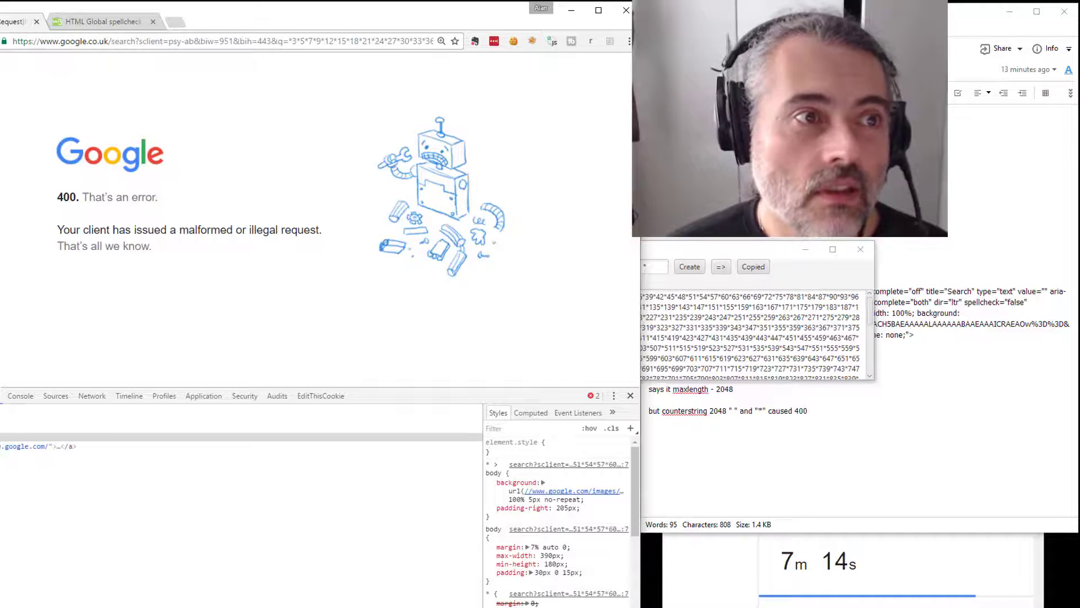
{"action": "key", "text": "alt+Left"}
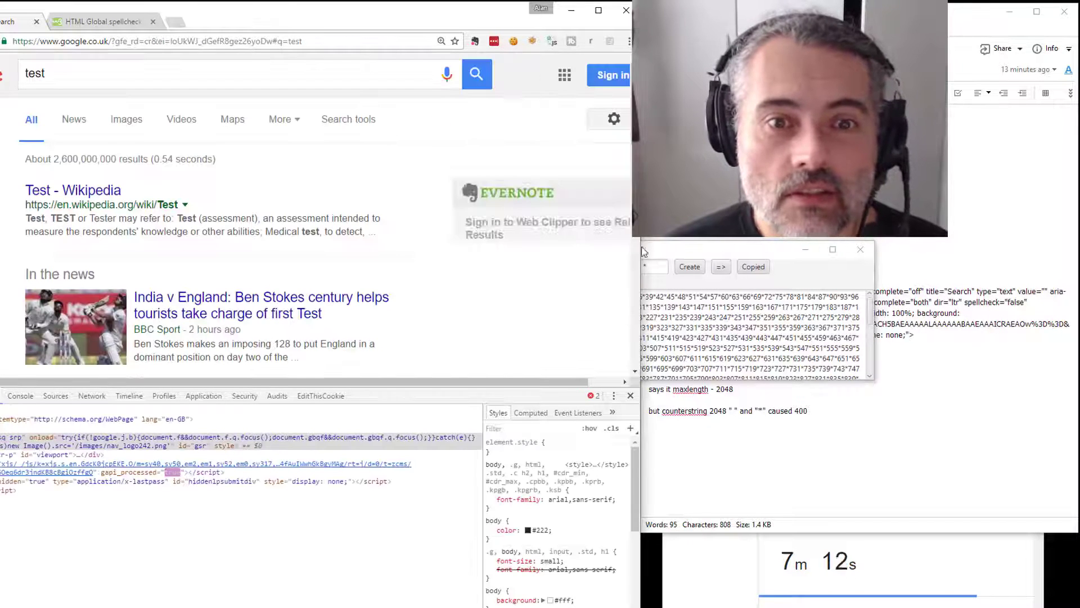
Step: Search a 1024-character asterisk counterstring in Google, then go back
{"action": "key", "text": "alt+Tab"}
{"action": "double_click", "coordinate": [552, 265]}
{"action": "type", "text": "102"}
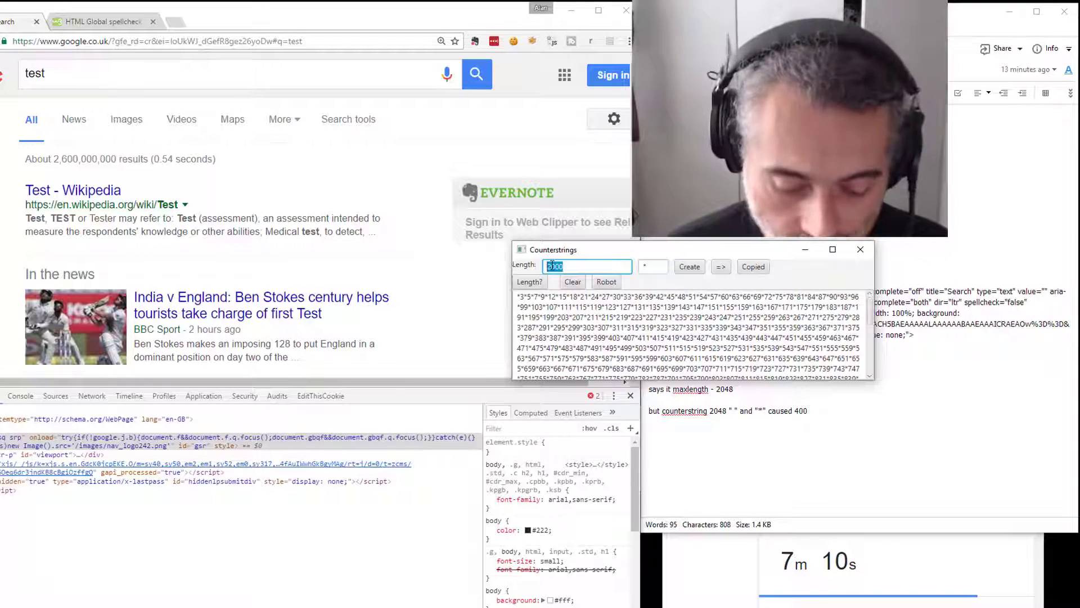
{"action": "type", "text": "4"}
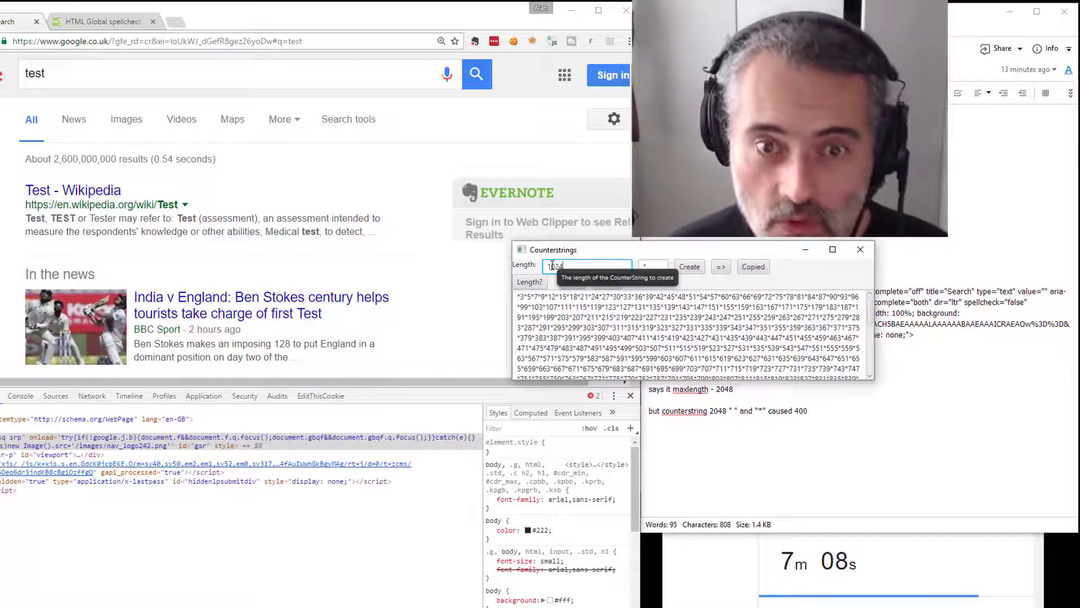
{"action": "left_click", "coordinate": [690, 267]}
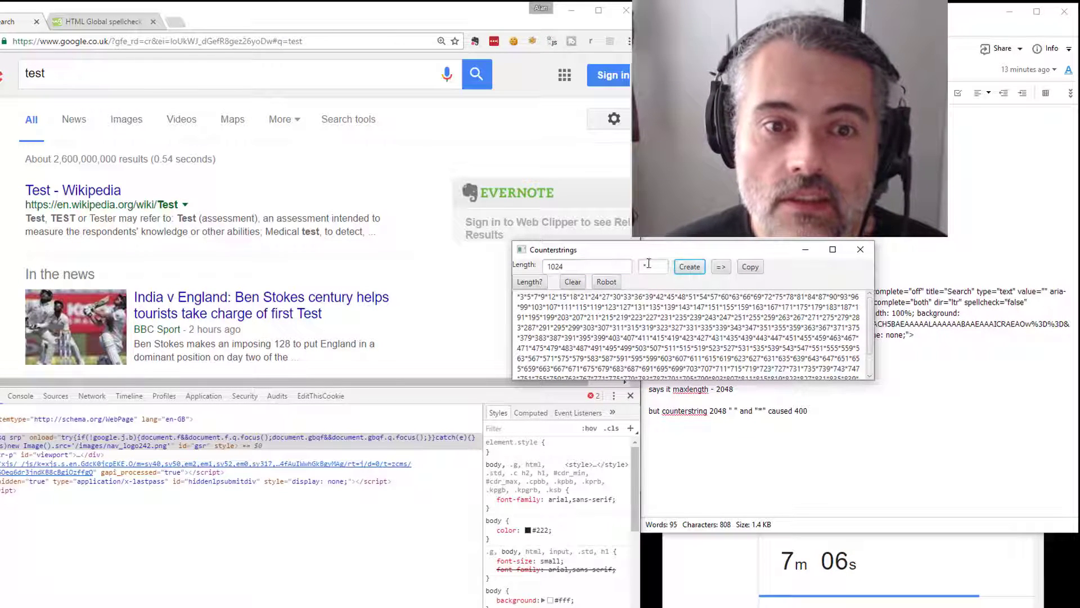
{"action": "left_click", "coordinate": [750, 266]}
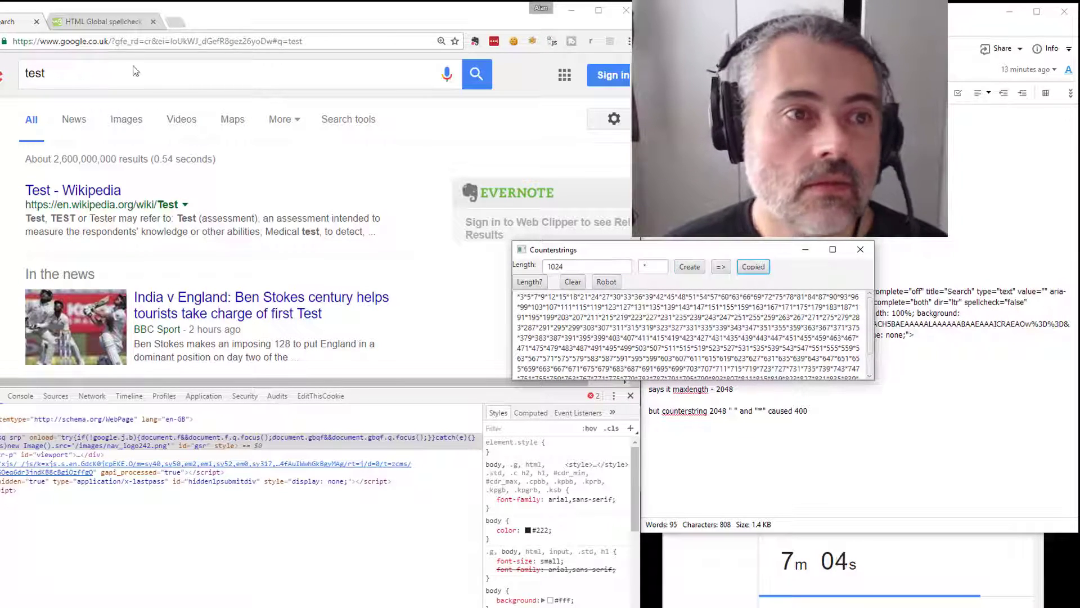
{"action": "left_click_drag", "start_coordinate": [50, 74], "coordinate": [3, 73]}
{"action": "key", "text": "ctrl+v"}
{"action": "left_click", "coordinate": [473, 84]}
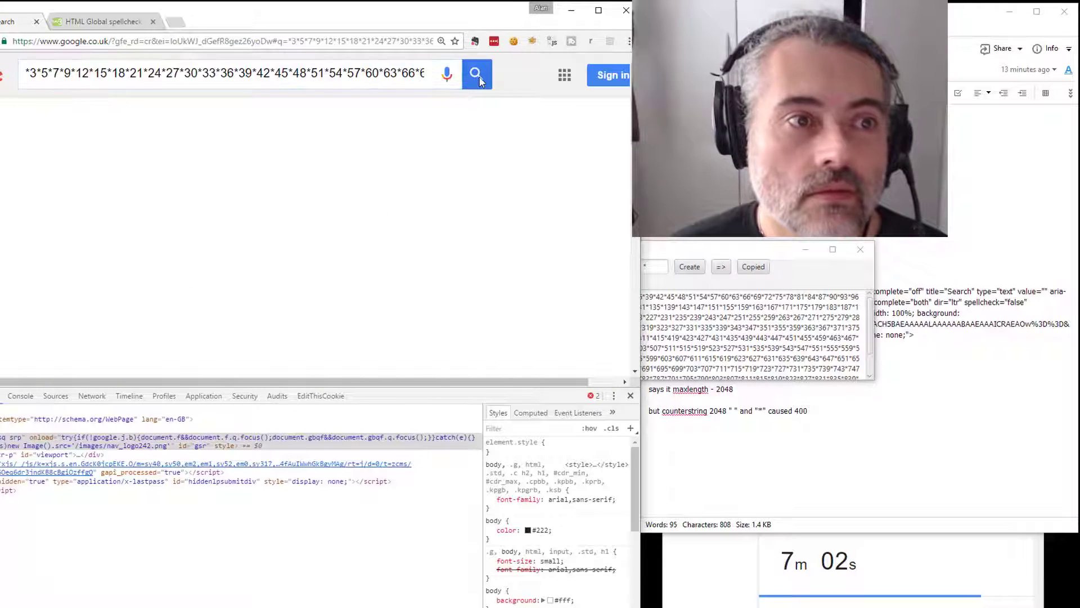
{"action": "key", "text": "alt+Left"}
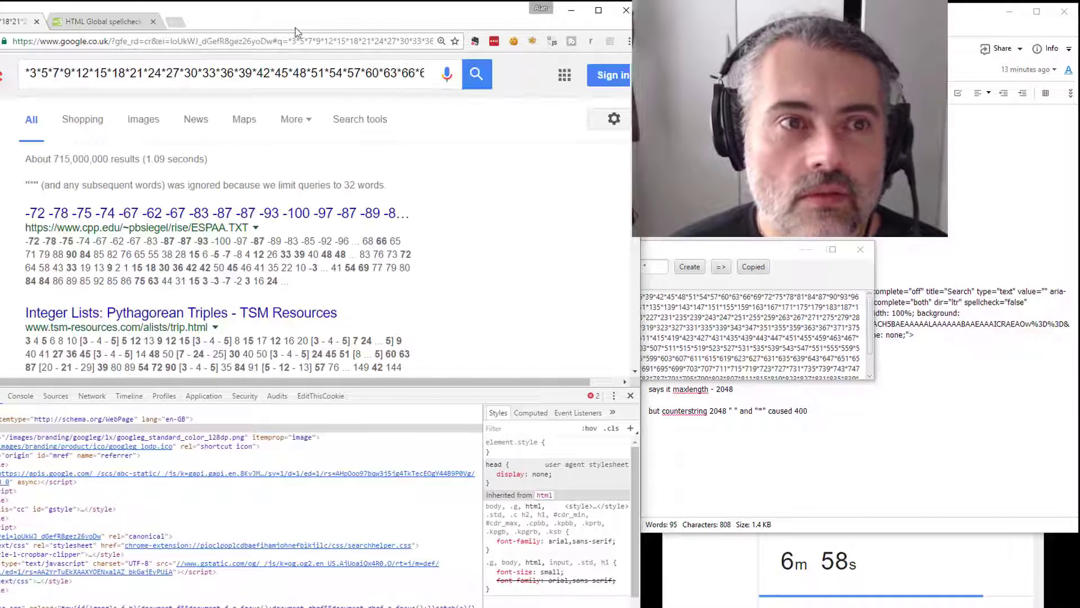
Step: Regenerate the 1024-character counterstring with space separators and search it in Google
{"action": "left_click", "coordinate": [287, 45]}
{"action": "left_click", "coordinate": [650, 268]}
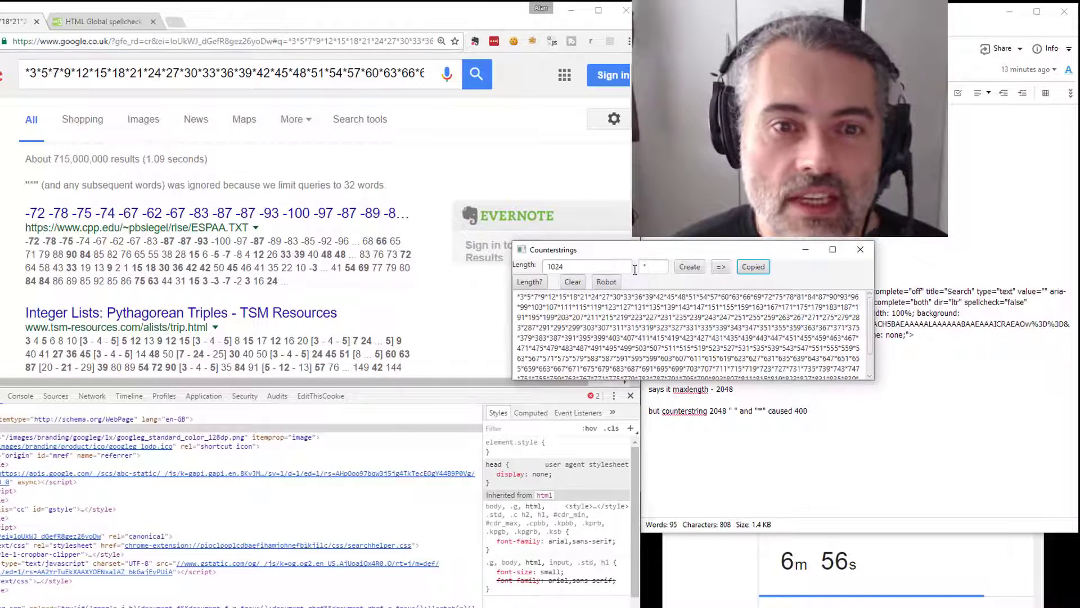
{"action": "key", "text": "BackSpace"}
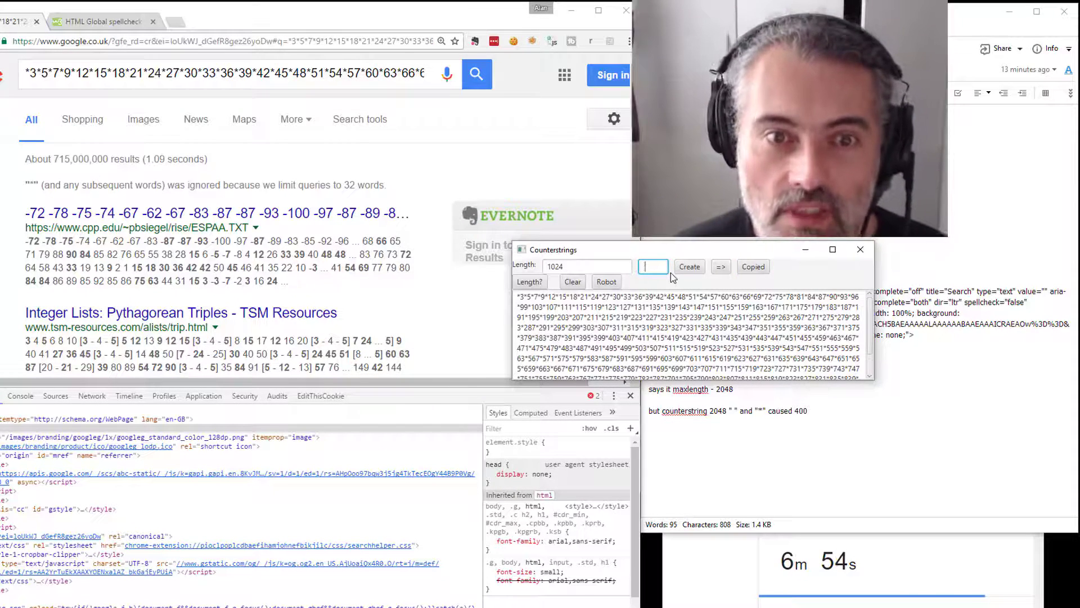
{"action": "left_click", "coordinate": [682, 266]}
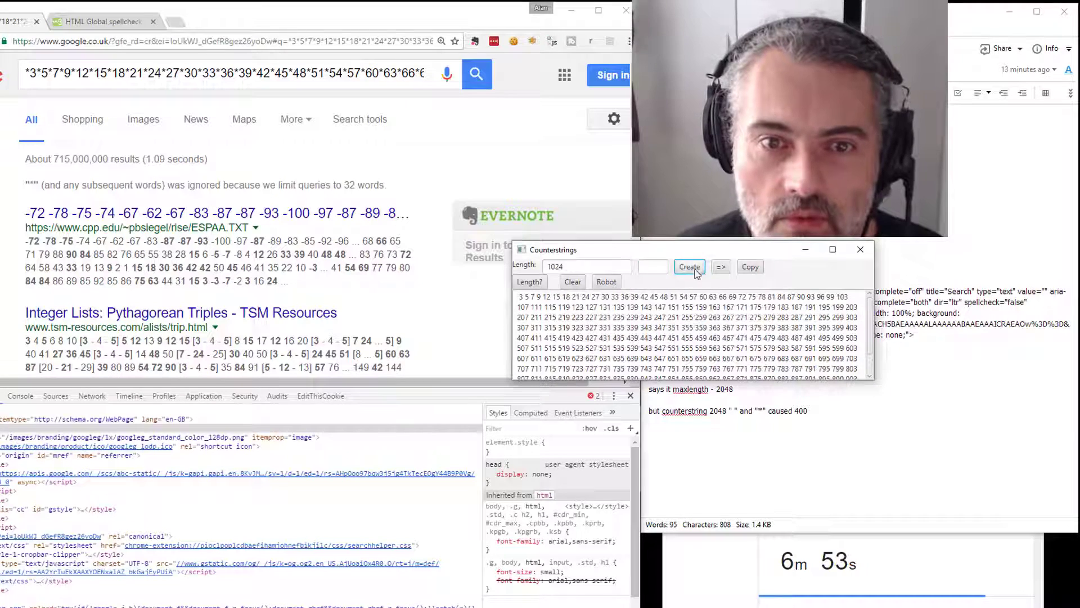
{"action": "left_click", "coordinate": [752, 267]}
{"action": "left_click", "coordinate": [206, 79]}
{"action": "key", "text": "ctrl+a"}
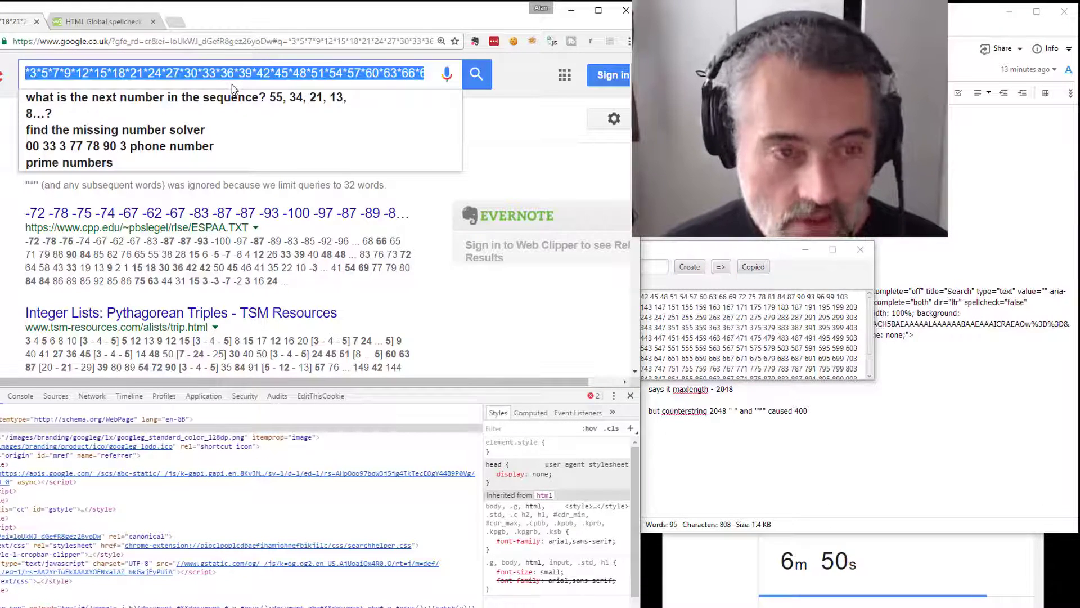
{"action": "key", "text": "ctrl+v"}
{"action": "key", "text": "Return"}
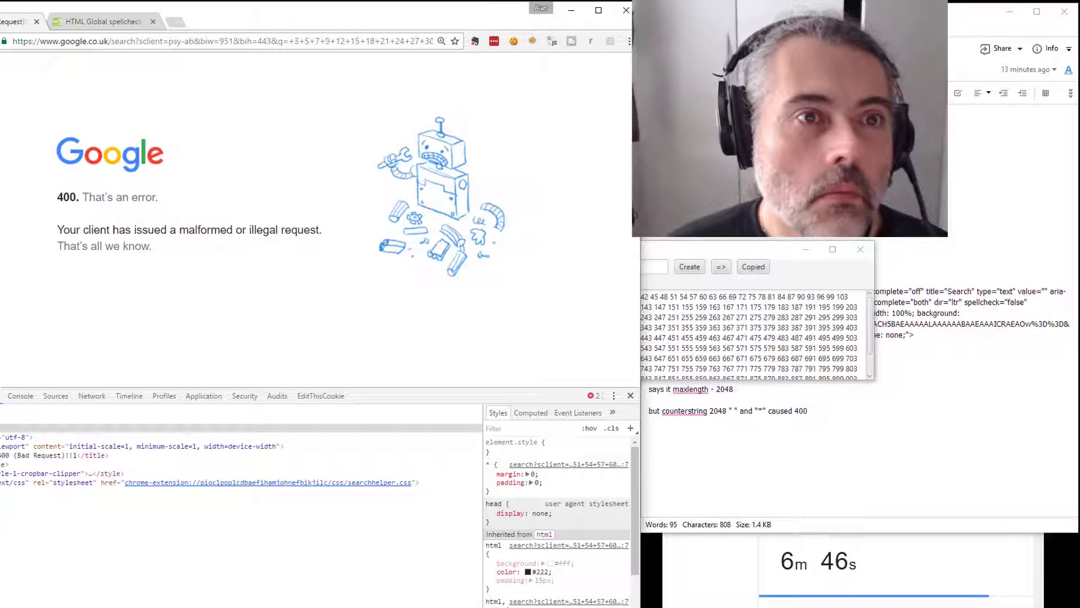
Step: Go back to the number-query results and show the page's network request log
{"action": "key", "text": "alt+Left"}
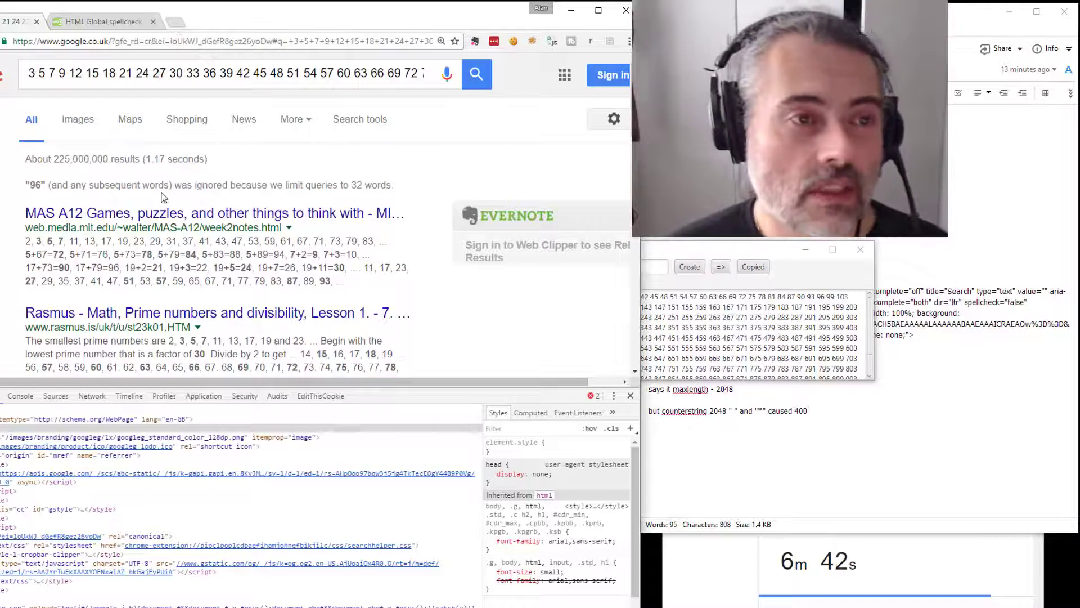
{"action": "left_click", "coordinate": [91, 396]}
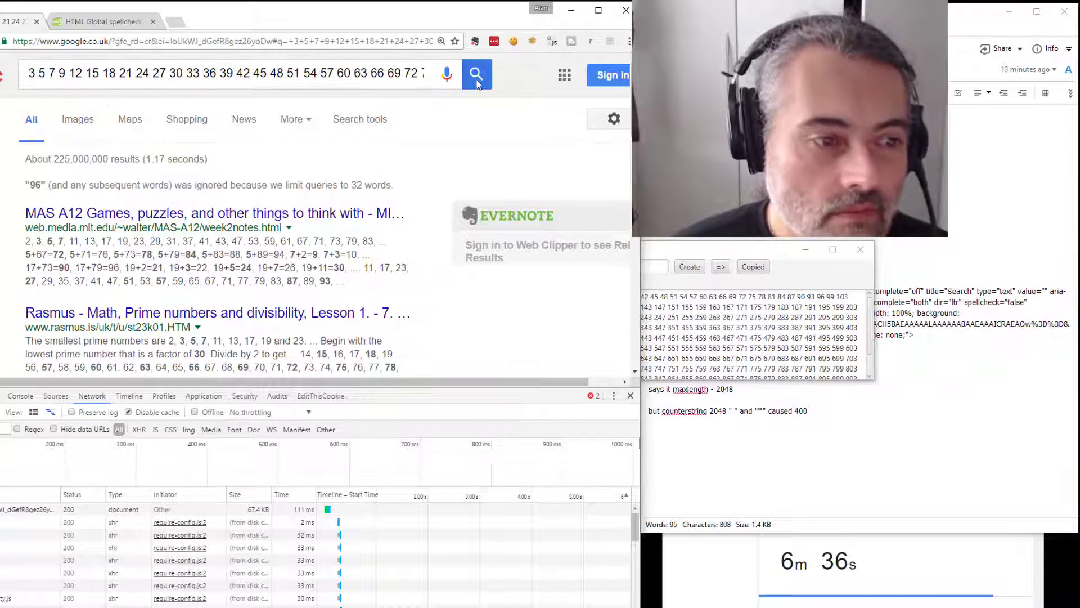
{"action": "scroll", "coordinate": [60, 561], "scroll_direction": "down", "scroll_amount": 10}
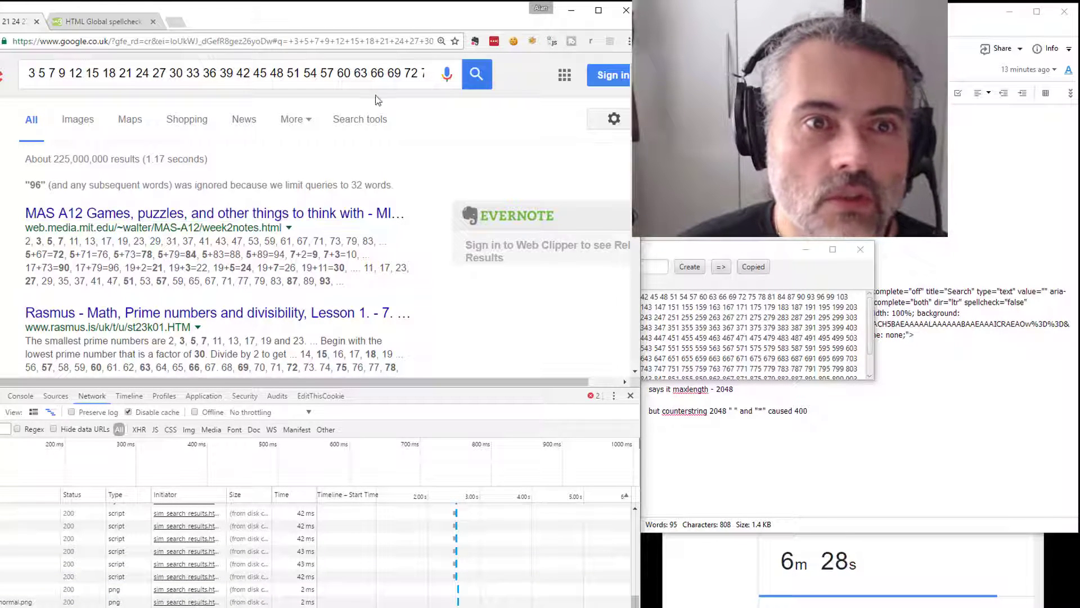
Step: Resubmit the space-separated number query and reload it from the address bar
{"action": "left_click", "coordinate": [378, 78]}
{"action": "key", "text": "End"}
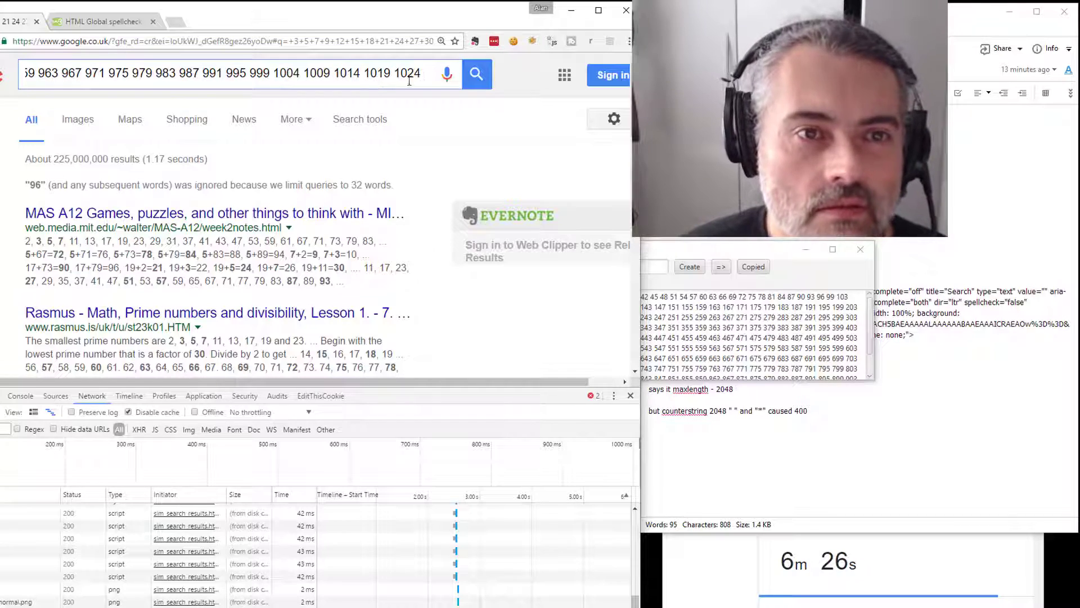
{"action": "left_click", "coordinate": [482, 71]}
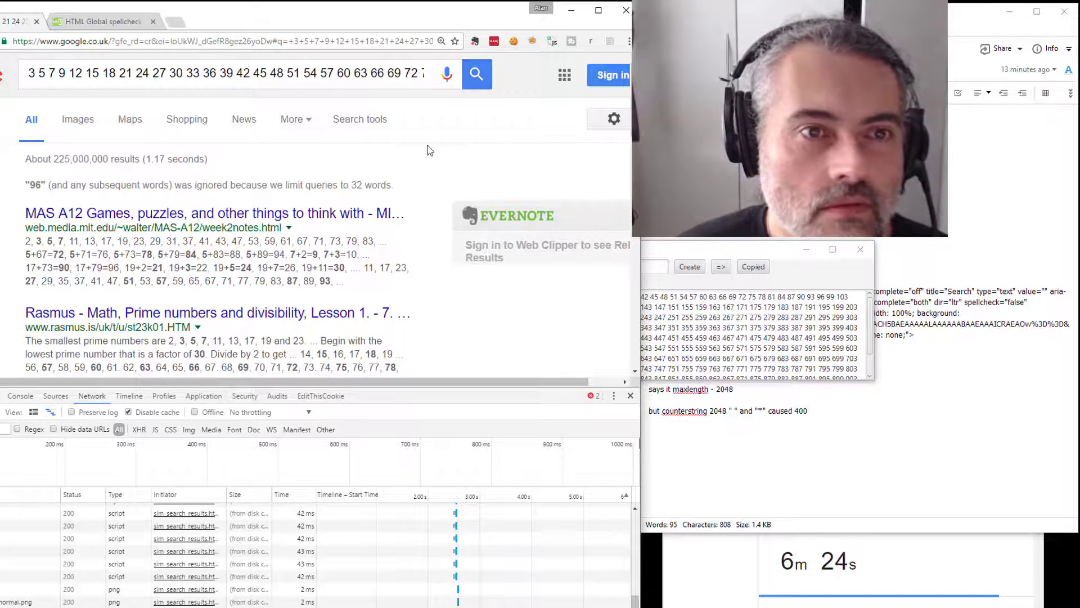
{"action": "scroll", "coordinate": [422, 186], "scroll_direction": "down", "scroll_amount": 5}
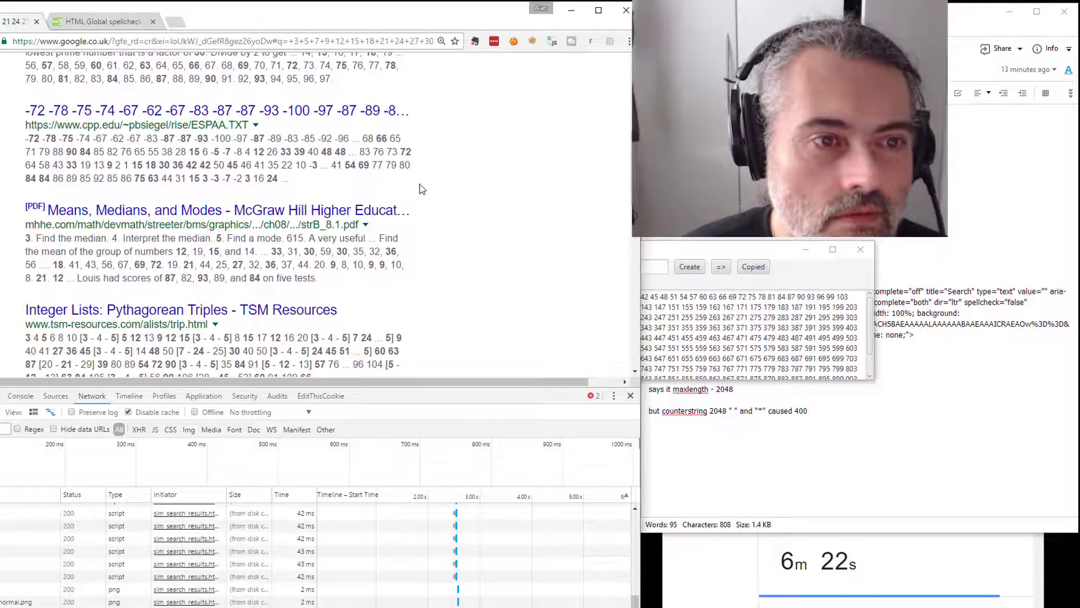
{"action": "scroll", "coordinate": [422, 189], "scroll_direction": "up", "scroll_amount": 3}
{"action": "scroll", "coordinate": [414, 181], "scroll_direction": "up", "scroll_amount": 2}
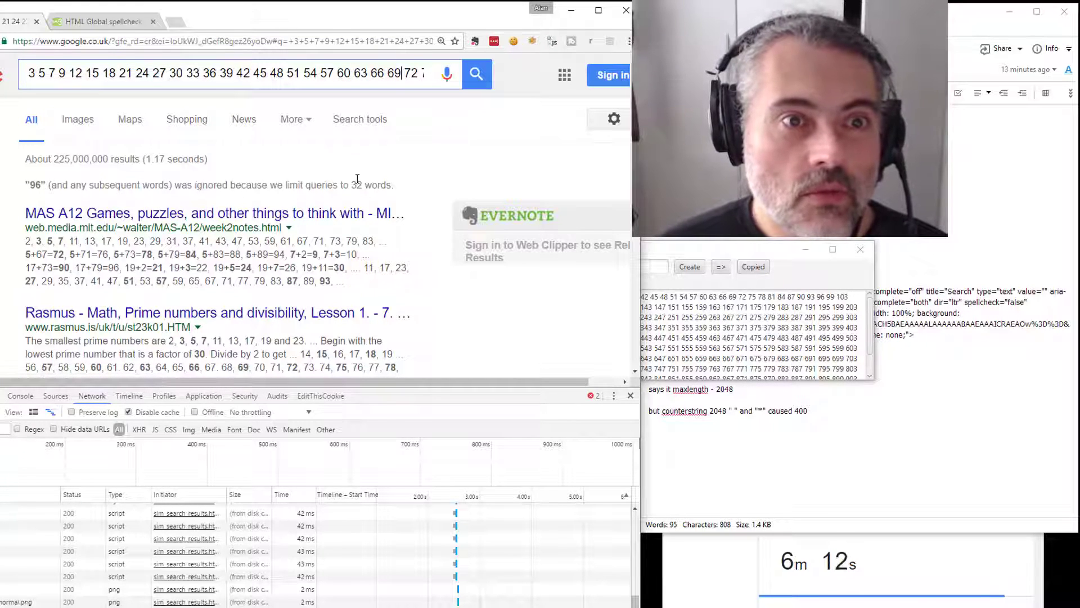
{"action": "left_click", "coordinate": [372, 45]}
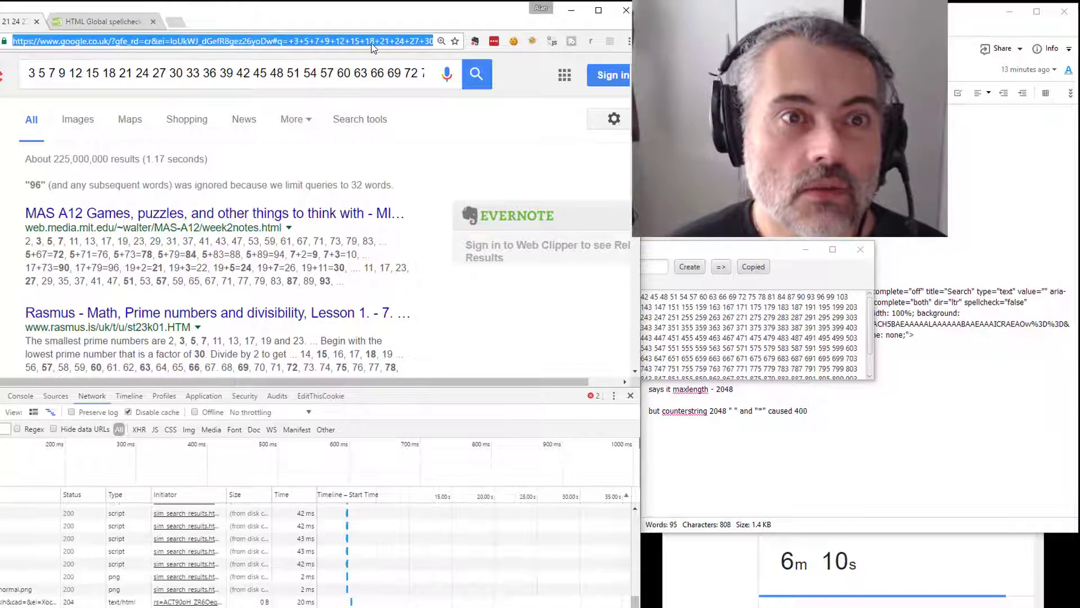
{"action": "key", "text": "End"}
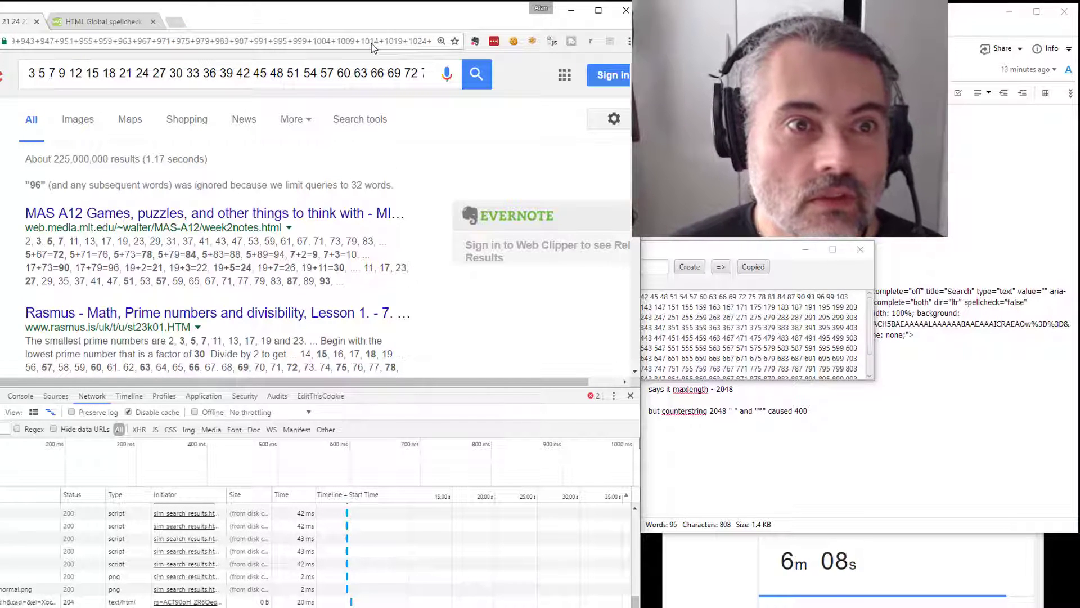
{"action": "key", "text": "Return"}
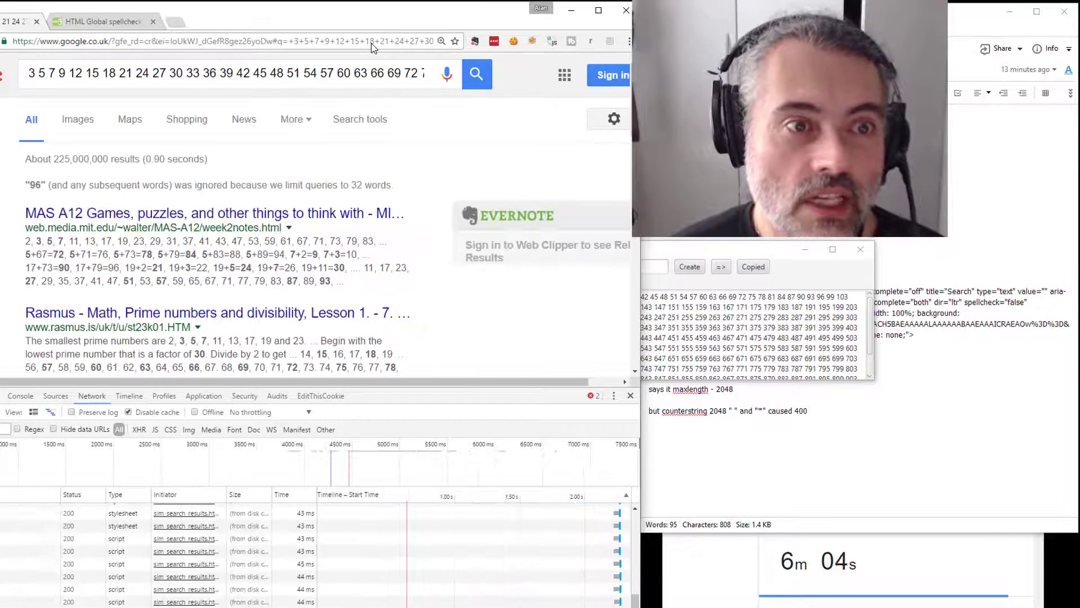
Step: Select the '7+' part of the search URL, then return to the query's end
{"action": "left_click", "coordinate": [612, 251]}
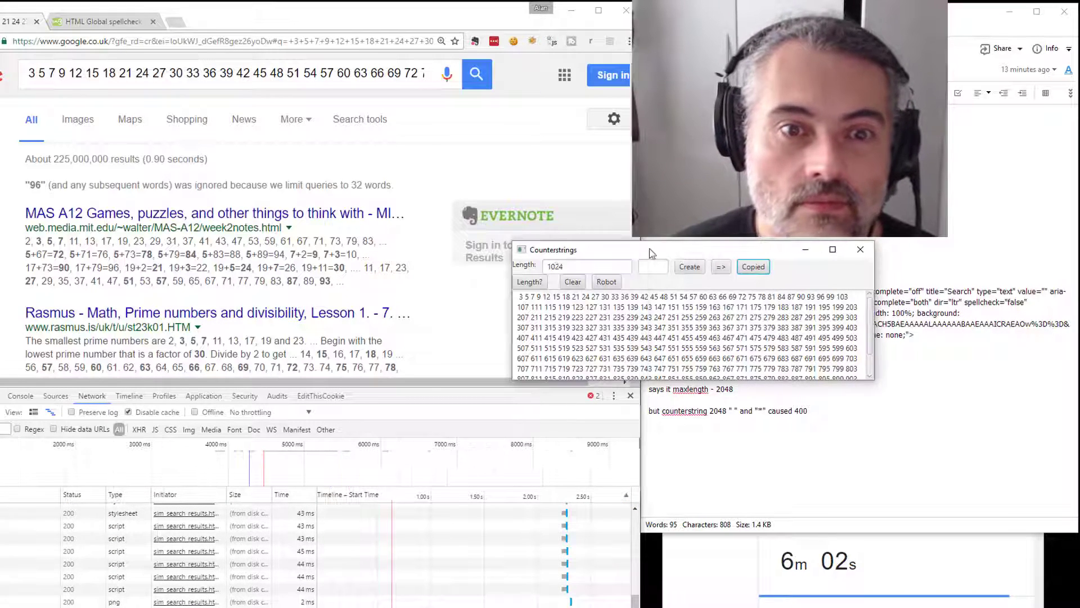
{"action": "left_click", "coordinate": [325, 41]}
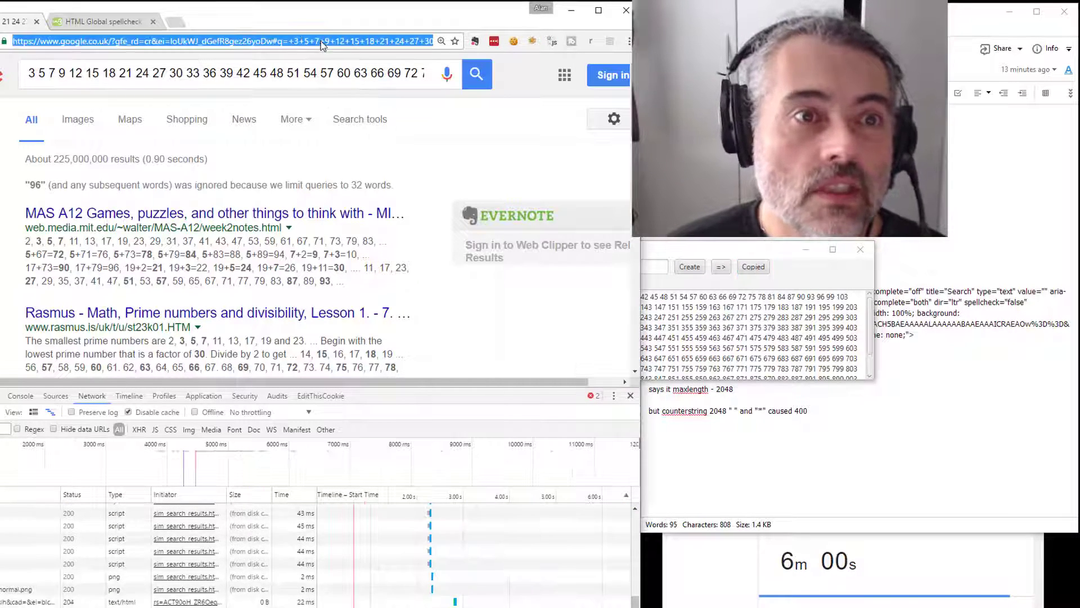
{"action": "left_click", "coordinate": [325, 41]}
{"action": "left_click_drag", "start_coordinate": [324, 42], "coordinate": [317, 43]}
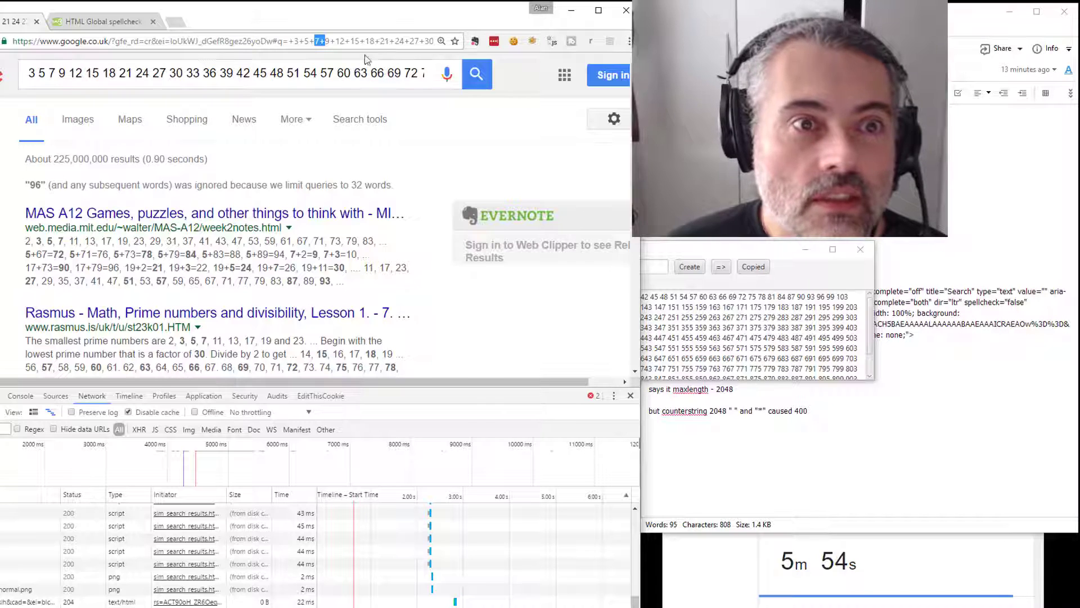
{"action": "left_click", "coordinate": [375, 87]}
{"action": "key", "text": "End"}
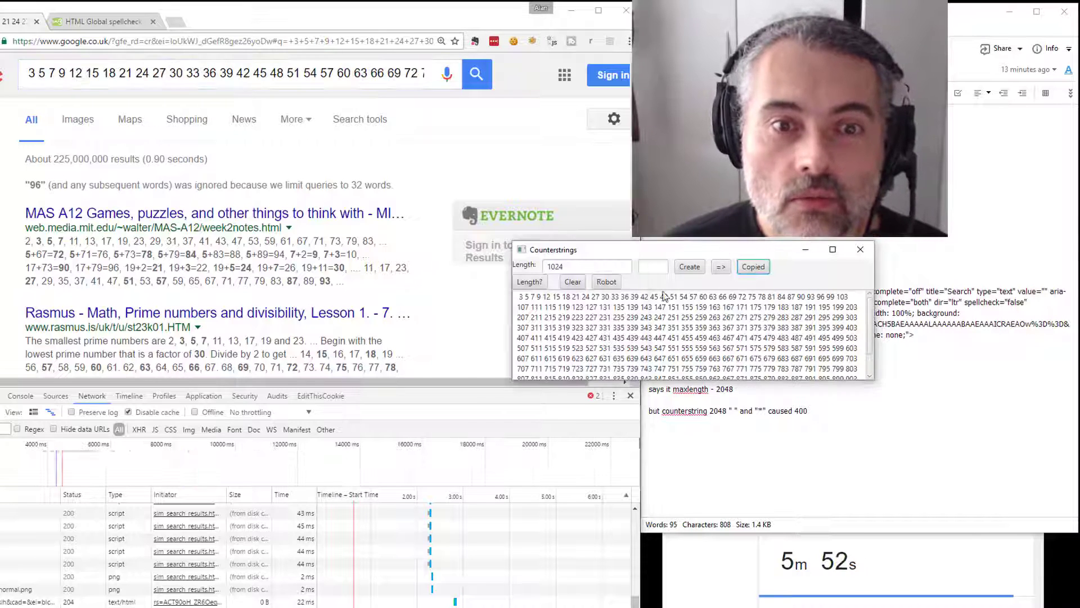
Step: List lengths 2048, 1024, 512 and 1536 in the note and copy 1536
{"action": "left_click", "coordinate": [813, 478]}
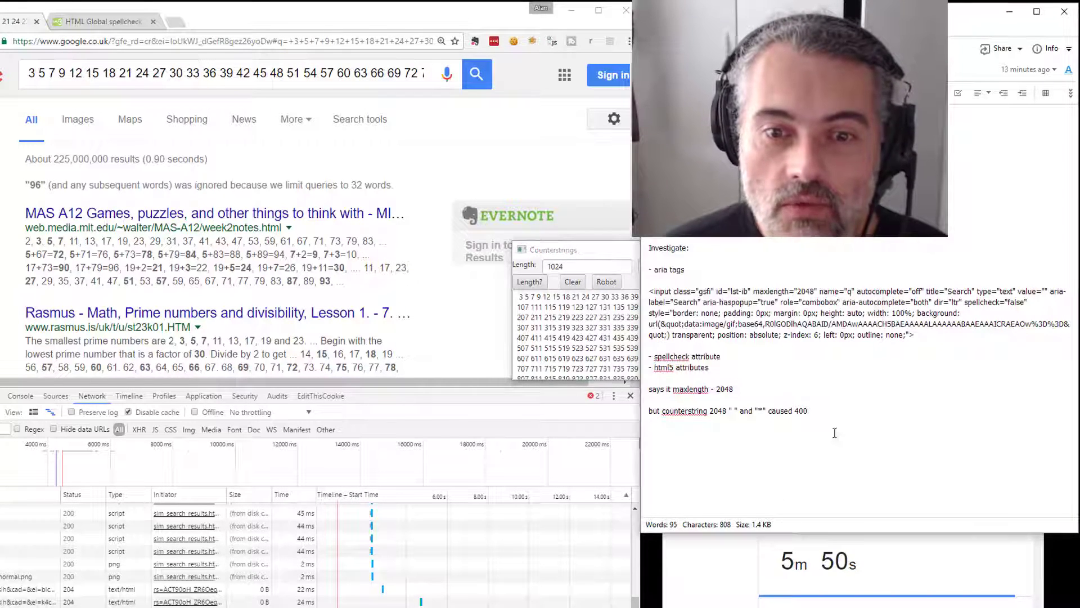
{"action": "key", "text": "Return"}
{"action": "type", "text": "2048 "}
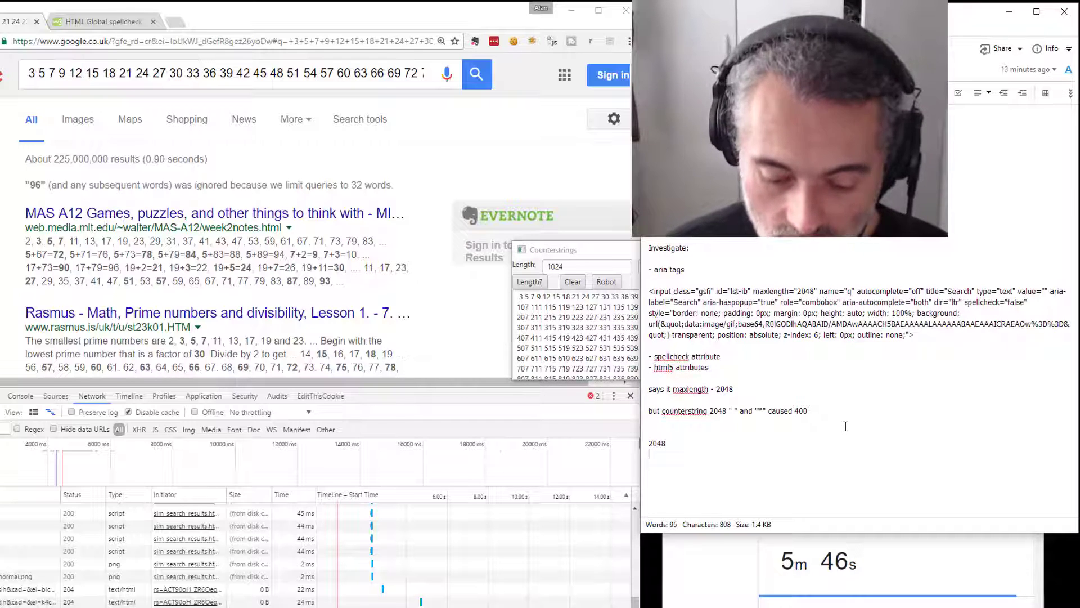
{"action": "type", "text": "1024"}
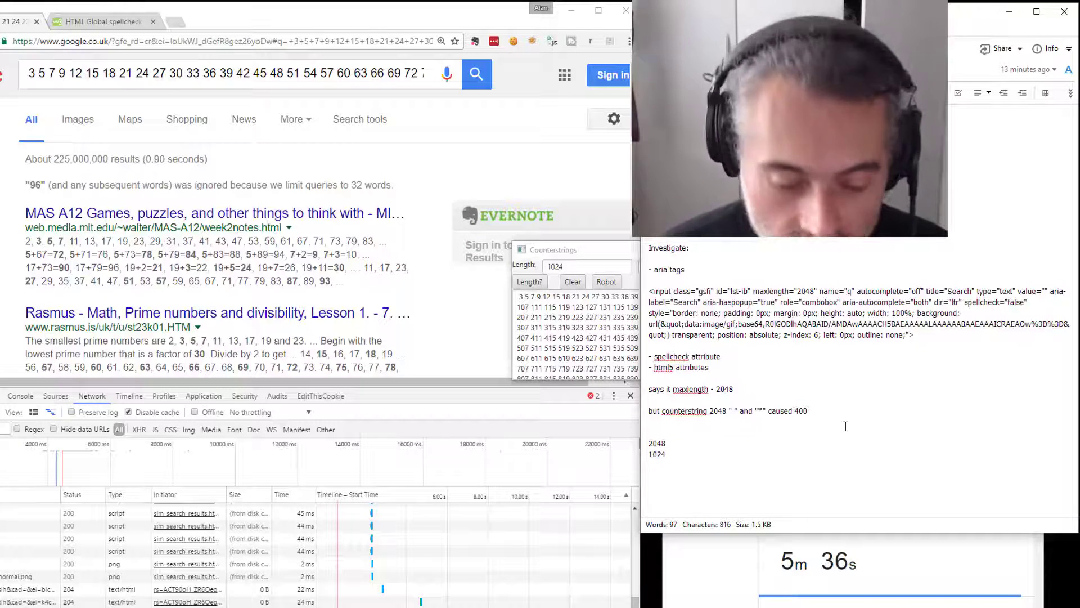
{"action": "type", "text": "512"}
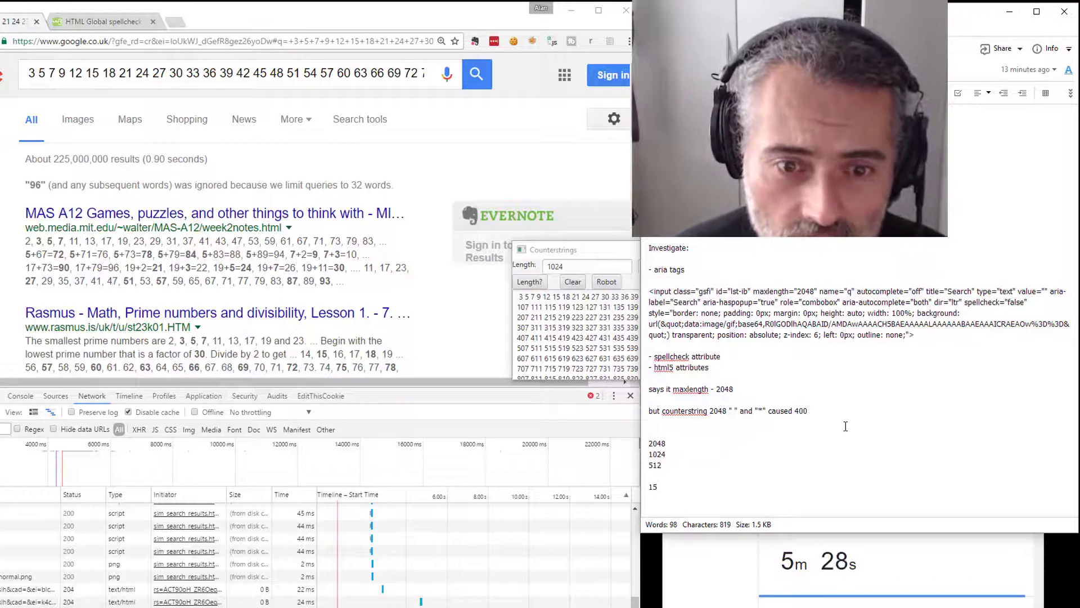
{"action": "type", "text": "36"}
{"action": "key", "text": "shift+Home"}
{"action": "key", "text": "ctrl+c"}
Step: Generate a 1536-character counterstring and paste it over Google's search query
{"action": "key", "text": "alt+Tab"}
{"action": "key", "text": "ctrl+a"}
{"action": "key", "text": "ctrl+v"}
{"action": "left_click", "coordinate": [690, 267]}
{"action": "left_click", "coordinate": [750, 267]}
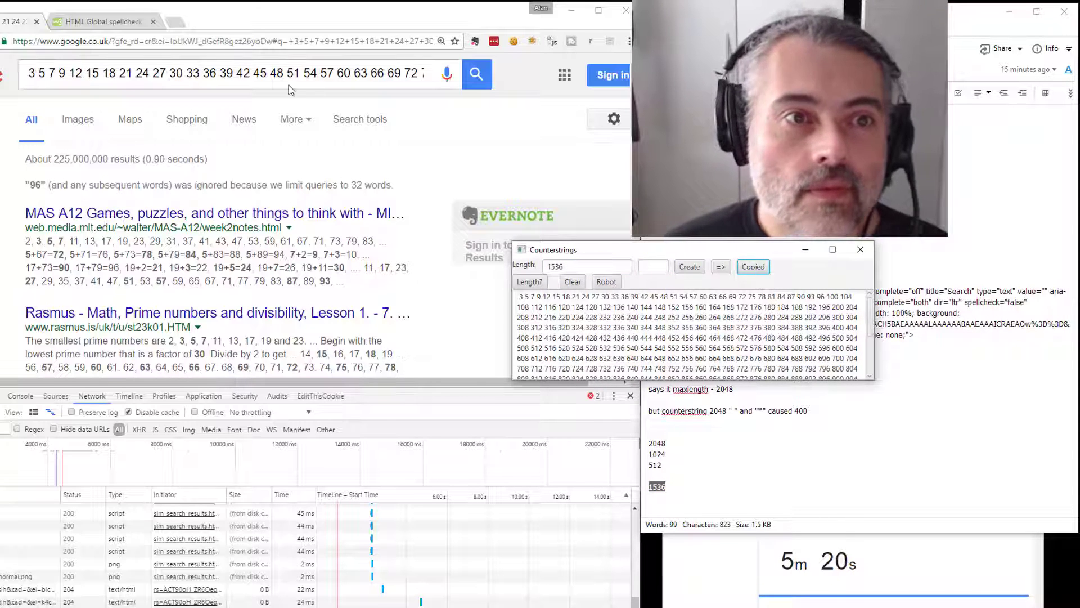
{"action": "left_click", "coordinate": [292, 77]}
{"action": "key", "text": "ctrl+a"}
{"action": "key", "text": "ctrl+v"}
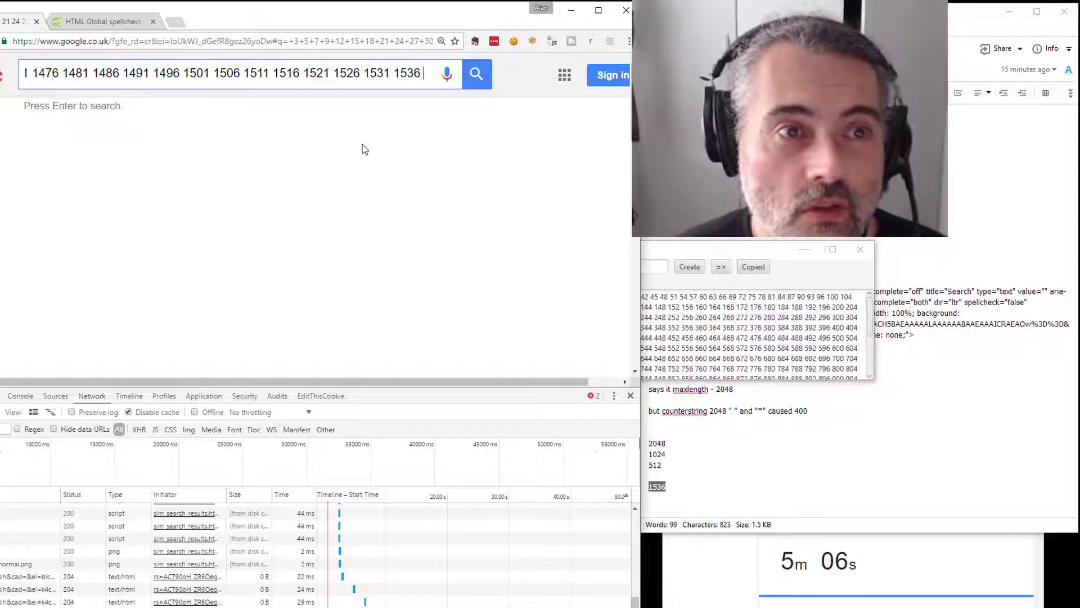
Step: Search the 1536-character counterstring, getting the 400 error, and launch Fiddler Web Debugger
{"action": "key", "text": "Return"}
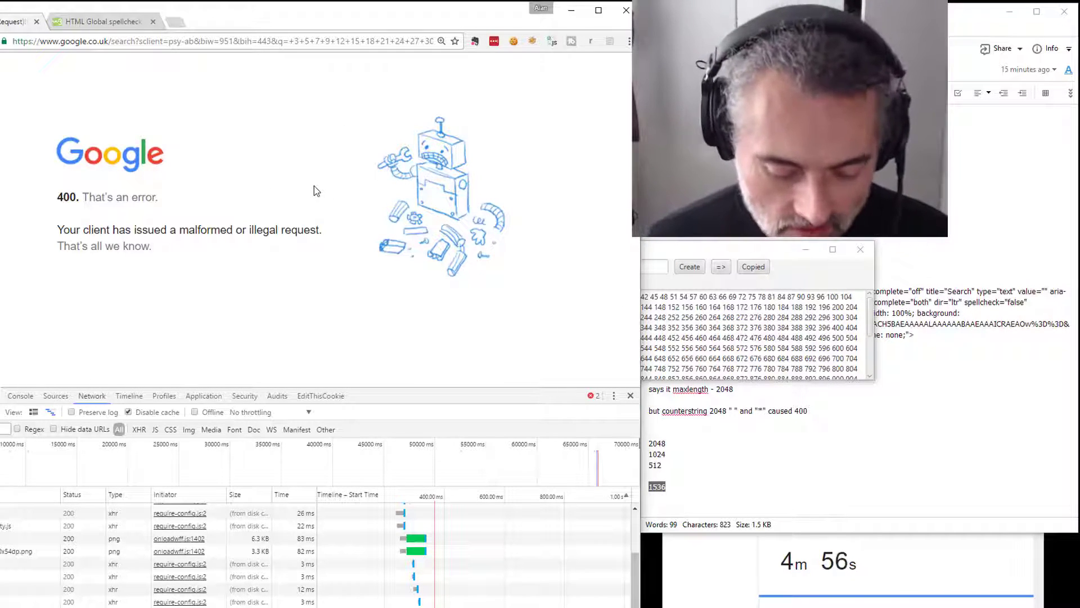
{"action": "key", "text": "super"}
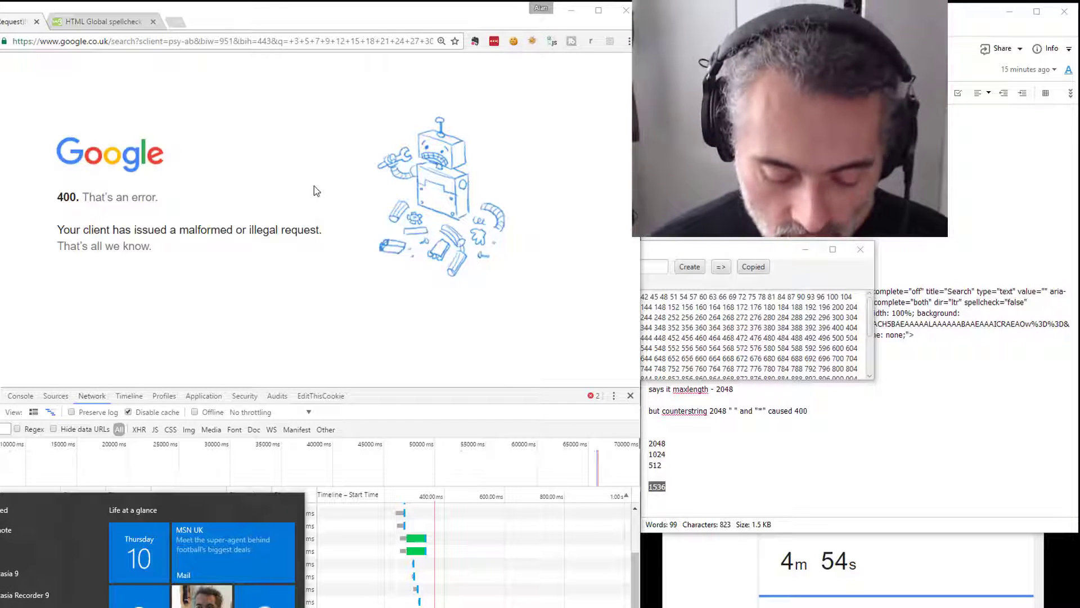
{"action": "key", "text": "Escape"}
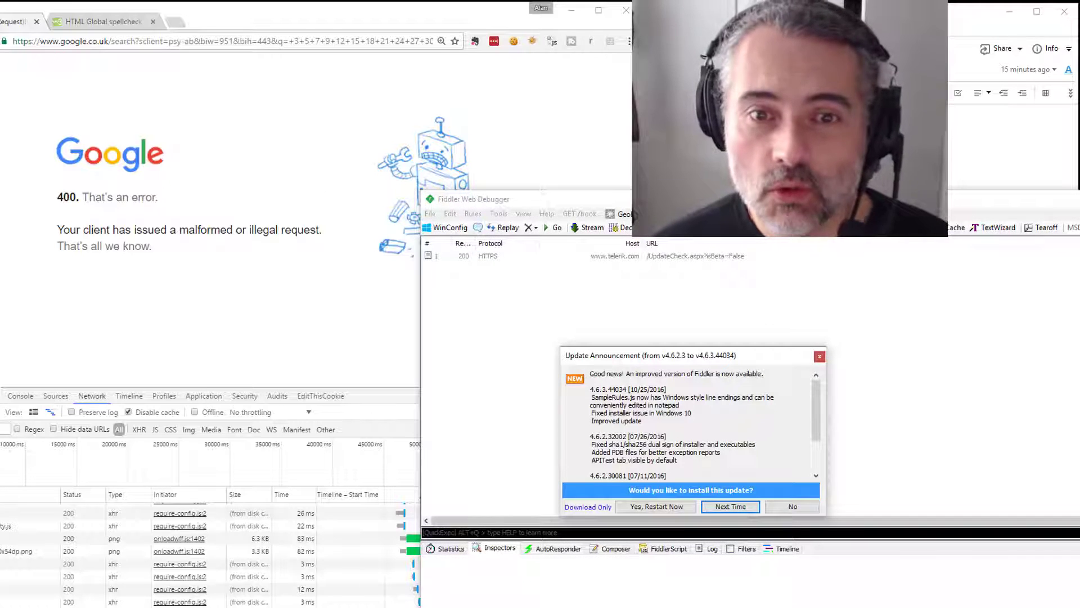
Step: Decline Fiddler's update, reload the search in Chrome, and view the /search?q= request's full GET line
{"action": "left_click", "coordinate": [770, 513]}
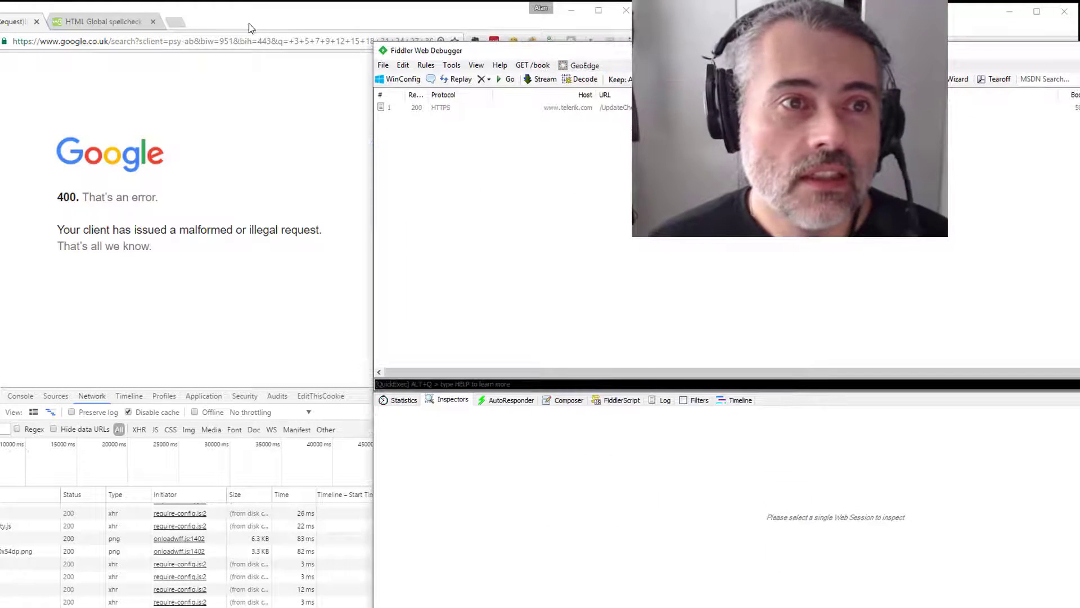
{"action": "key", "text": "alt+Tab"}
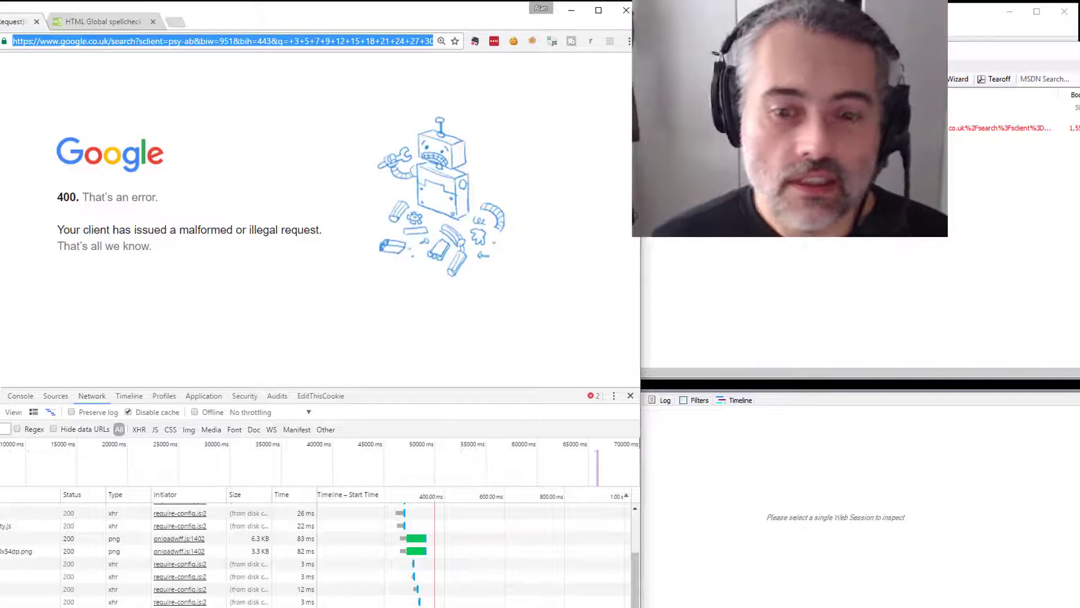
{"action": "key", "text": "Return"}
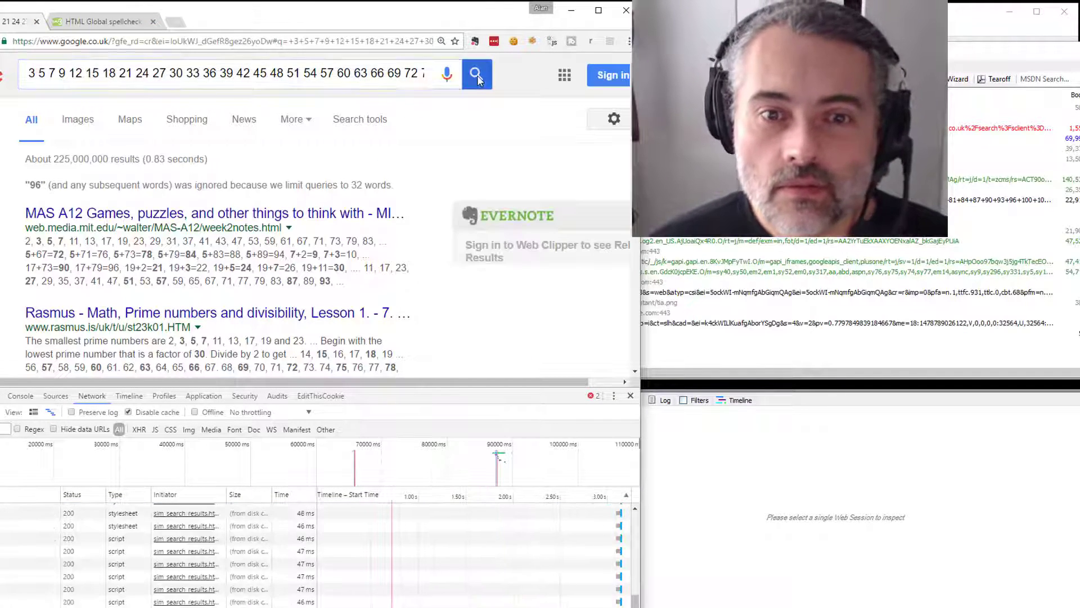
{"action": "left_click", "coordinate": [998, 200]}
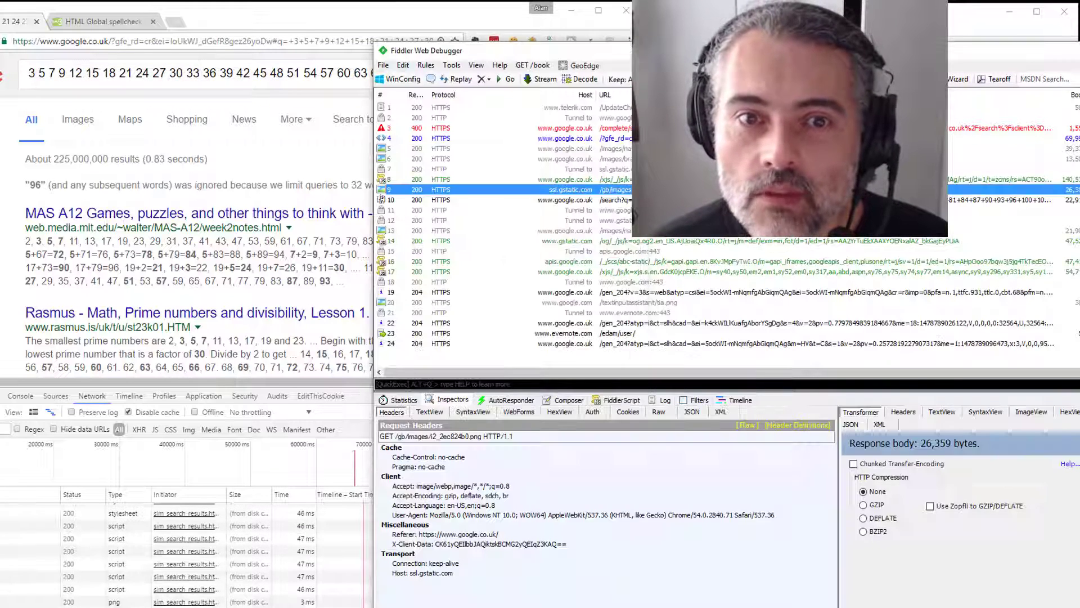
{"action": "left_click", "coordinate": [712, 437]}
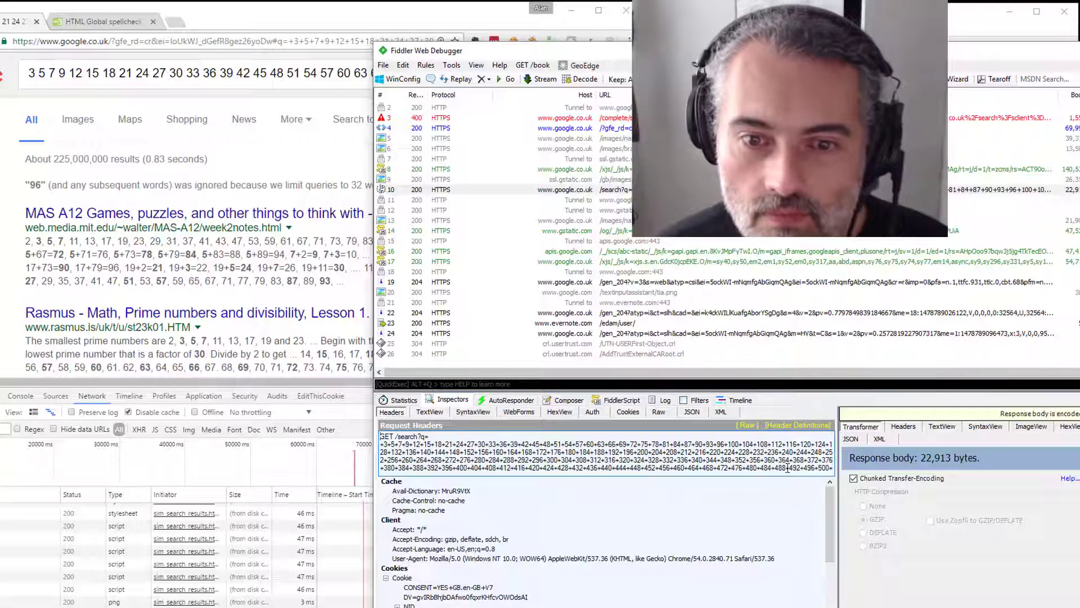
{"action": "key", "text": "ctrl+End"}
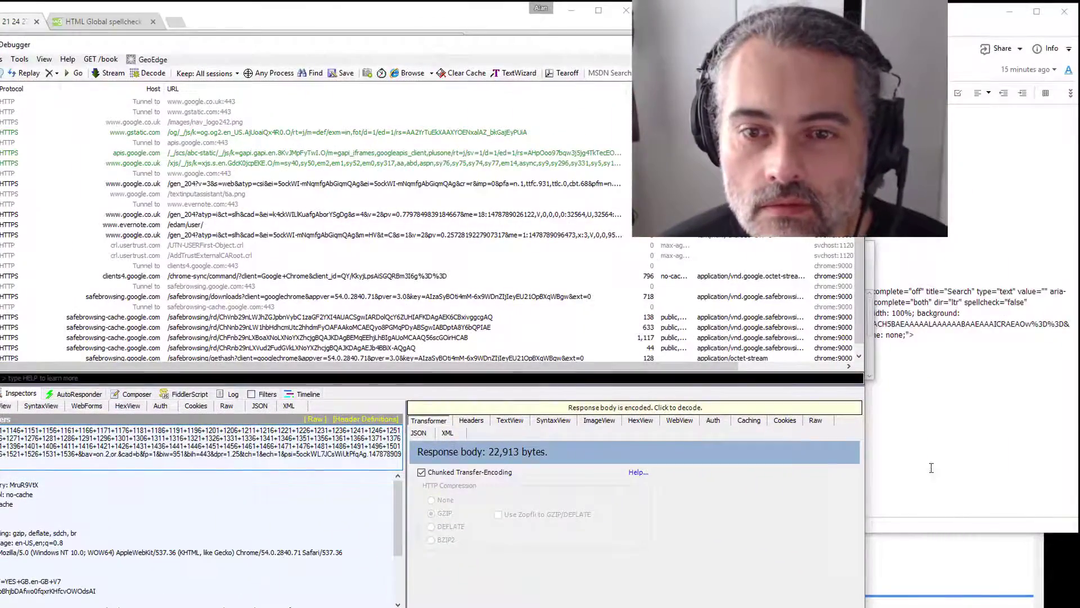
Step: Check the end of the search query in Chrome, then bring Fiddler back into view
{"action": "left_click", "coordinate": [725, 483]}
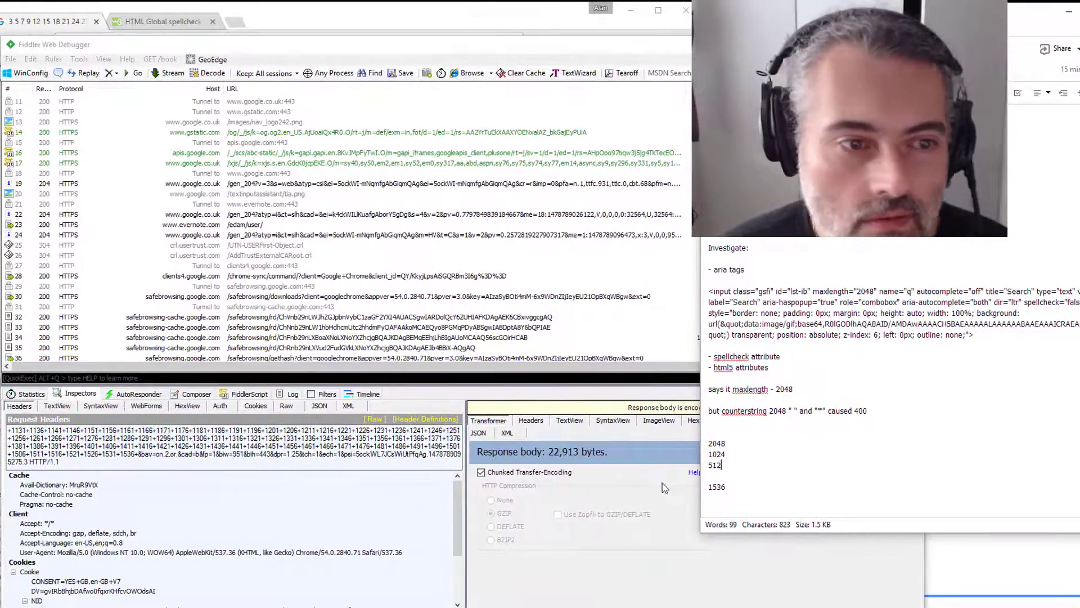
{"action": "key", "text": "alt+Tab"}
{"action": "left_click_drag", "start_coordinate": [715, 46], "coordinate": [394, 23]}
{"action": "left_click", "coordinate": [534, 93]}
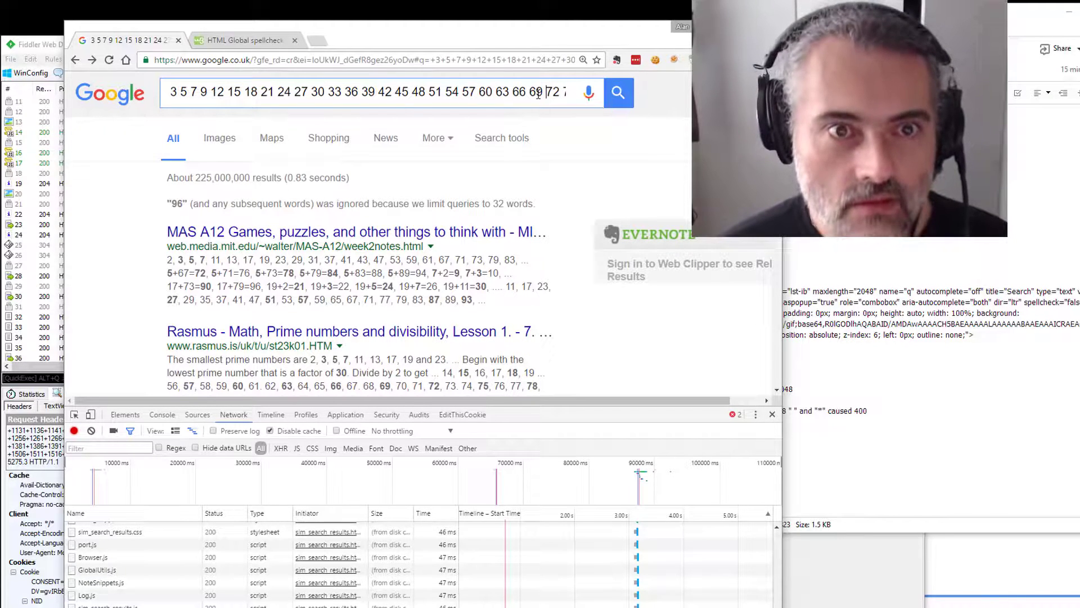
{"action": "key", "text": "End"}
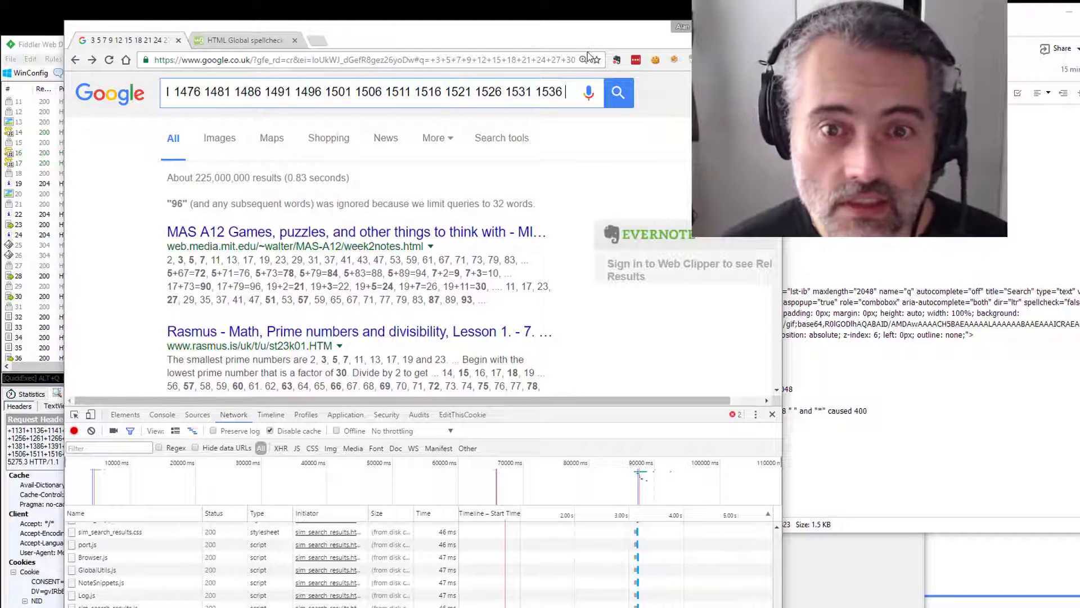
{"action": "left_click_drag", "start_coordinate": [445, 42], "coordinate": [706, 50]}
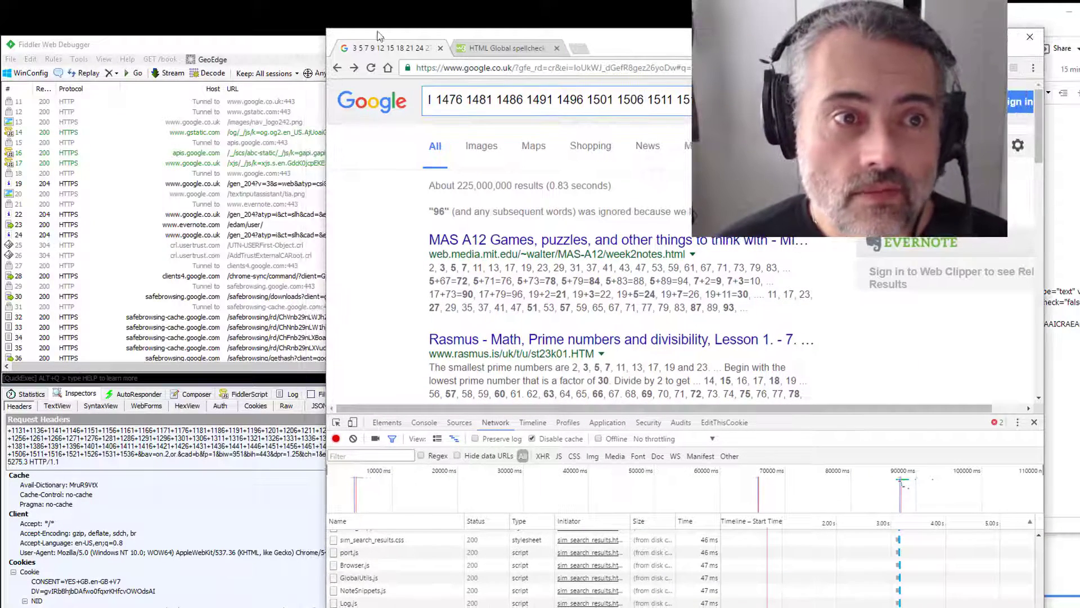
{"action": "left_click", "coordinate": [287, 54]}
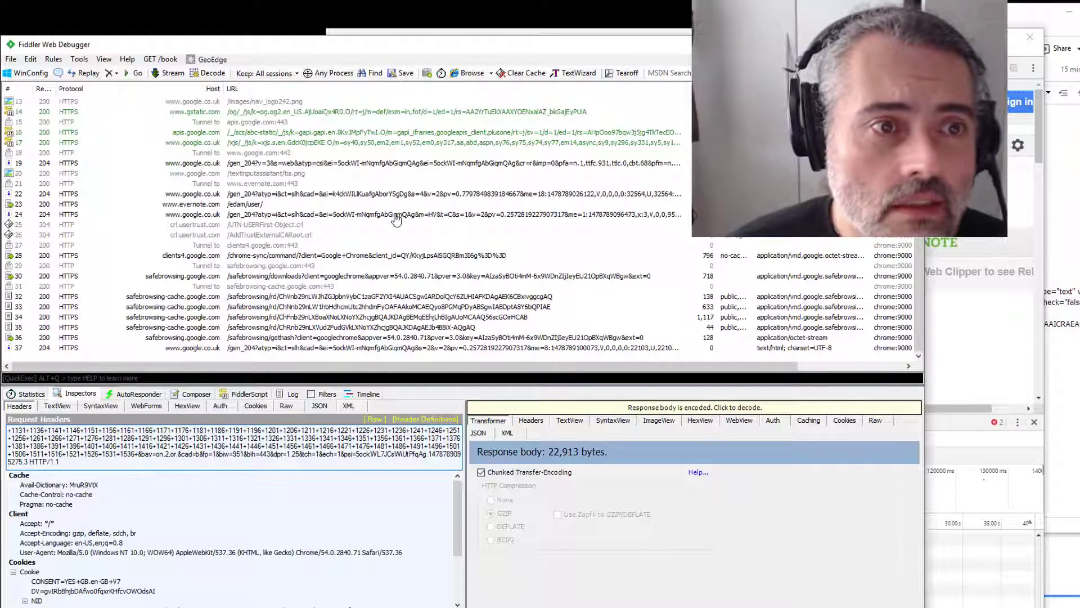
Step: Mark the /search?q= session with a colour and expand its full GET request line
{"action": "scroll", "coordinate": [367, 270], "scroll_direction": "up", "scroll_amount": 4}
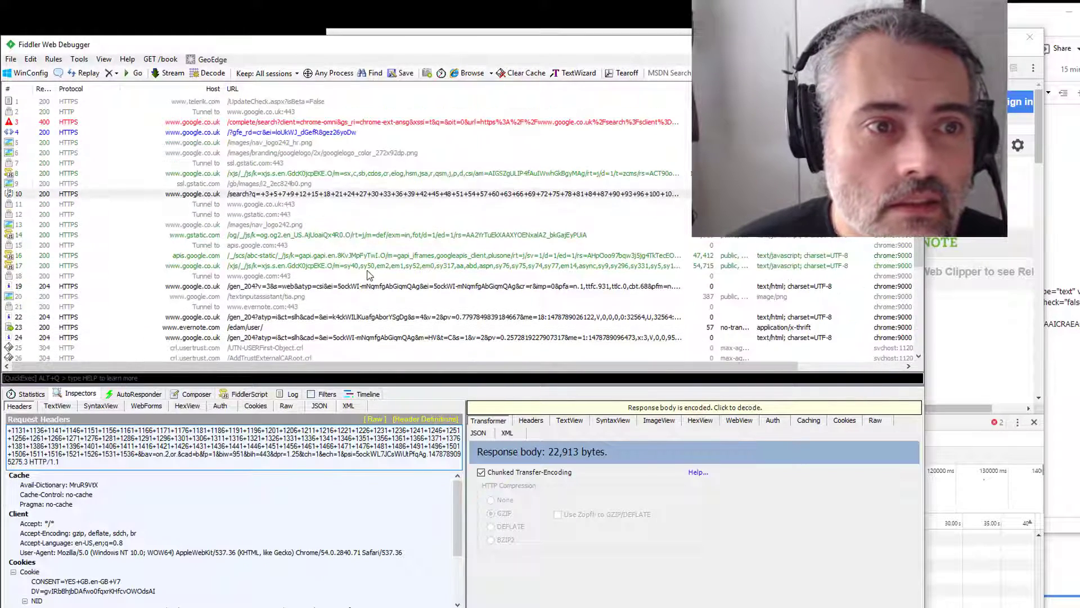
{"action": "left_click", "coordinate": [339, 193]}
{"action": "right_click", "coordinate": [340, 194]}
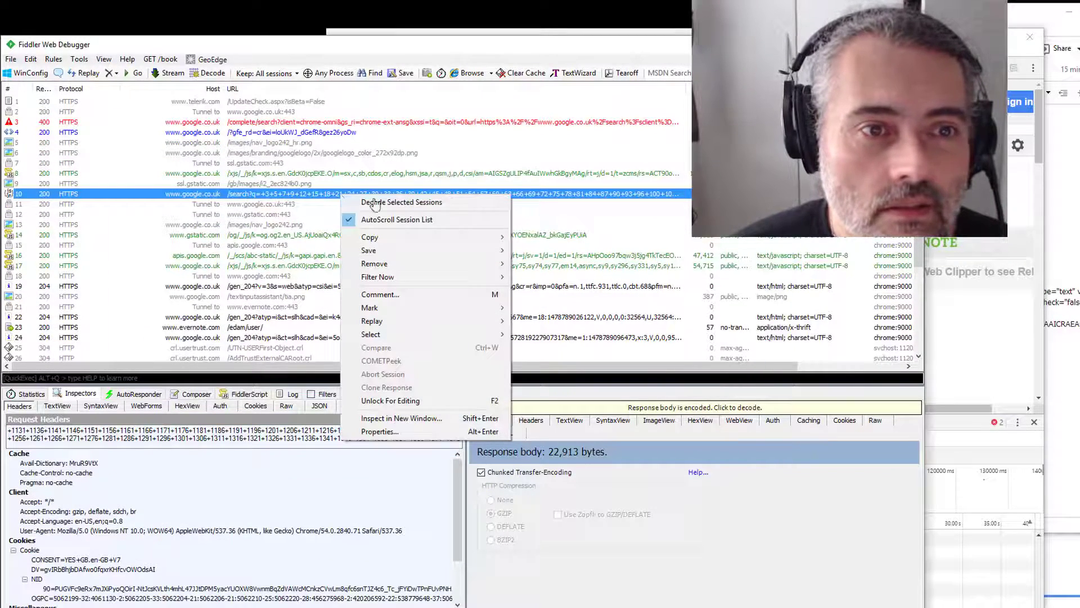
{"action": "mouse_move", "coordinate": [423, 311]}
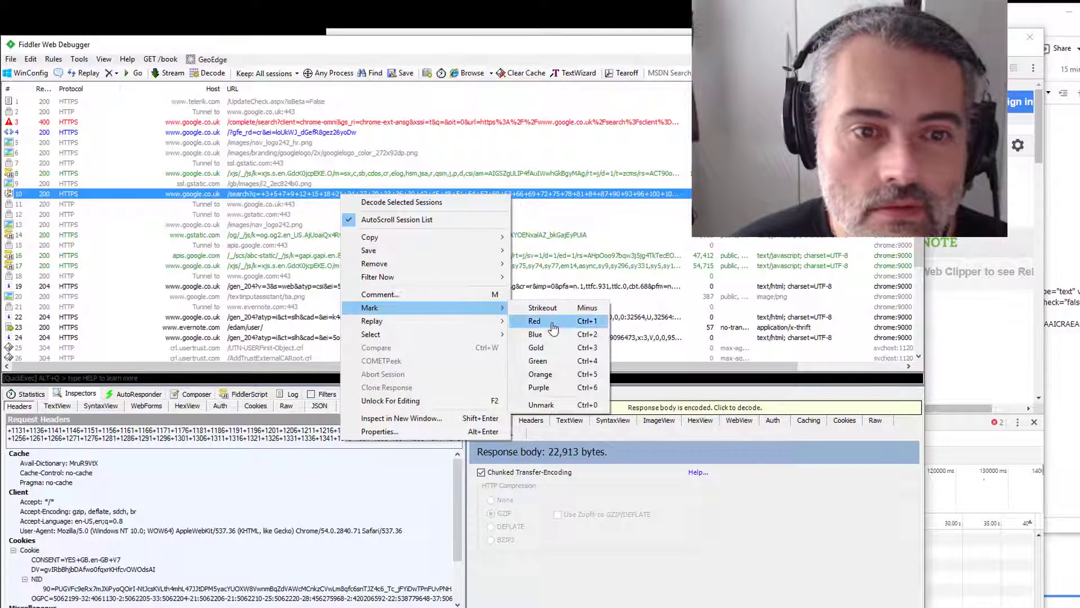
{"action": "left_click", "coordinate": [542, 362]}
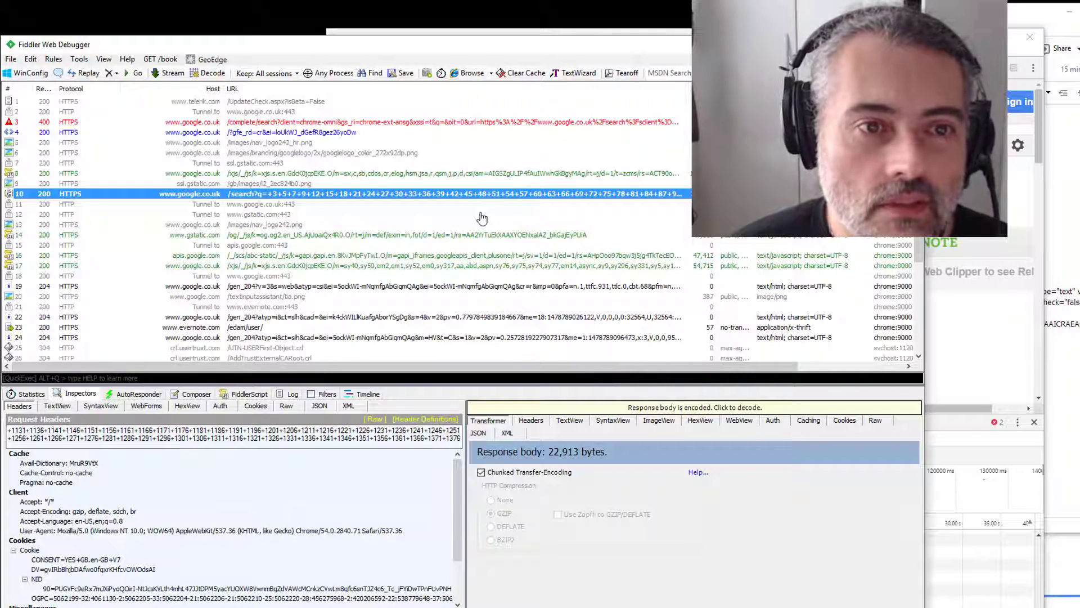
{"action": "left_click", "coordinate": [438, 208]}
{"action": "left_click", "coordinate": [422, 195]}
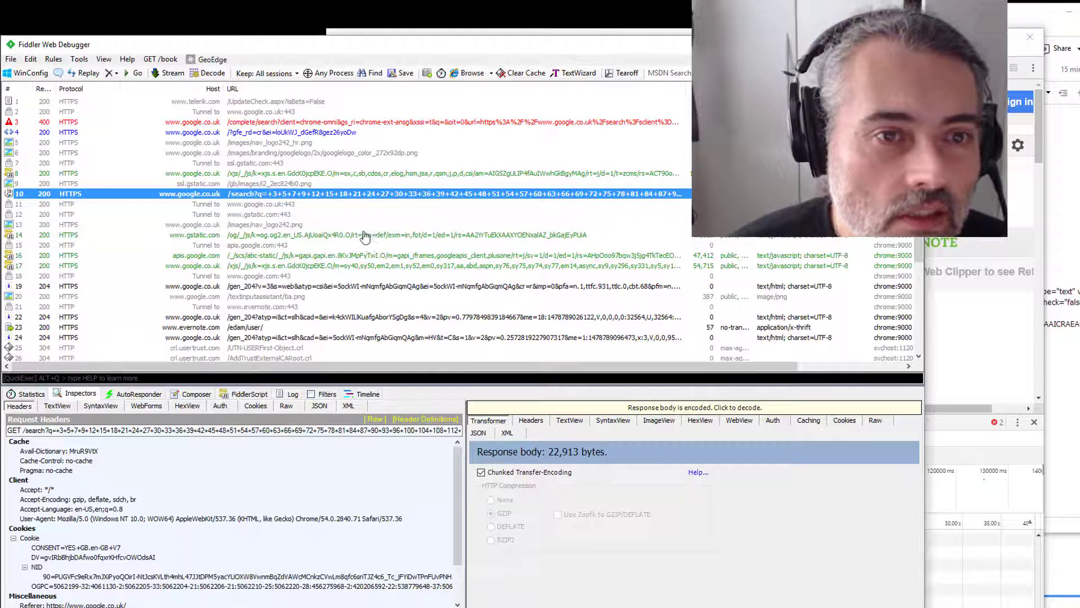
{"action": "left_click", "coordinate": [353, 431]}
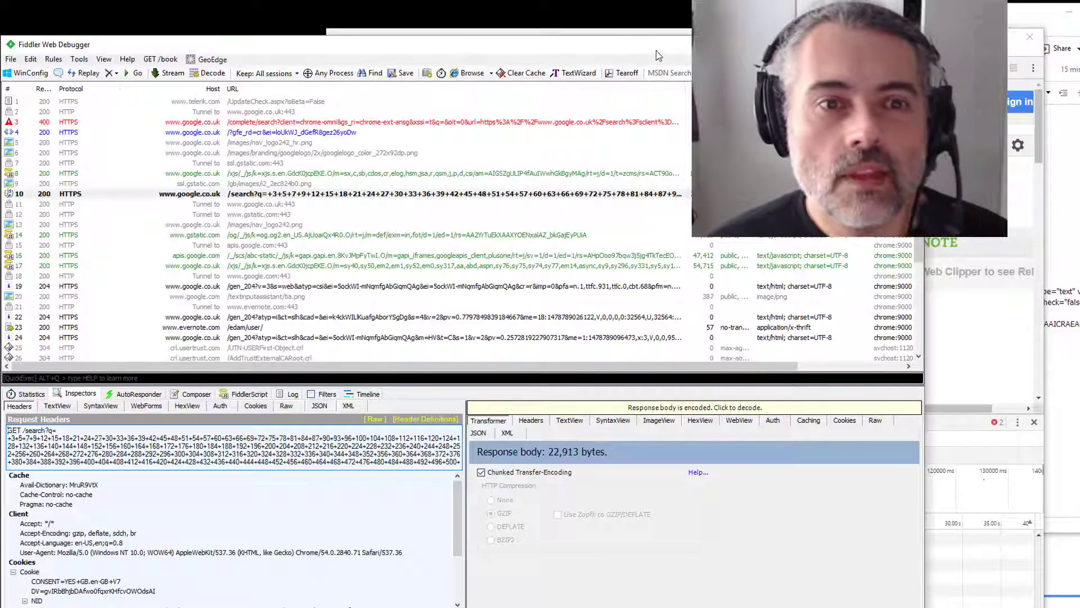
{"action": "scroll", "coordinate": [542, 215], "scroll_direction": "down", "scroll_amount": 4}
{"action": "left_click", "coordinate": [542, 32]}
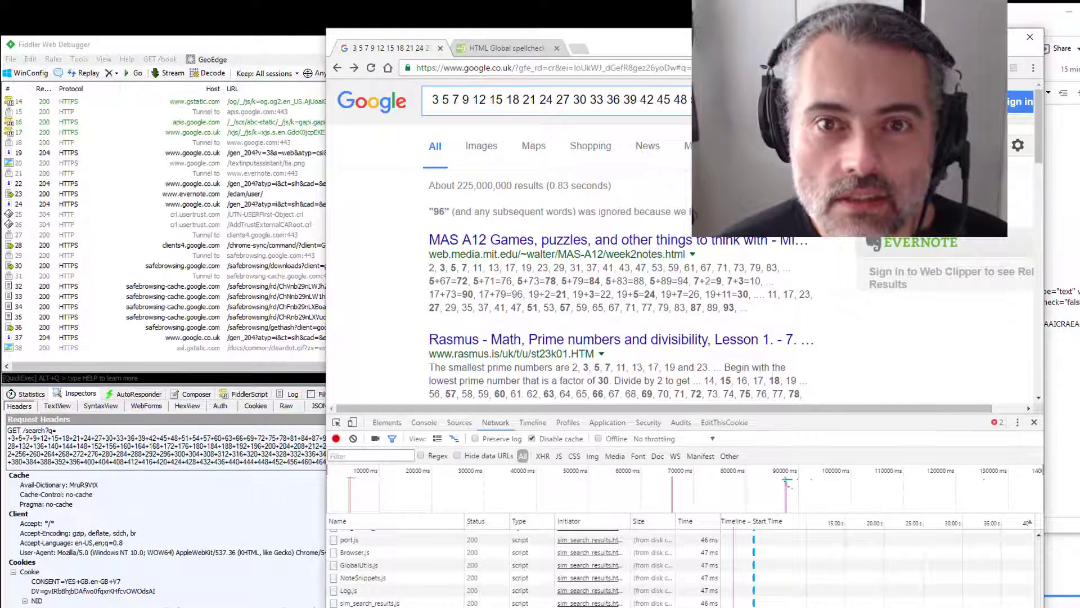
{"action": "key", "text": "Return"}
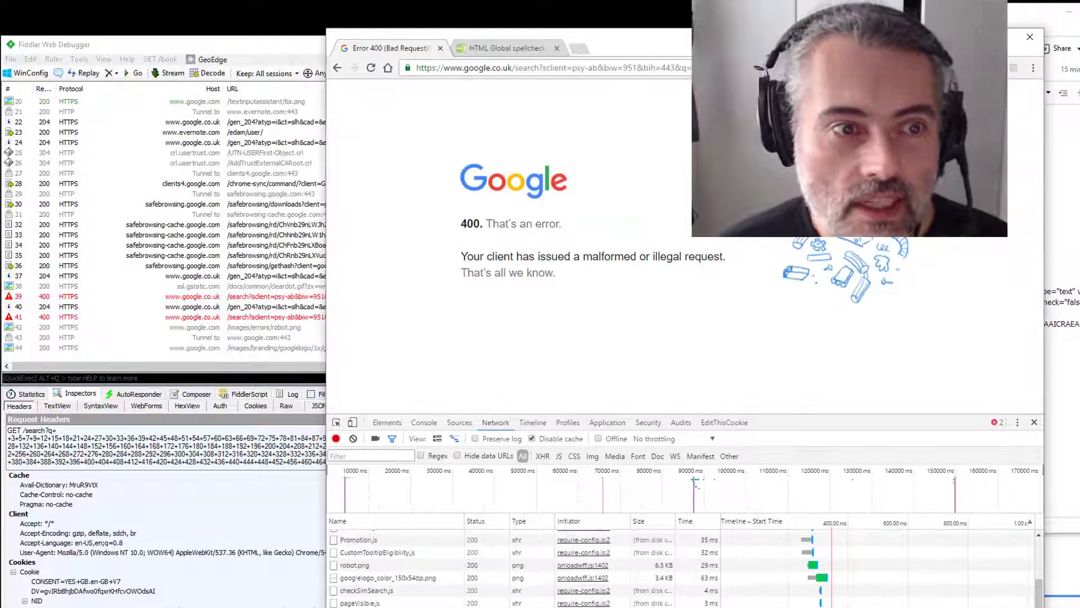
{"action": "left_click", "coordinate": [273, 50]}
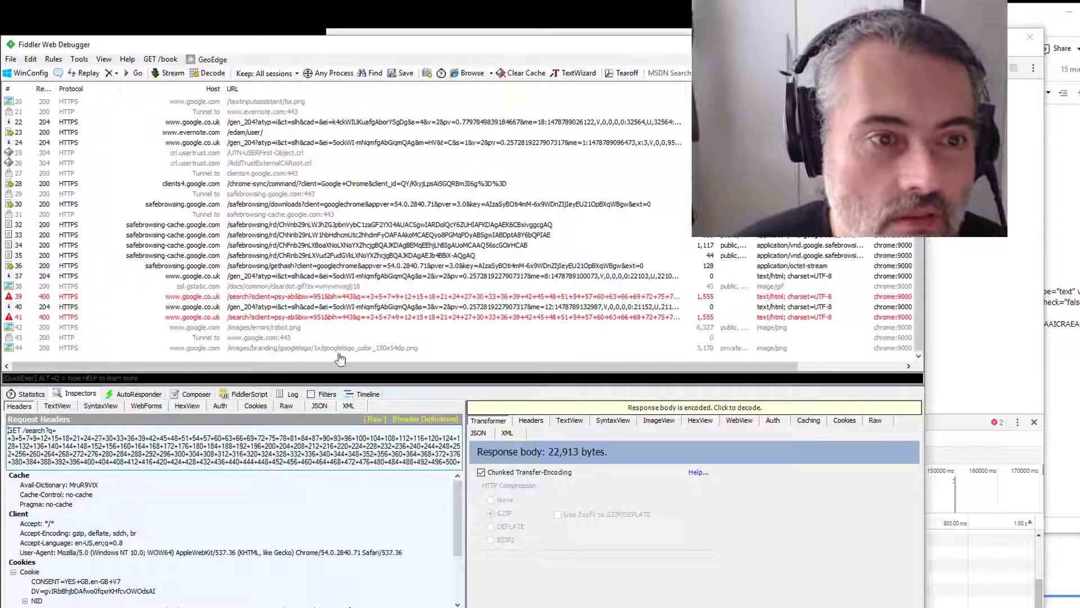
{"action": "left_click", "coordinate": [280, 298]}
{"action": "left_click", "coordinate": [286, 318]}
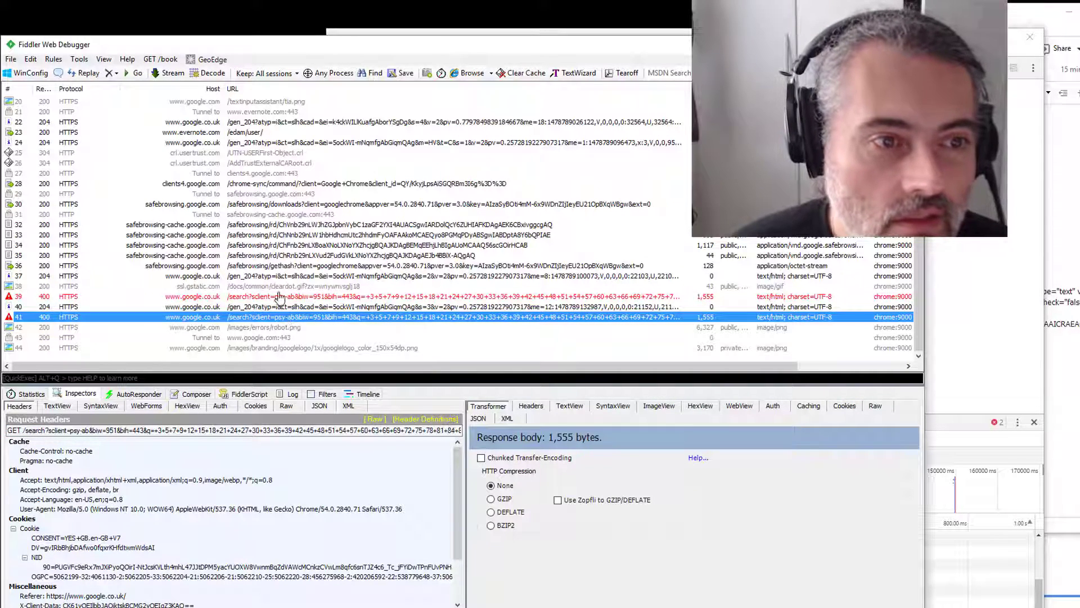
{"action": "left_click", "coordinate": [280, 297]}
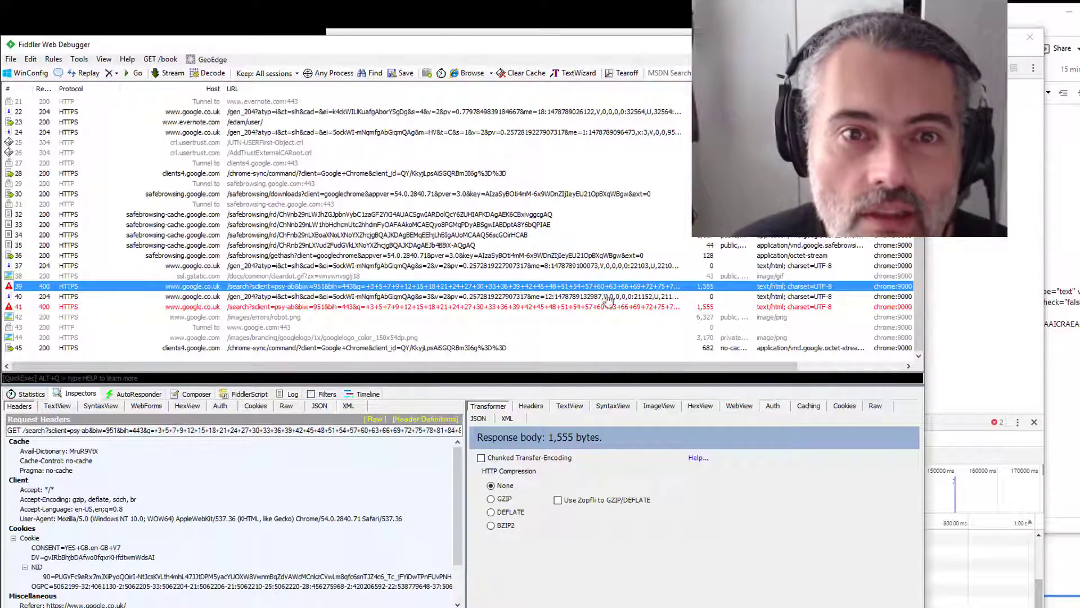
{"action": "scroll", "coordinate": [442, 271], "scroll_direction": "up", "scroll_amount": 1}
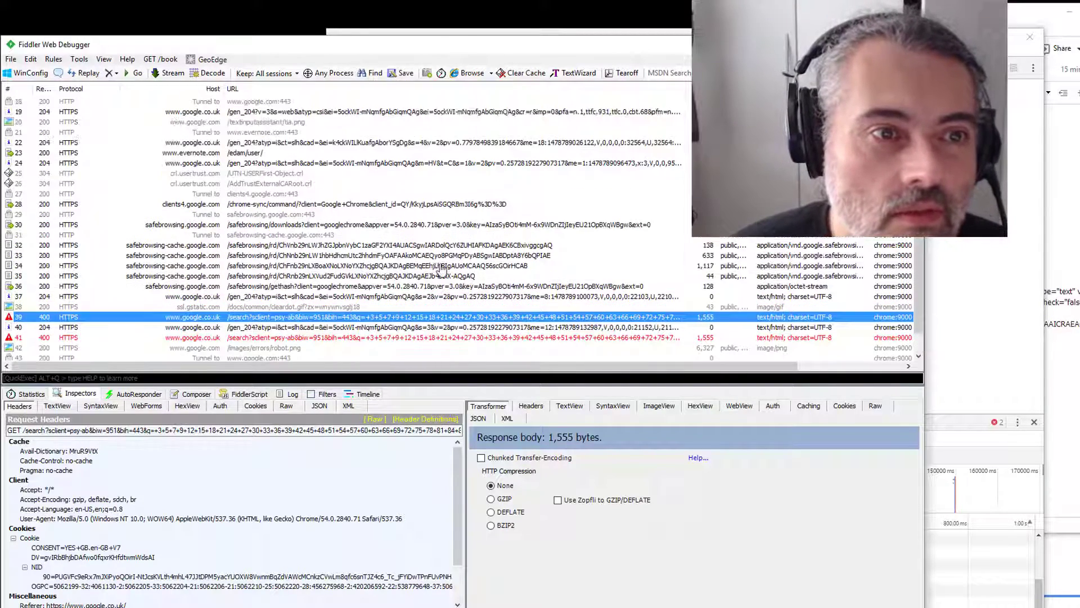
{"action": "scroll", "coordinate": [442, 271], "scroll_direction": "up", "scroll_amount": 3}
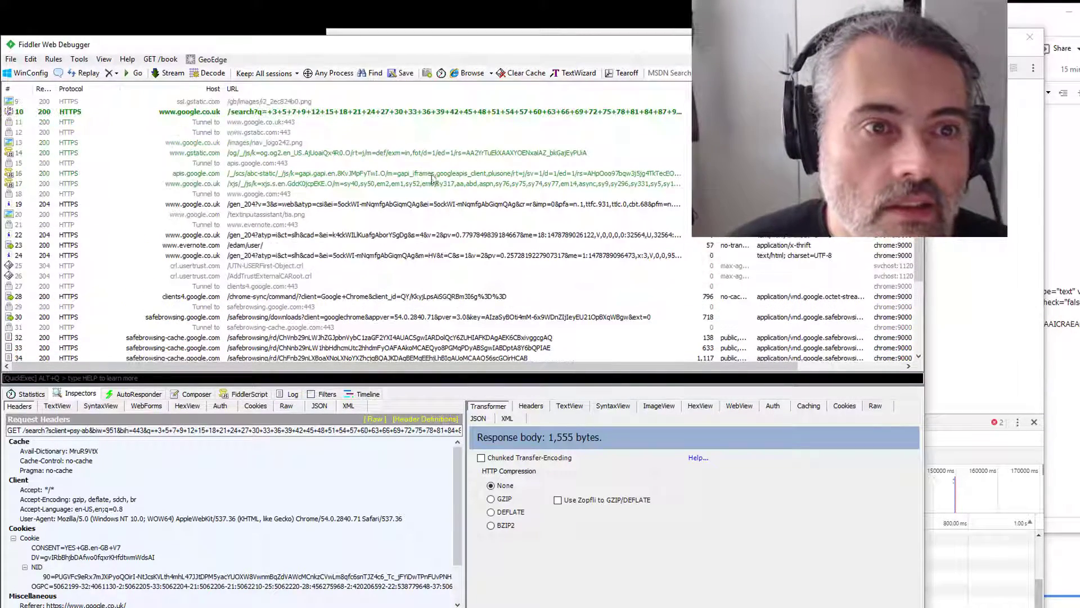
Step: Compare successful session 10 with failing session 39 in WinMerge, placed over Fiddler
{"action": "left_click", "coordinate": [418, 113]}
{"action": "right_click", "coordinate": [418, 117]}
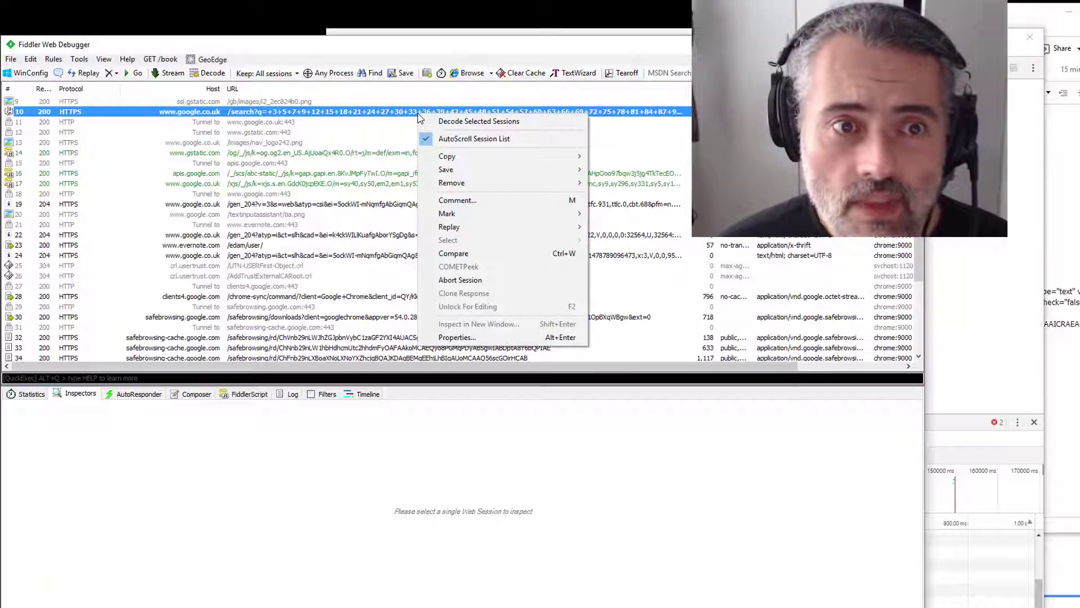
{"action": "left_click", "coordinate": [467, 254]}
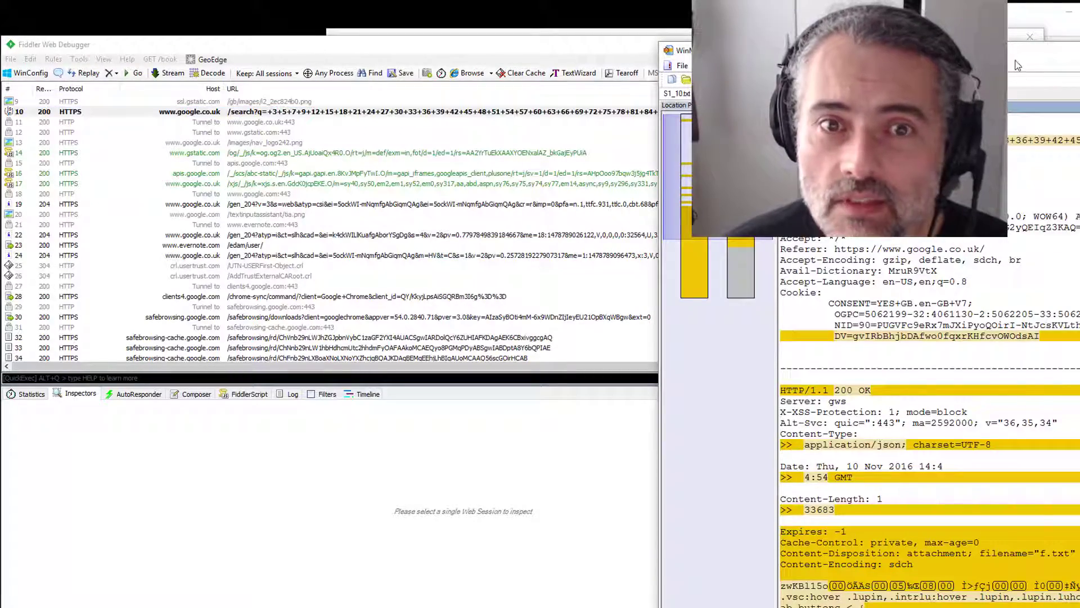
{"action": "left_click_drag", "start_coordinate": [1025, 53], "coordinate": [488, 12]}
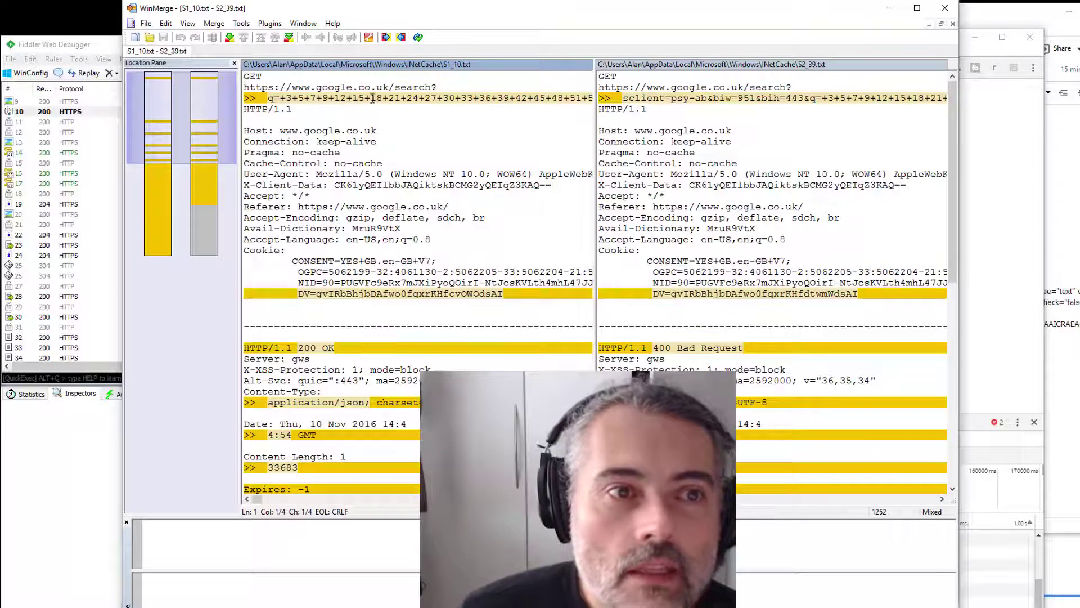
Step: Scroll along both sessions' long query lines to inspect the differing parameters
{"action": "left_click", "coordinate": [758, 90]}
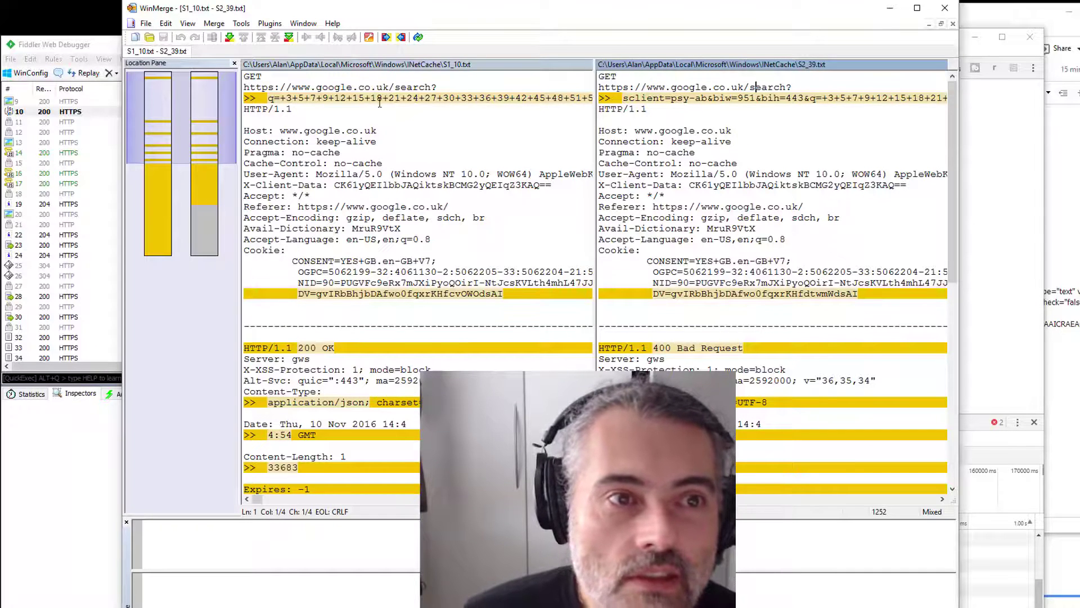
{"action": "left_click", "coordinate": [271, 99]}
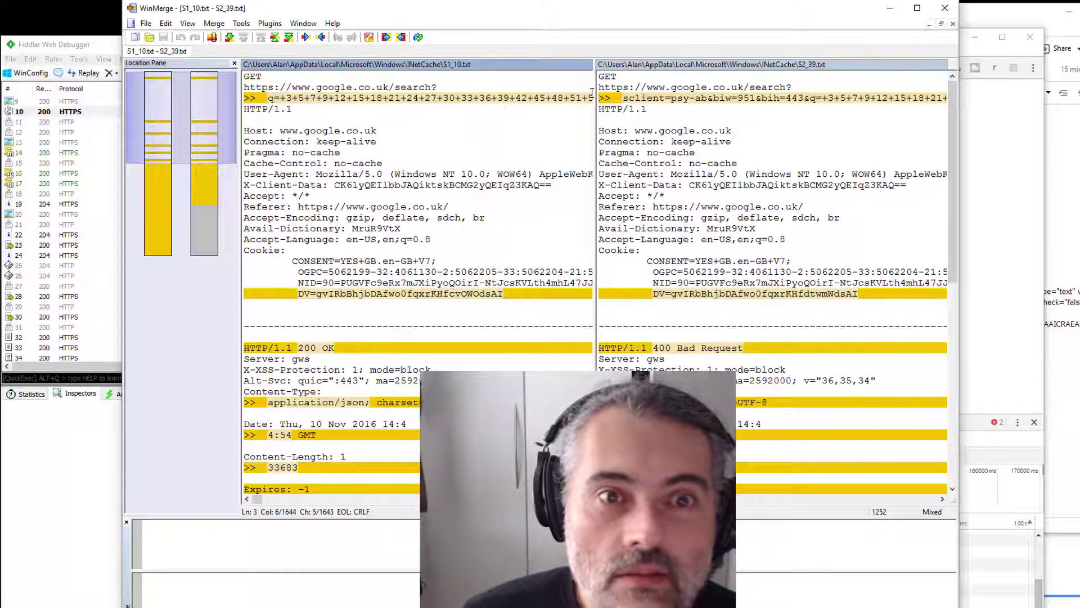
{"action": "left_click", "coordinate": [663, 99]}
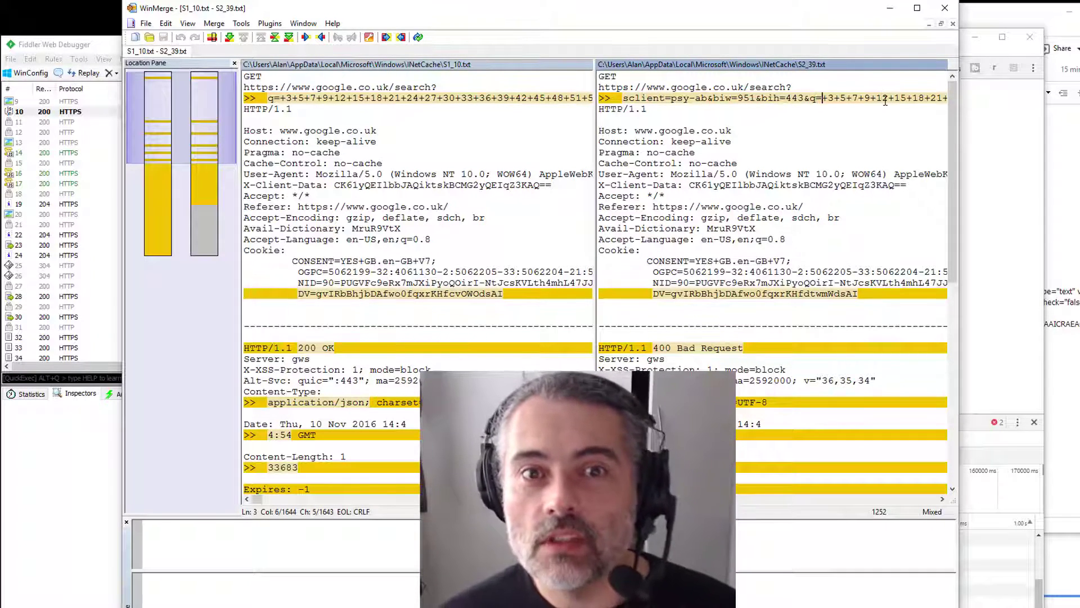
{"action": "scroll", "coordinate": [885, 101], "scroll_direction": "right", "scroll_amount": 2}
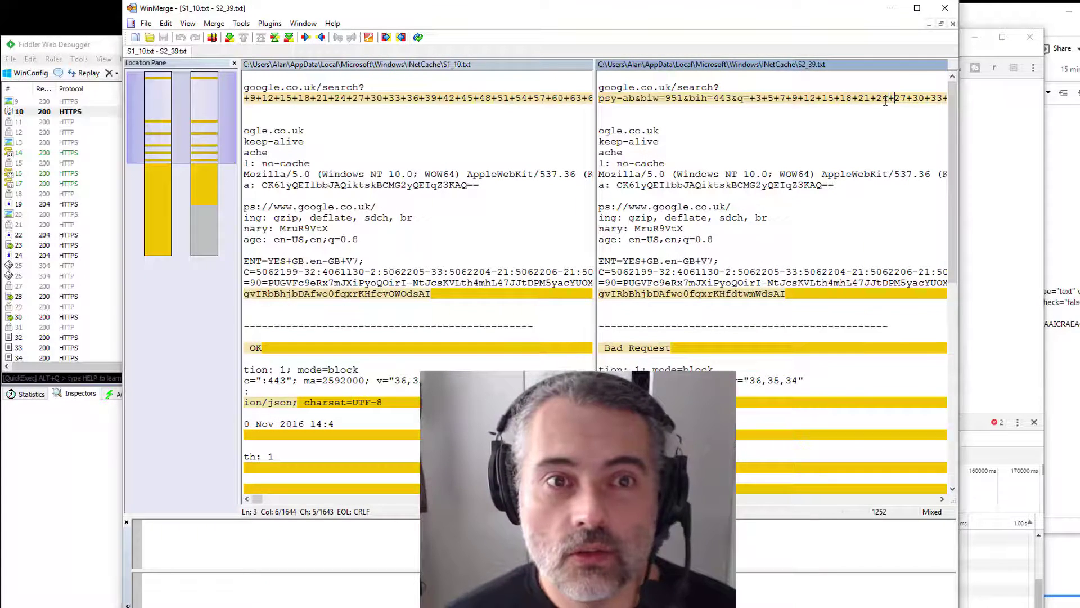
{"action": "scroll", "coordinate": [885, 101], "scroll_direction": "right", "scroll_amount": 6}
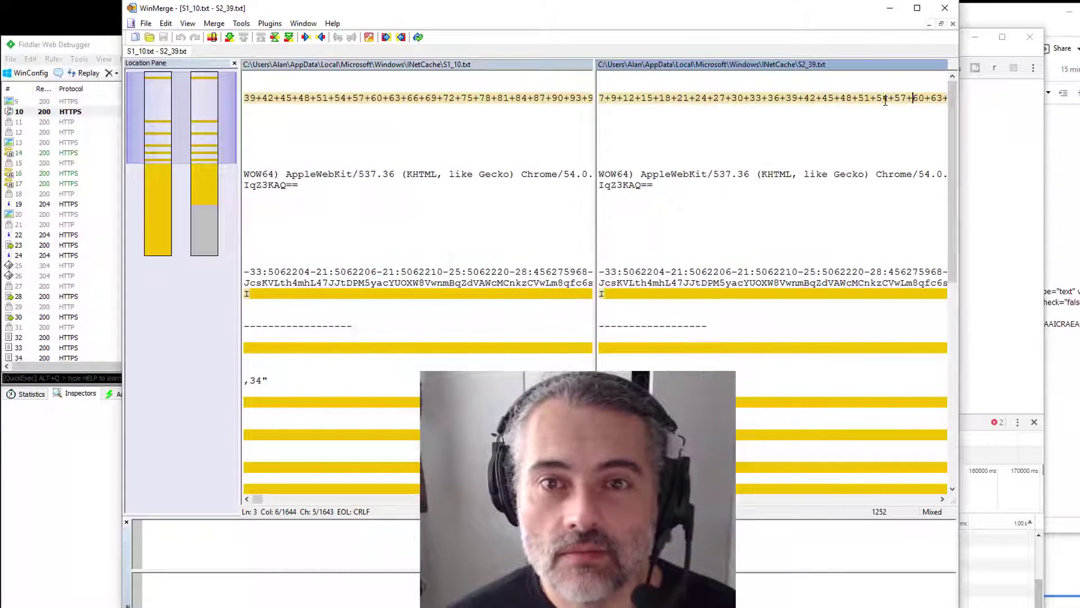
{"action": "scroll", "coordinate": [885, 101], "scroll_direction": "right", "scroll_amount": 10}
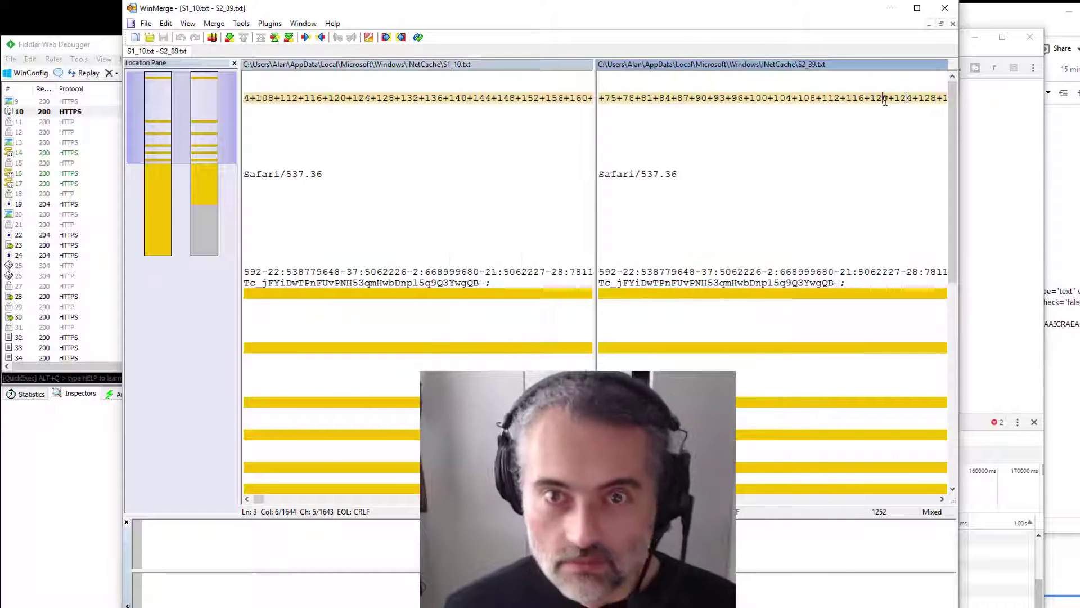
{"action": "scroll", "coordinate": [885, 101], "scroll_direction": "right", "scroll_amount": 5}
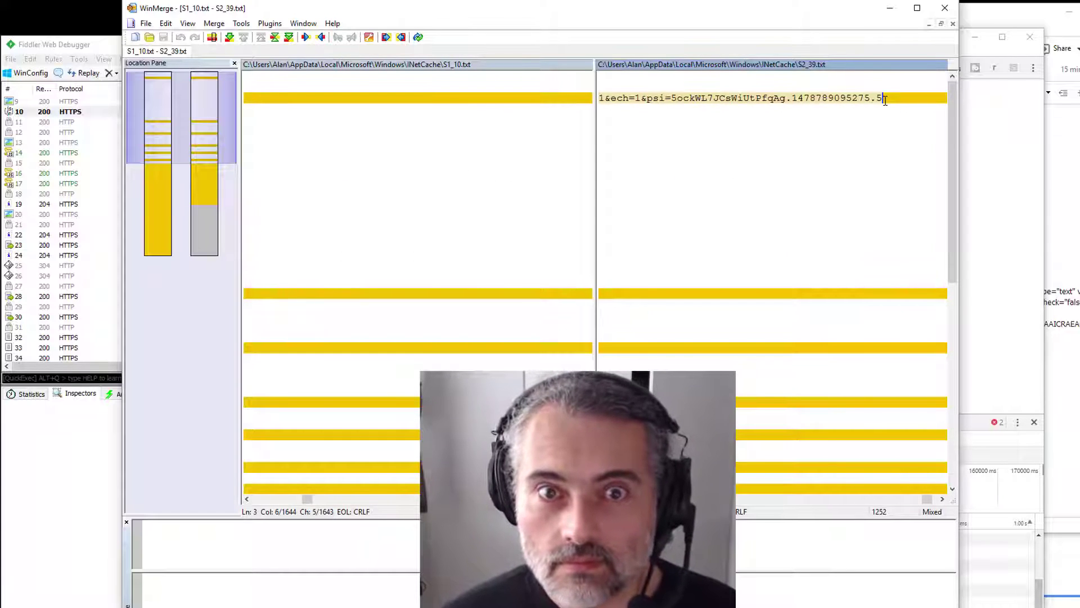
{"action": "scroll", "coordinate": [884, 101], "scroll_direction": "left", "scroll_amount": 15}
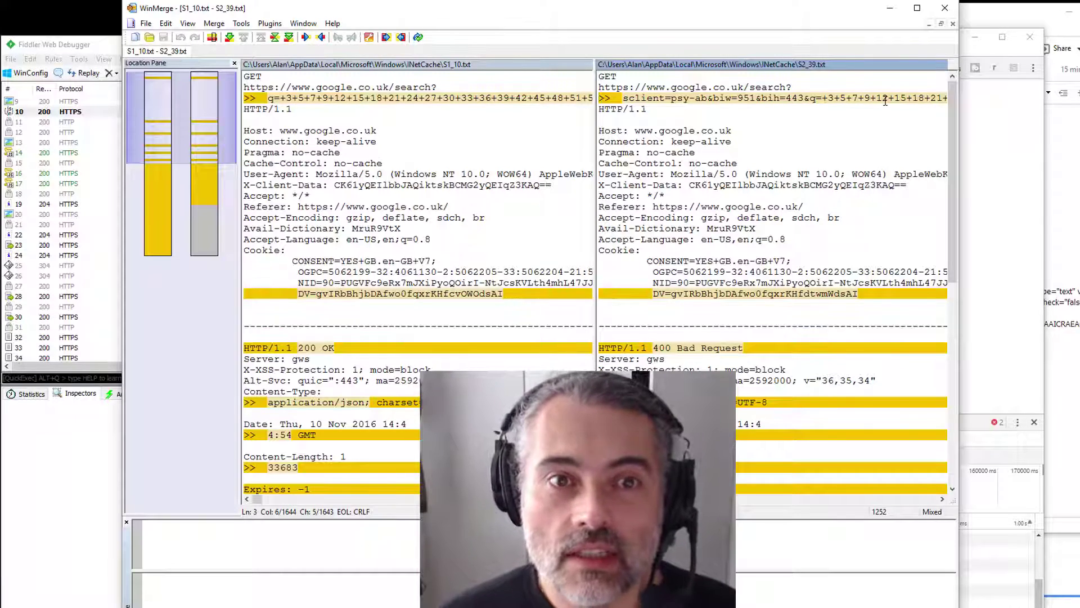
Step: Minimise WinMerge and Fiddler, and move Chrome's 400 error page top-left beside Evernote
{"action": "left_click", "coordinate": [890, 8]}
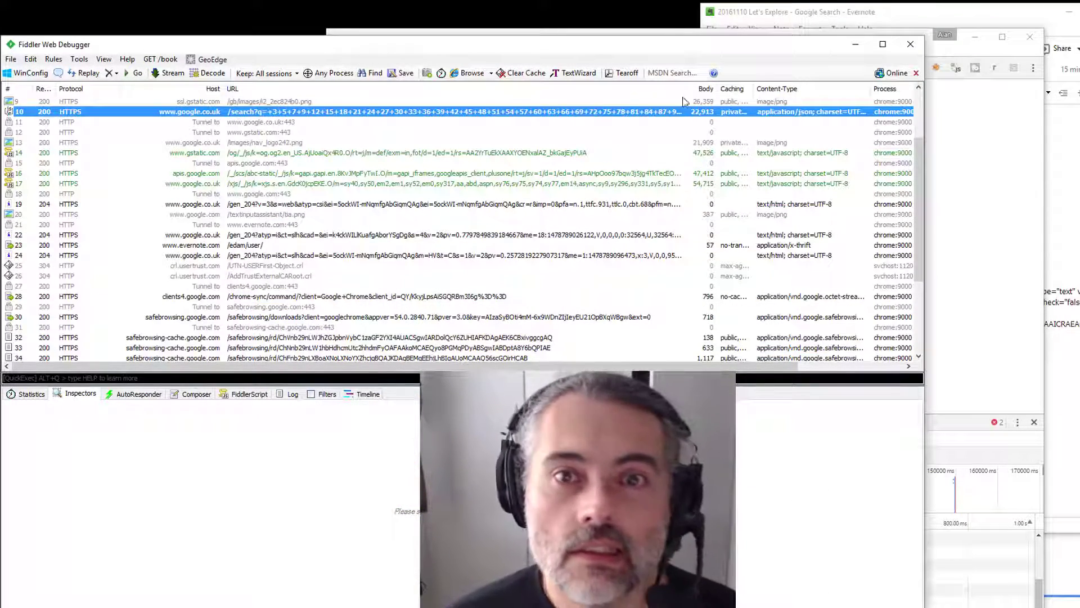
{"action": "left_click", "coordinate": [855, 43]}
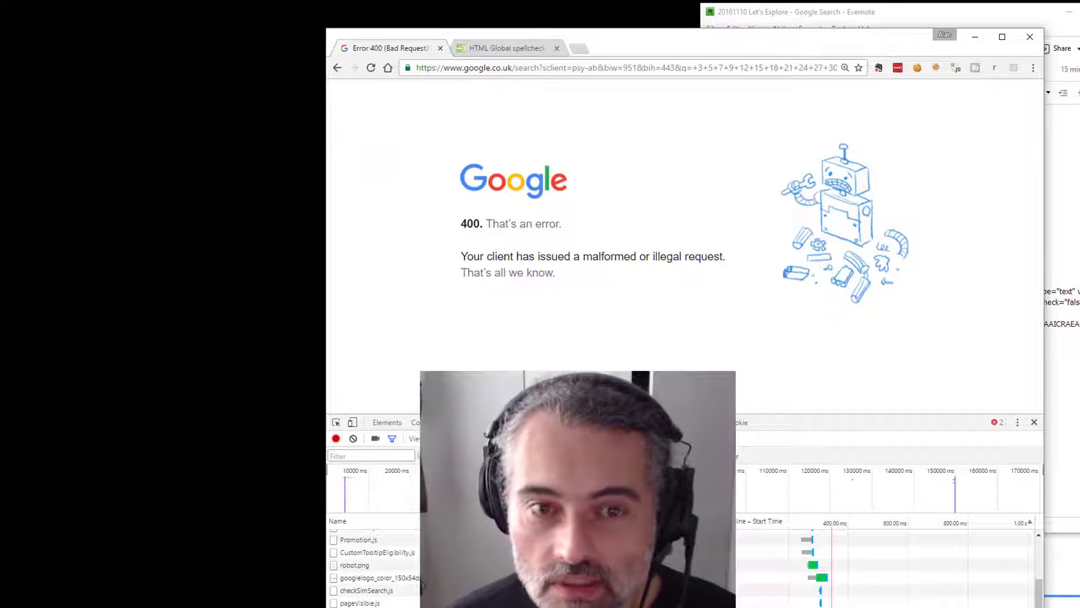
{"action": "key", "text": "alt+Tab"}
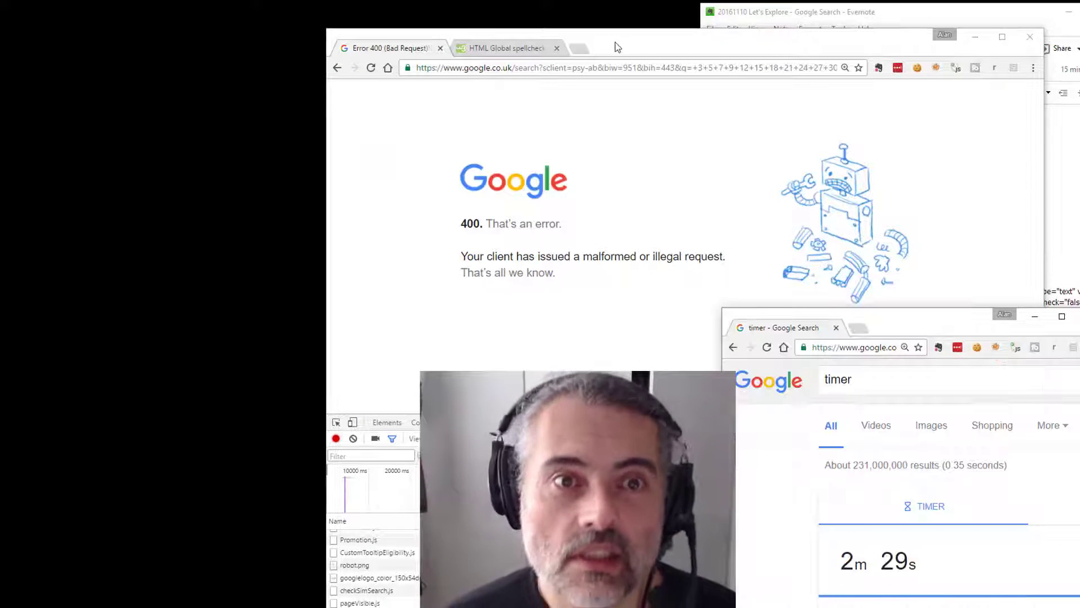
{"action": "left_click_drag", "start_coordinate": [617, 45], "coordinate": [282, 20]}
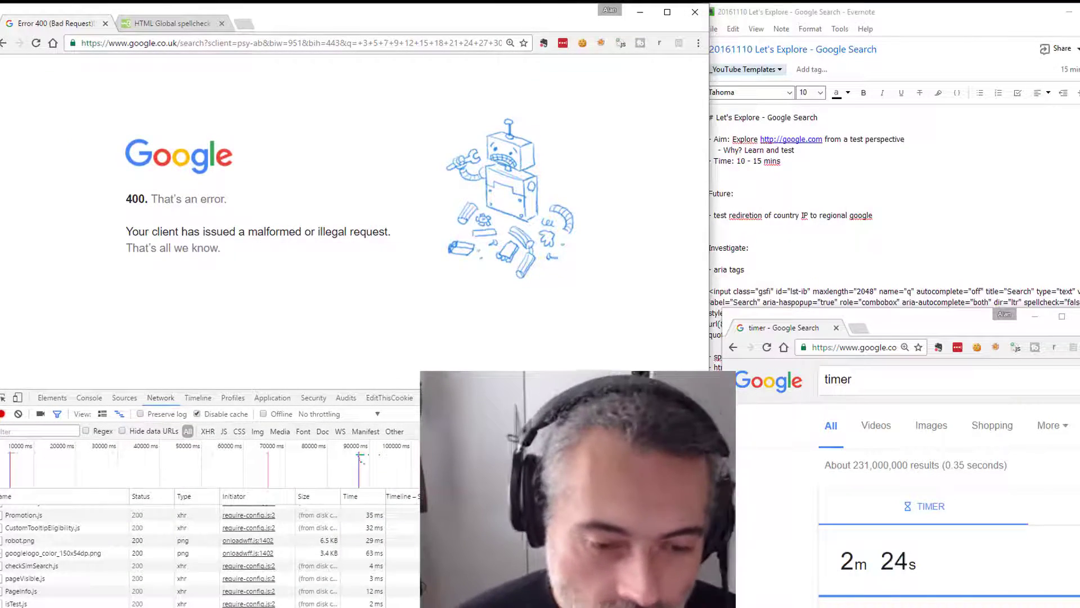
Step: Return to Fiddler and select the failing session 39 at the end of the list
{"action": "key", "text": "alt+Tab"}
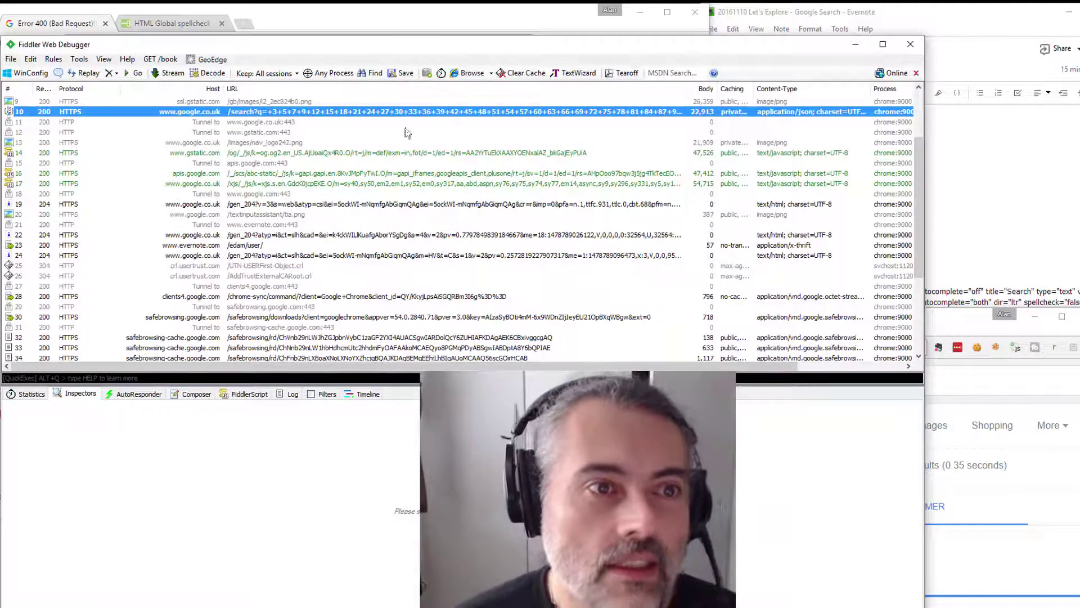
{"action": "key", "text": "End"}
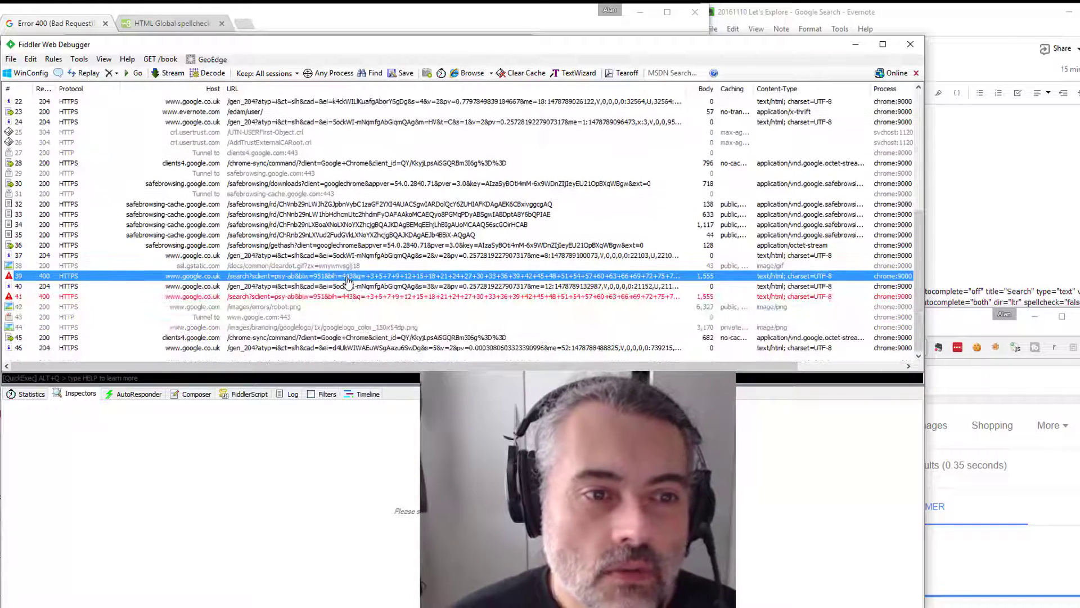
{"action": "right_click", "coordinate": [347, 280]}
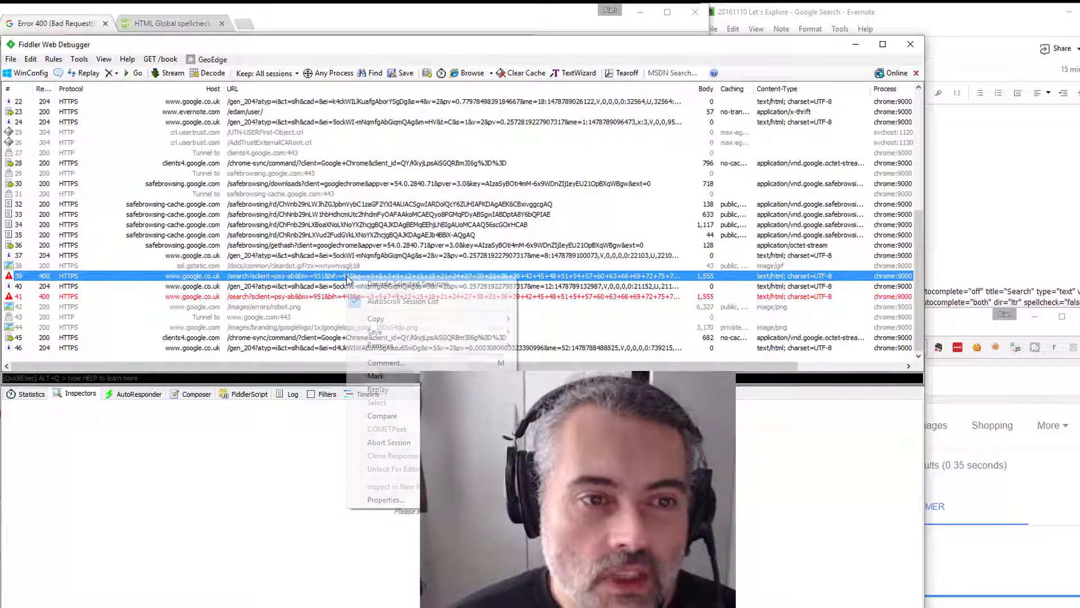
{"action": "left_click", "coordinate": [282, 459]}
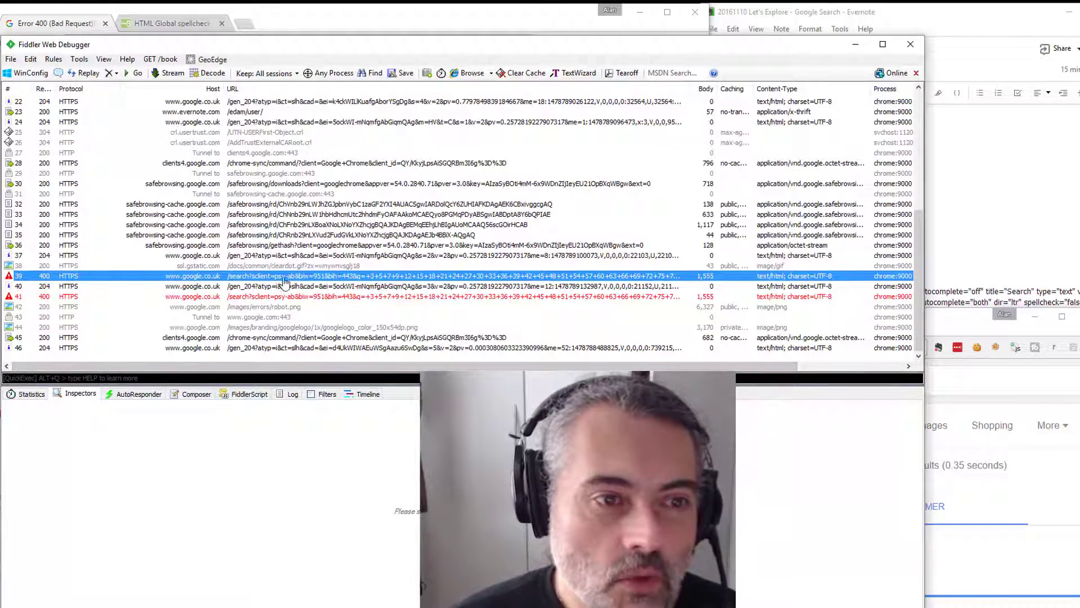
Step: Load session 39 into the Composer and execute it, creating session 89 with status 200
{"action": "left_click", "coordinate": [192, 394]}
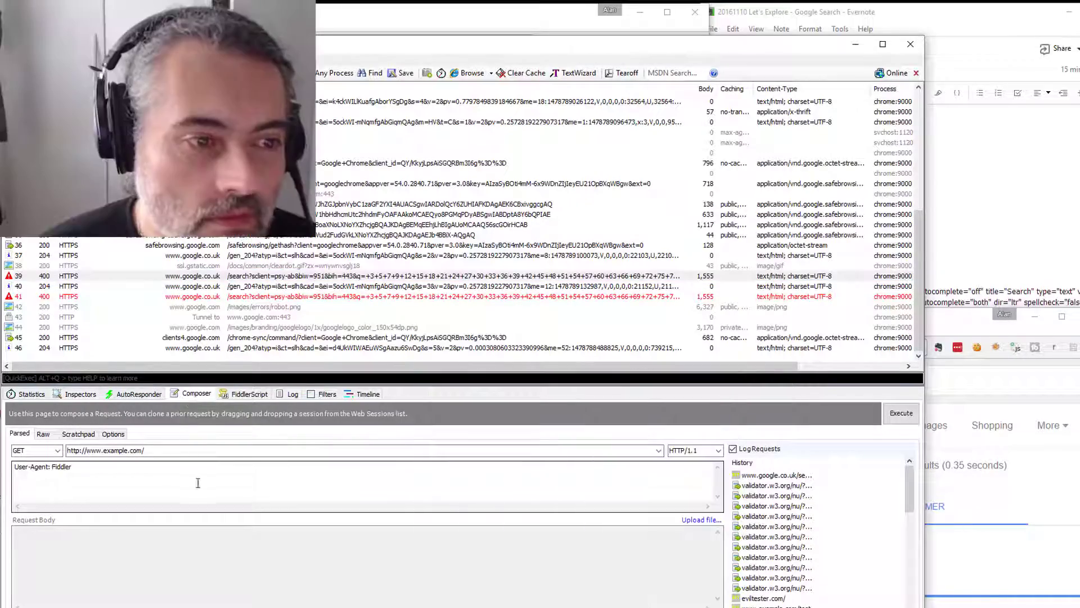
{"action": "left_click_drag", "start_coordinate": [191, 275], "coordinate": [191, 391]}
{"action": "left_click_drag", "start_coordinate": [251, 324], "coordinate": [217, 402]}
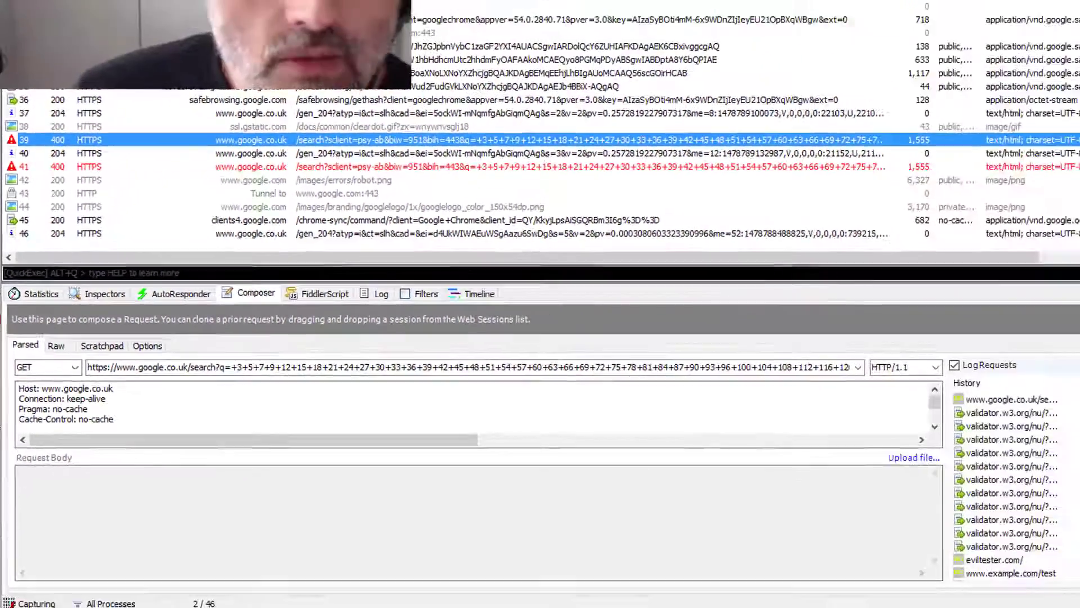
{"action": "left_click", "coordinate": [1079, 322]}
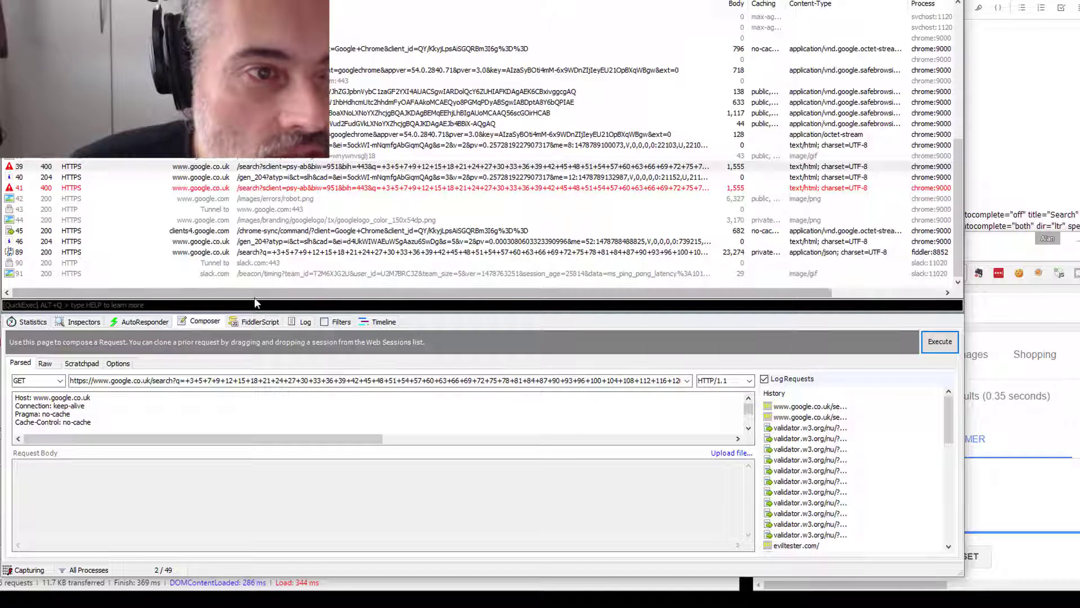
{"action": "left_click", "coordinate": [284, 170]}
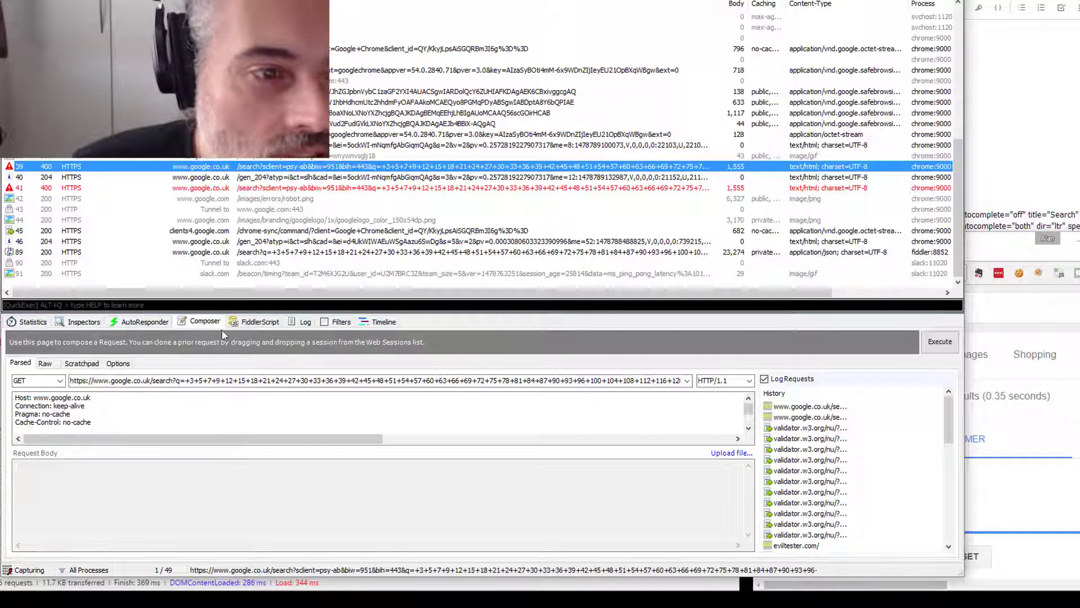
{"action": "left_click_drag", "start_coordinate": [226, 340], "coordinate": [204, 326]}
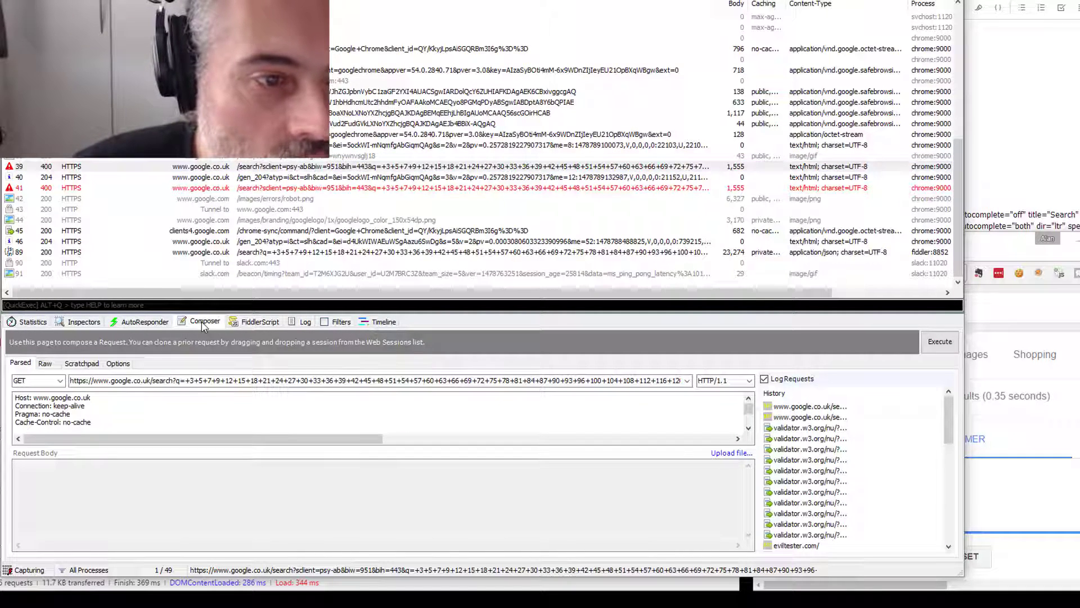
Step: Inspect the requests of failing session 39 and the new session 89
{"action": "left_click", "coordinate": [271, 169]}
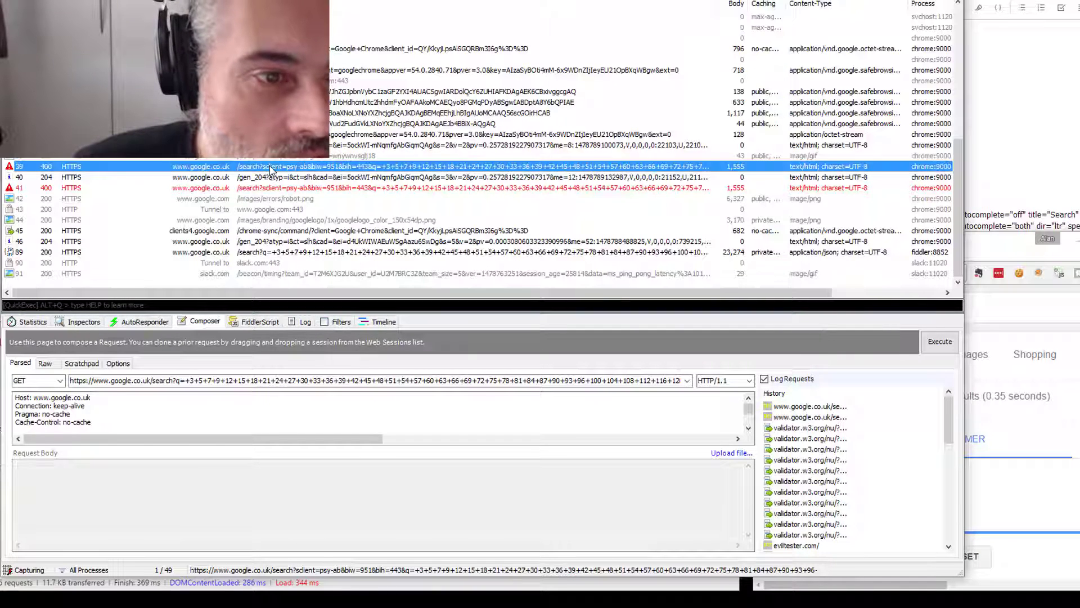
{"action": "left_click", "coordinate": [79, 322]}
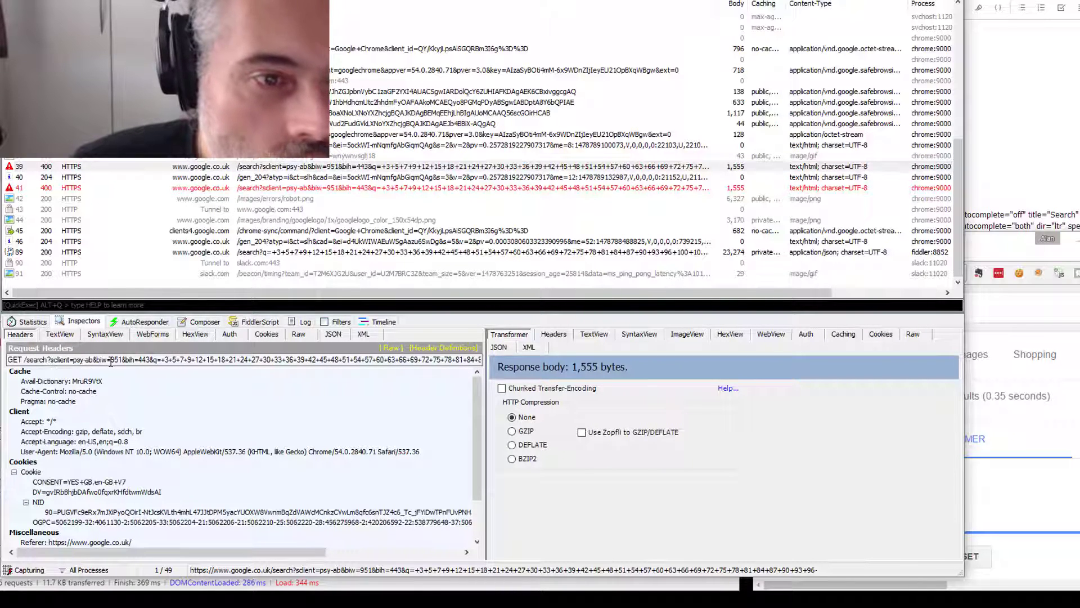
{"action": "left_click", "coordinate": [280, 253]}
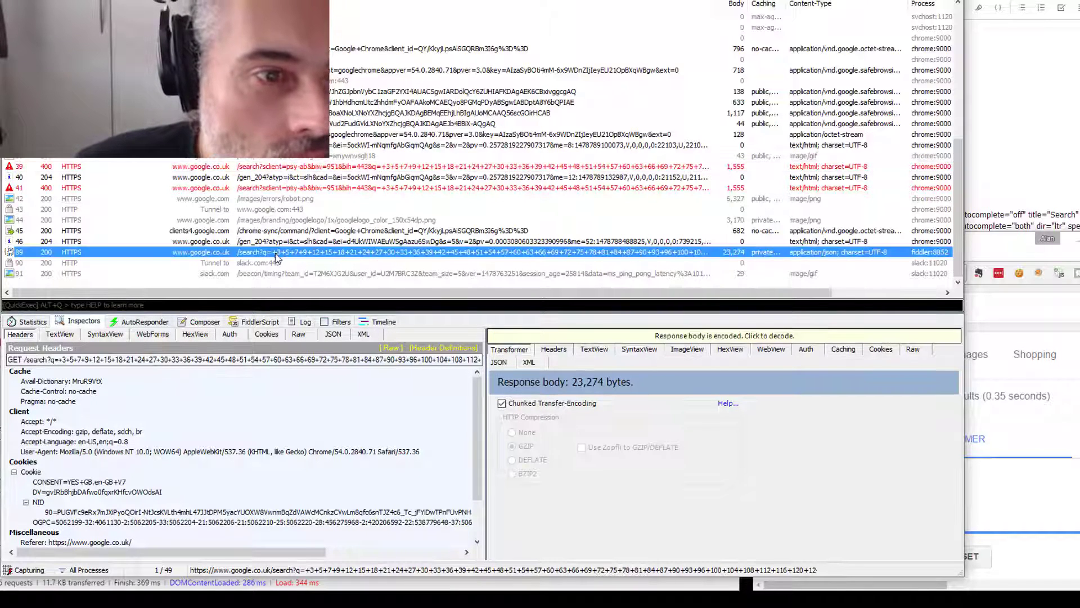
{"action": "left_click_drag", "start_coordinate": [273, 262], "coordinate": [198, 325]}
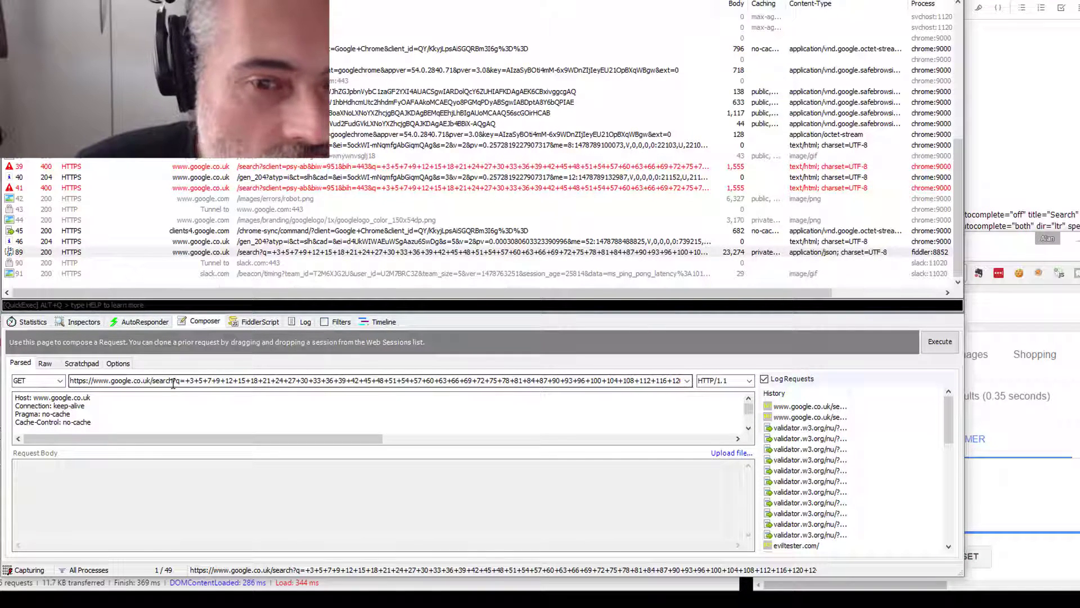
Step: Expand session 39's full GET request line in Headers and select it entirely
{"action": "left_click", "coordinate": [293, 169]}
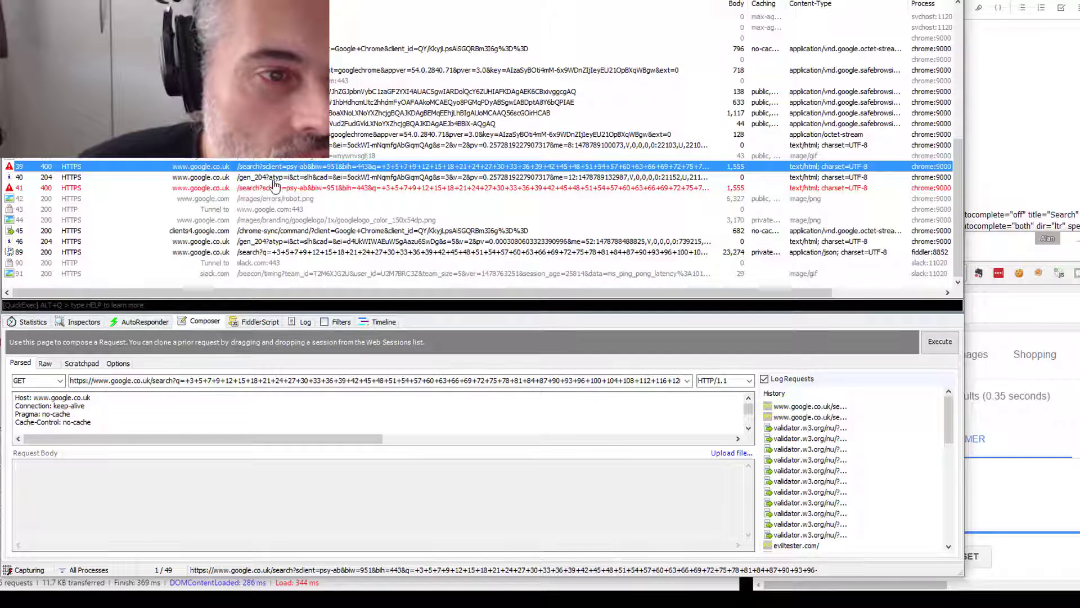
{"action": "left_click", "coordinate": [83, 321]}
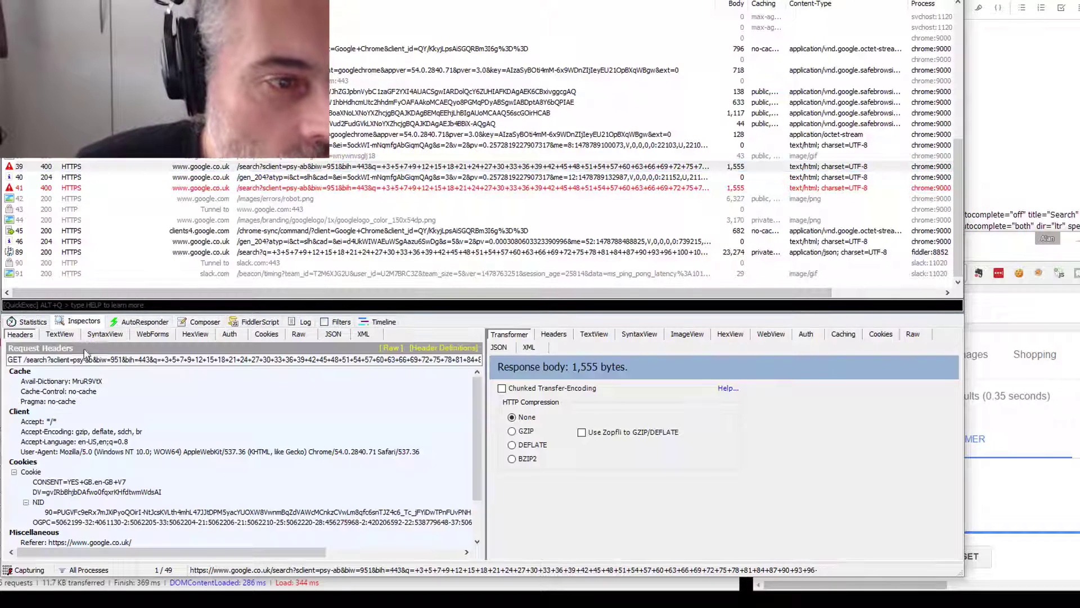
{"action": "right_click", "coordinate": [155, 404]}
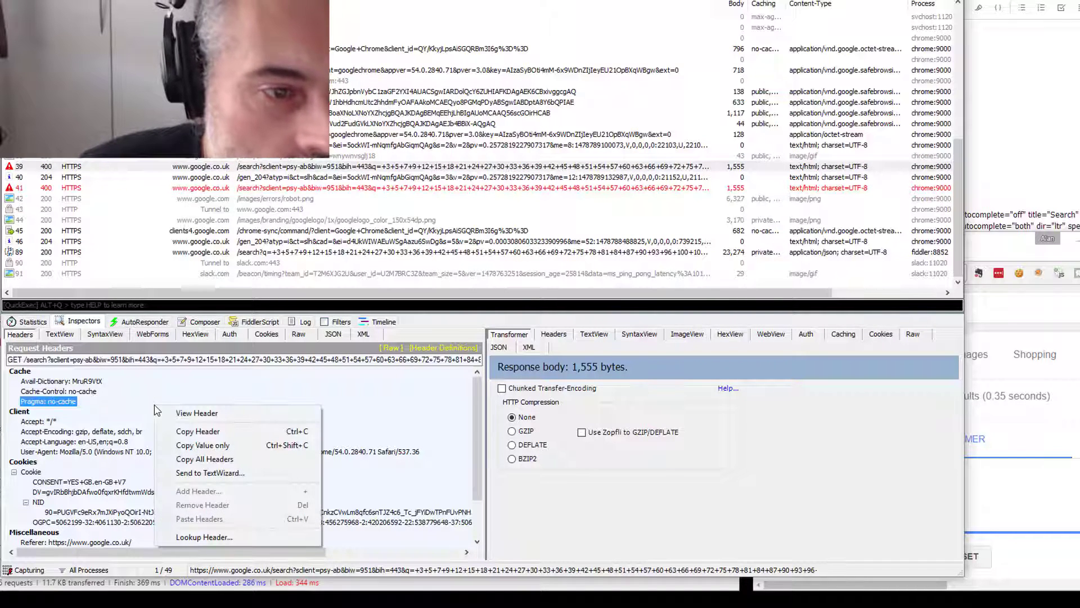
{"action": "left_click", "coordinate": [138, 394]}
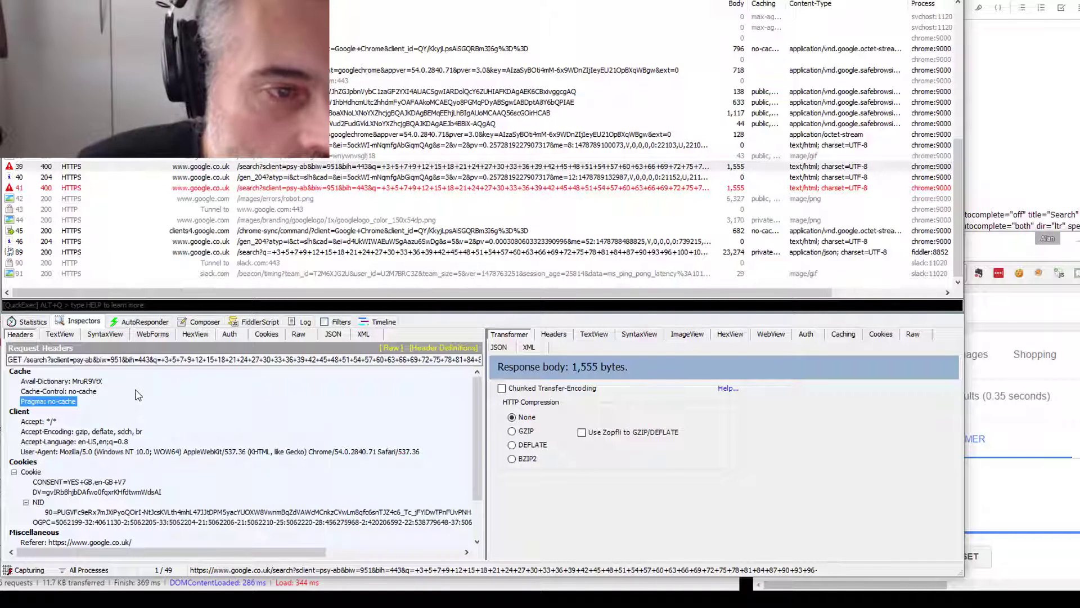
{"action": "left_click", "coordinate": [8, 361]}
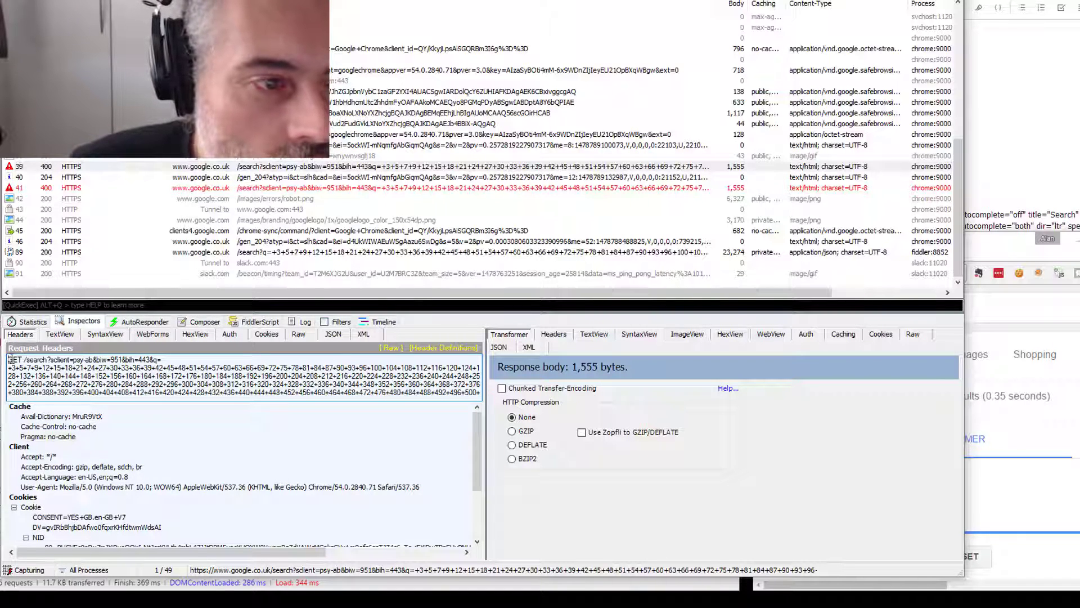
{"action": "left_click_drag", "start_coordinate": [10, 359], "coordinate": [54, 413]}
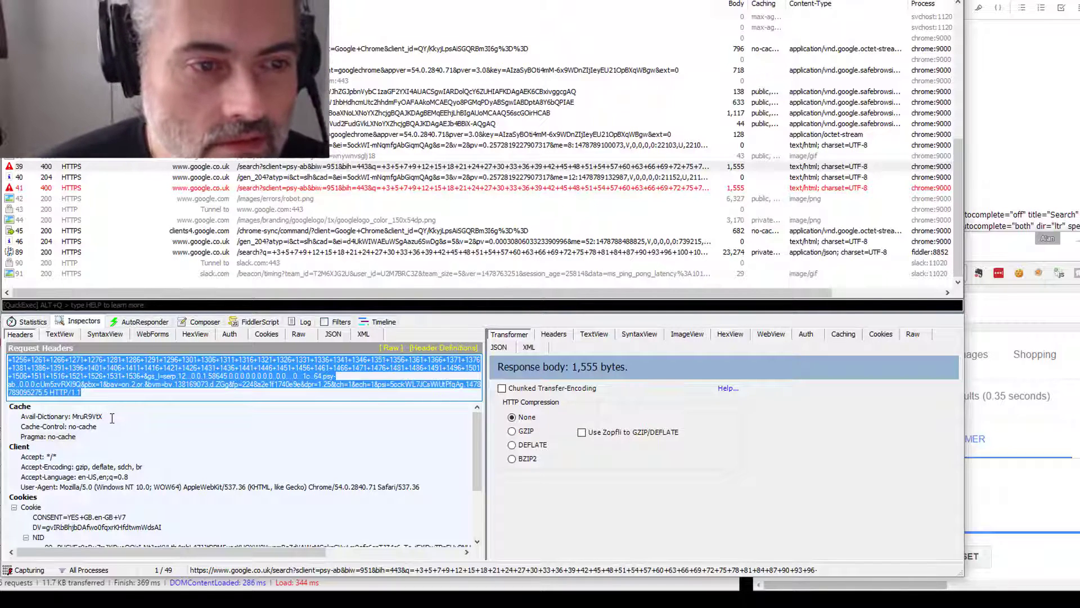
Step: Paste the copied GET request line into the Composer's URL field
{"action": "left_click", "coordinate": [200, 321]}
{"action": "left_click", "coordinate": [86, 380]}
{"action": "key", "text": "ctrl+a"}
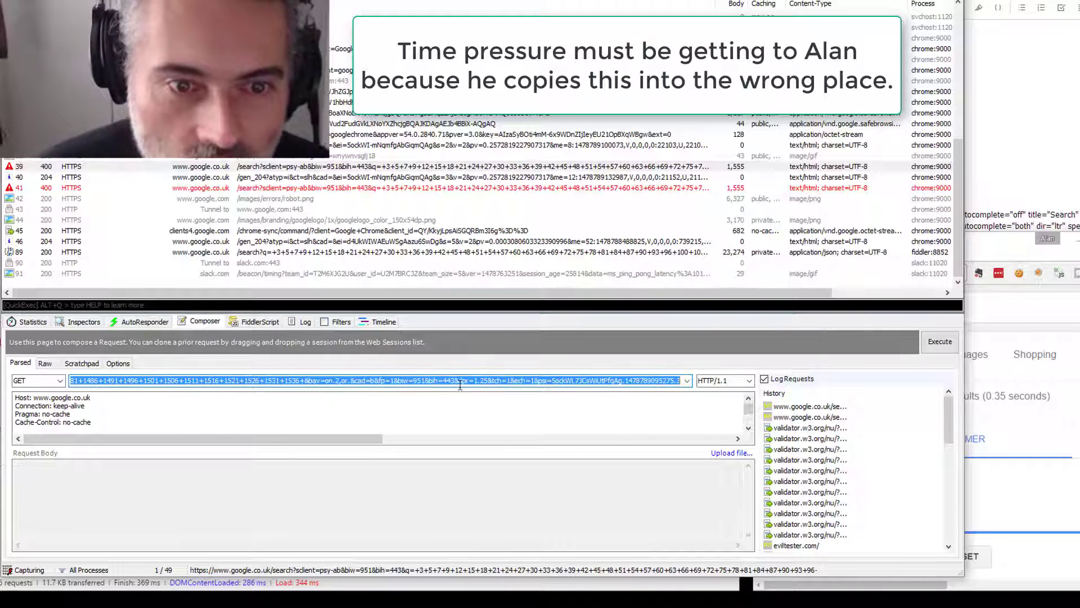
{"action": "key", "text": "ctrl+v"}
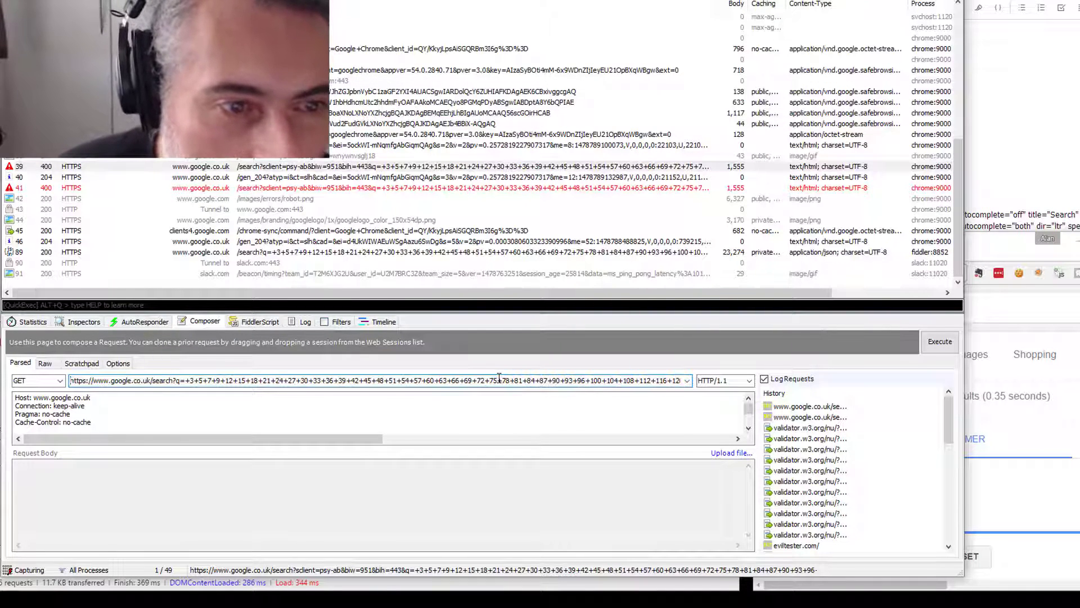
{"action": "key", "text": "ctrl+a"}
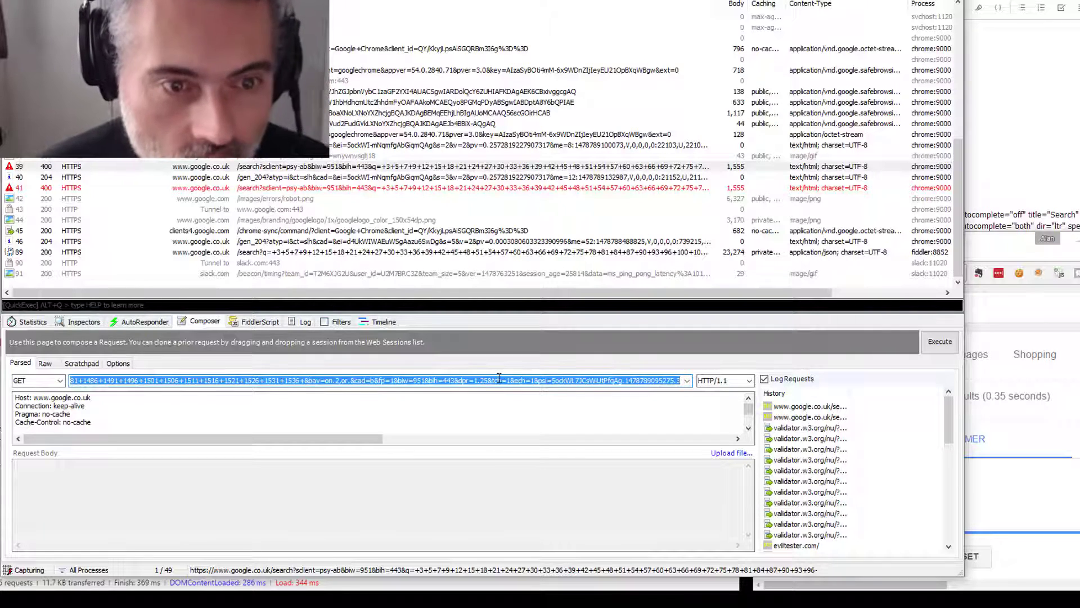
{"action": "key", "text": "ctrl+v"}
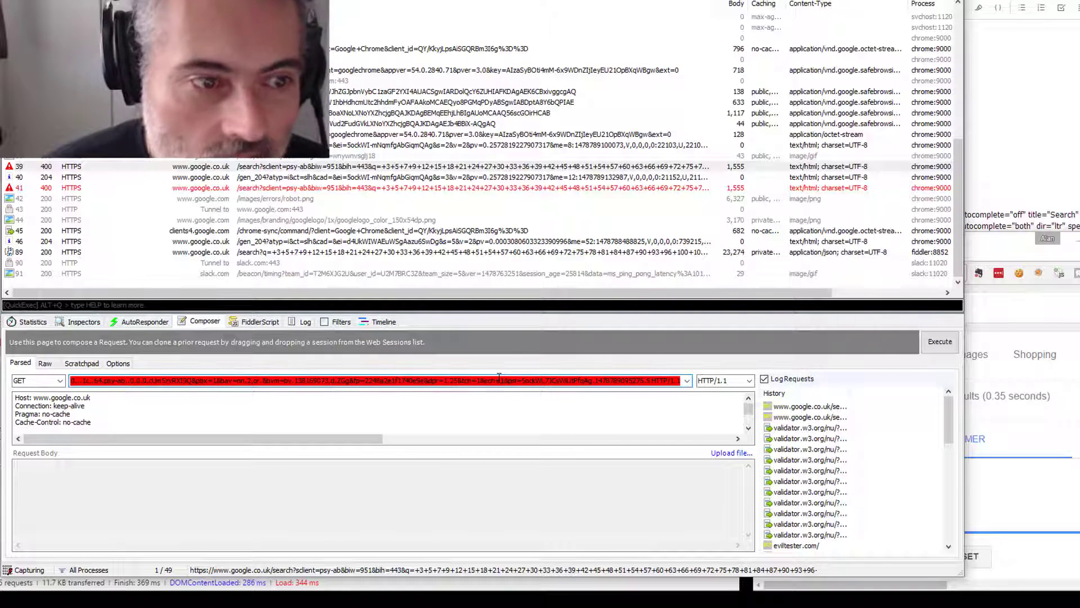
{"action": "key", "text": "Home"}
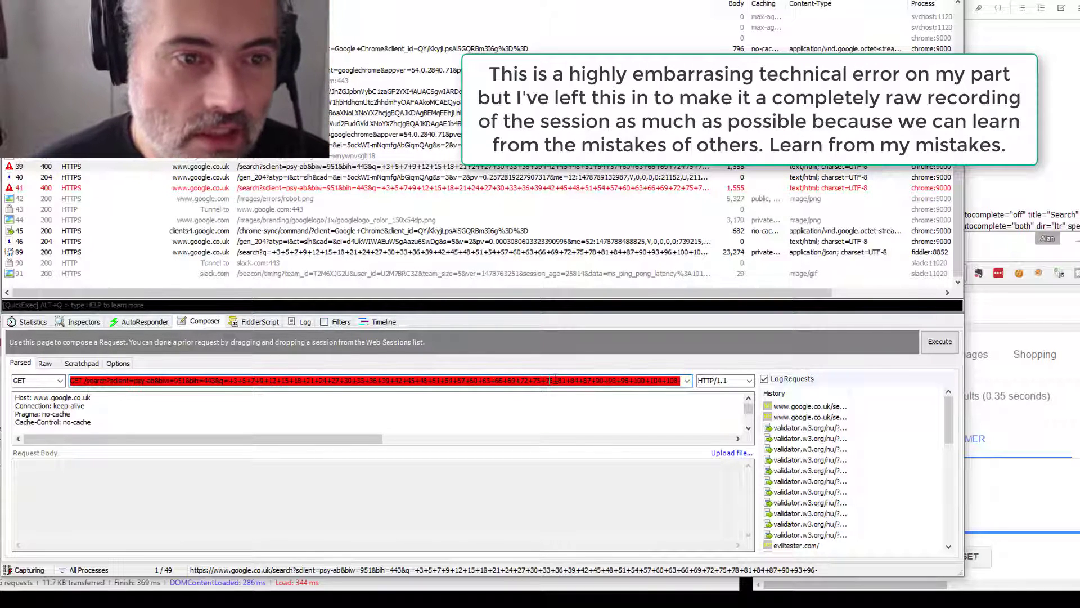
{"action": "key", "text": "End"}
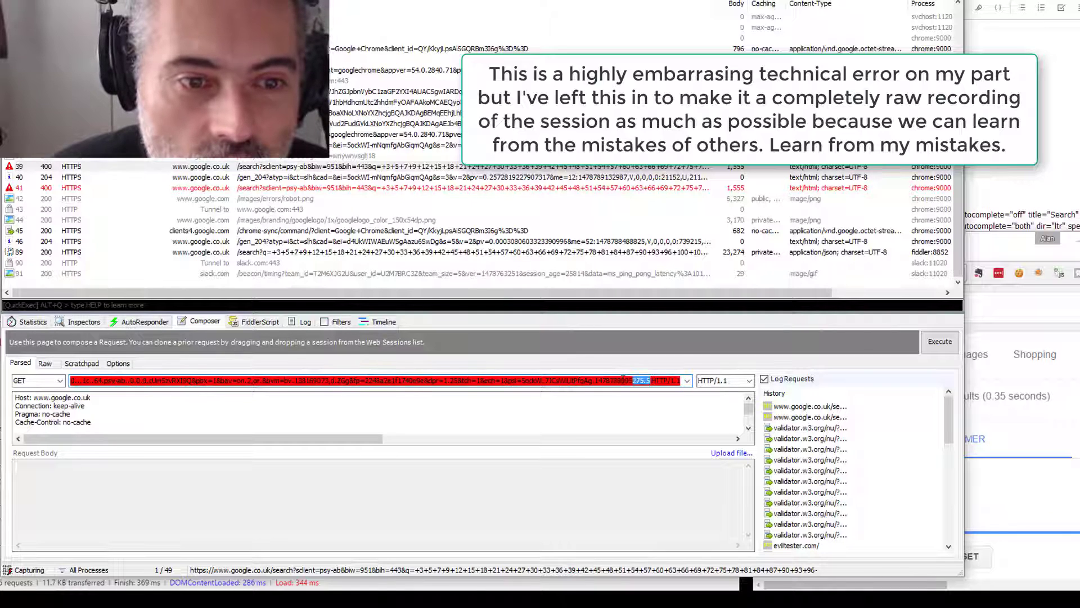
Step: Trim the URL: delete the tail after +1536 and 'client=psy-ab&biw=951&bih=443&'
{"action": "left_click_drag", "start_coordinate": [619, 378], "coordinate": [90, 376]}
{"action": "left_click", "coordinate": [234, 423]}
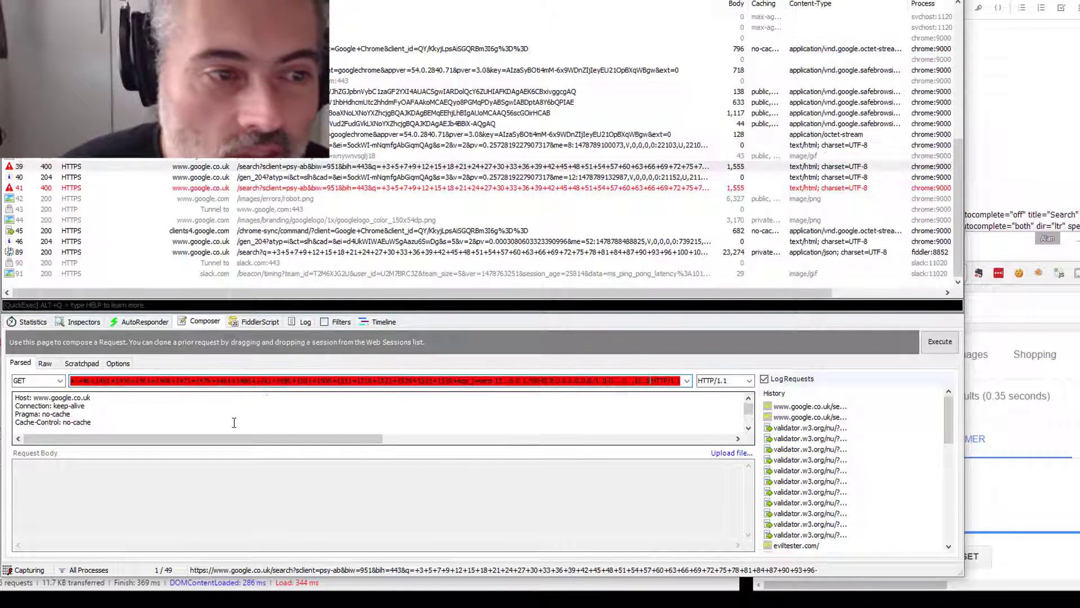
{"action": "left_click", "coordinate": [448, 385]}
{"action": "left_click_drag", "start_coordinate": [455, 382], "coordinate": [651, 381]}
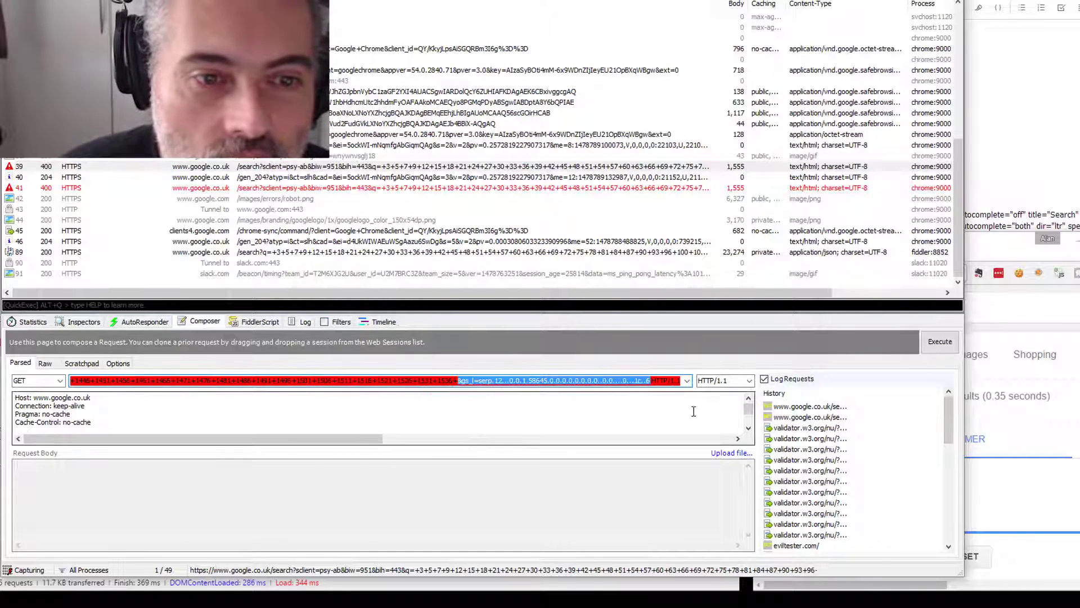
{"action": "key", "text": "Delete"}
{"action": "key", "text": "shift+End"}
{"action": "key", "text": "shift+Home"}
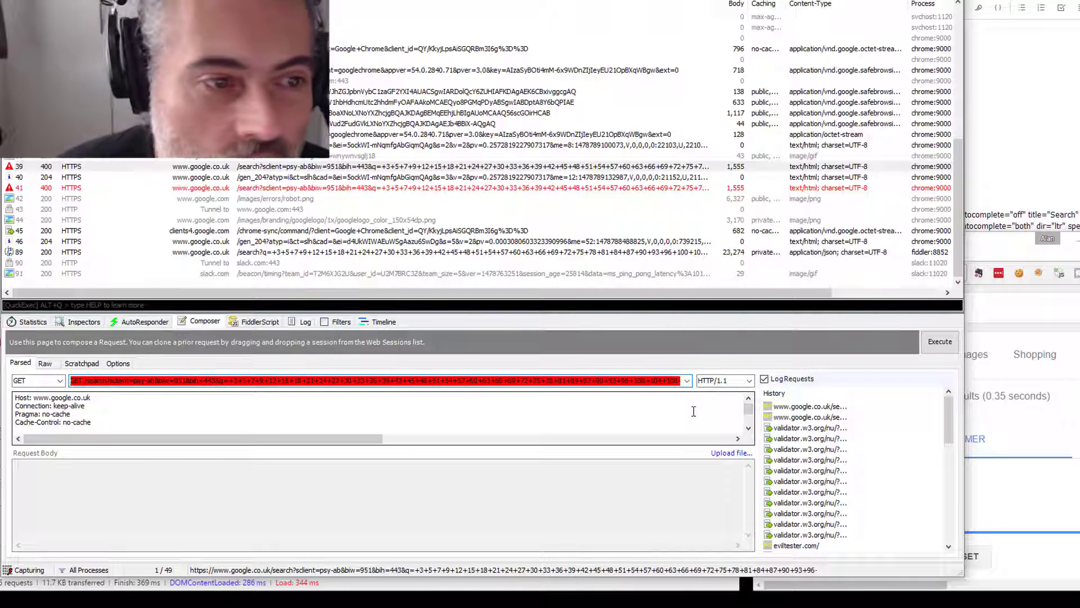
{"action": "key", "text": "shift+Right"}
{"action": "key", "text": "shift+Right"}
{"action": "key", "text": "shift+Right"}
{"action": "key", "text": "shift+Right"}
{"action": "key", "text": "shift+Right"}
{"action": "key", "text": "shift+Right"}
{"action": "key", "text": "shift+Right"}
{"action": "key", "text": "shift+Right"}
{"action": "key", "text": "shift+Right"}
{"action": "key", "text": "shift+Right"}
{"action": "key", "text": "shift+Right"}
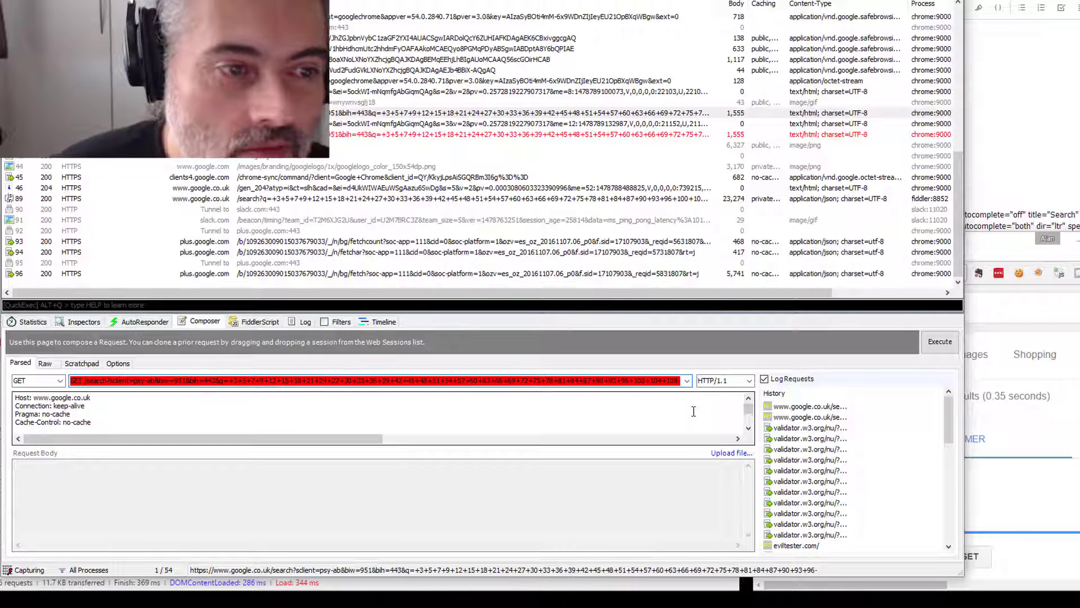
{"action": "key", "text": "shift+Left"}
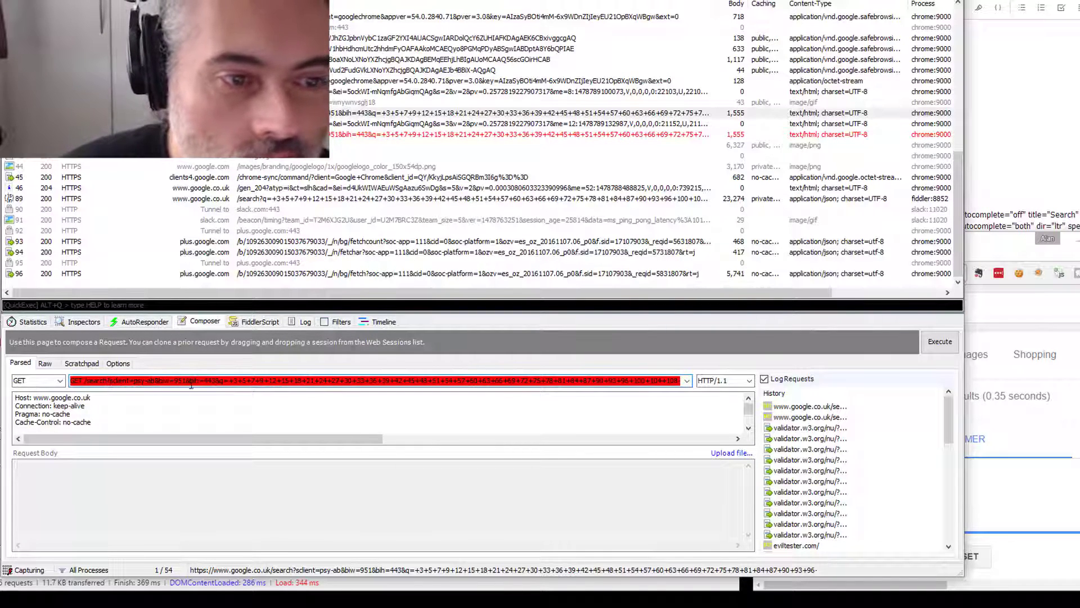
{"action": "left_click", "coordinate": [220, 375], "text": "shift"}
{"action": "key", "text": "BackSpace"}
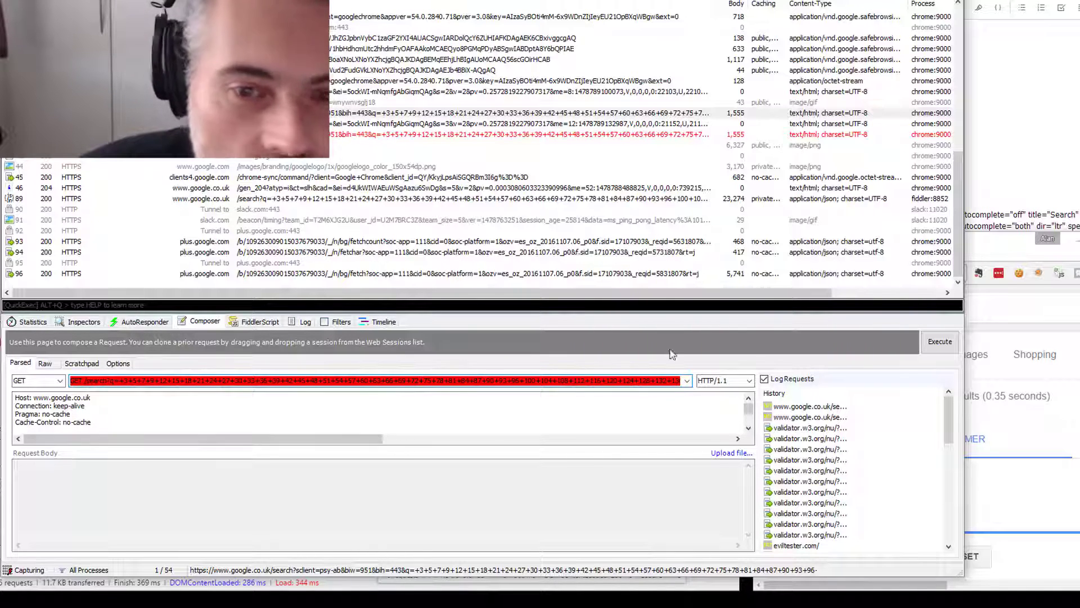
{"action": "left_click", "coordinate": [936, 341]}
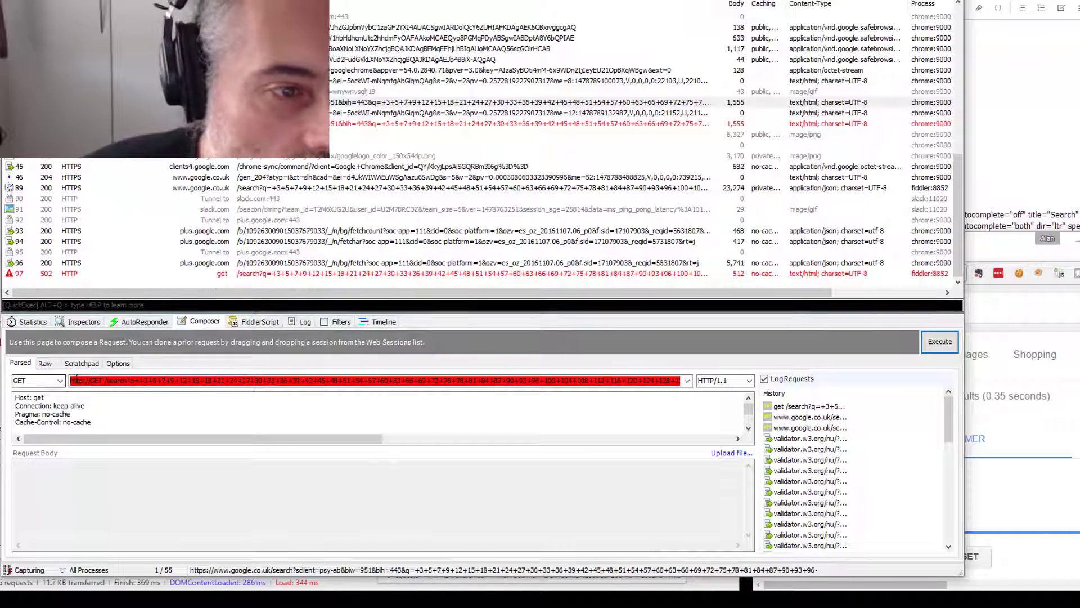
{"action": "left_click", "coordinate": [92, 381]}
{"action": "key", "text": "End"}
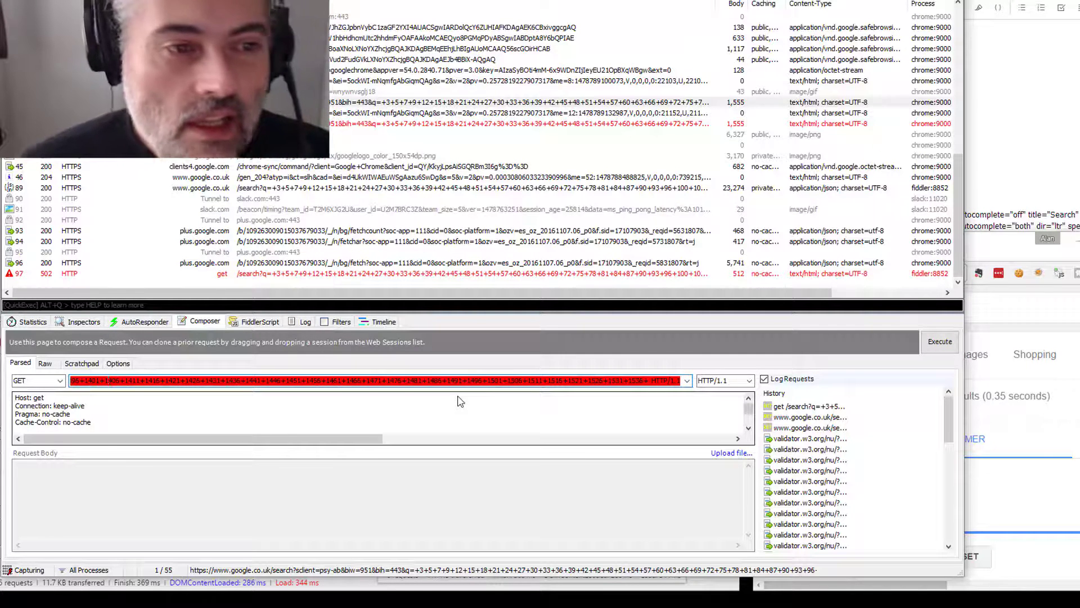
{"action": "key", "text": "Home"}
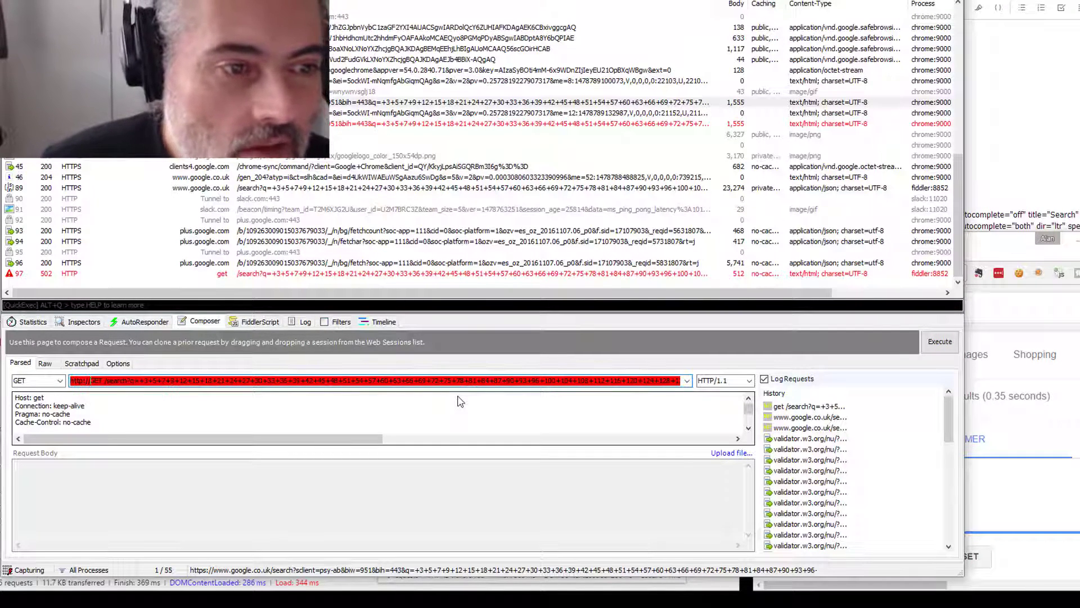
{"action": "key", "text": "shift+Right"}
{"action": "key", "text": "shift+Right"}
{"action": "key", "text": "shift+Right"}
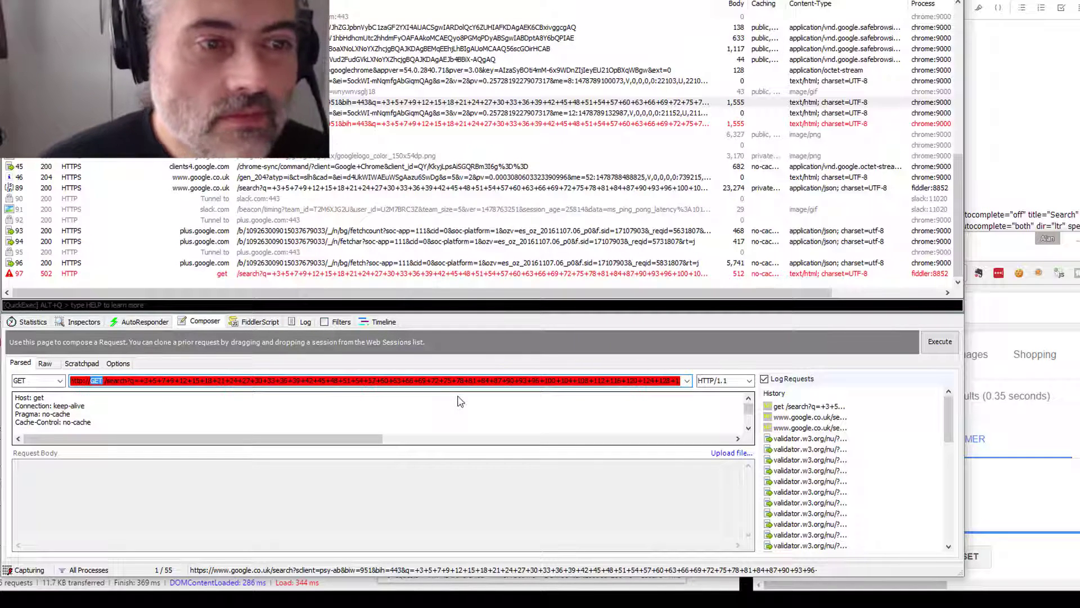
{"action": "type", "text": "google.co.uk"}
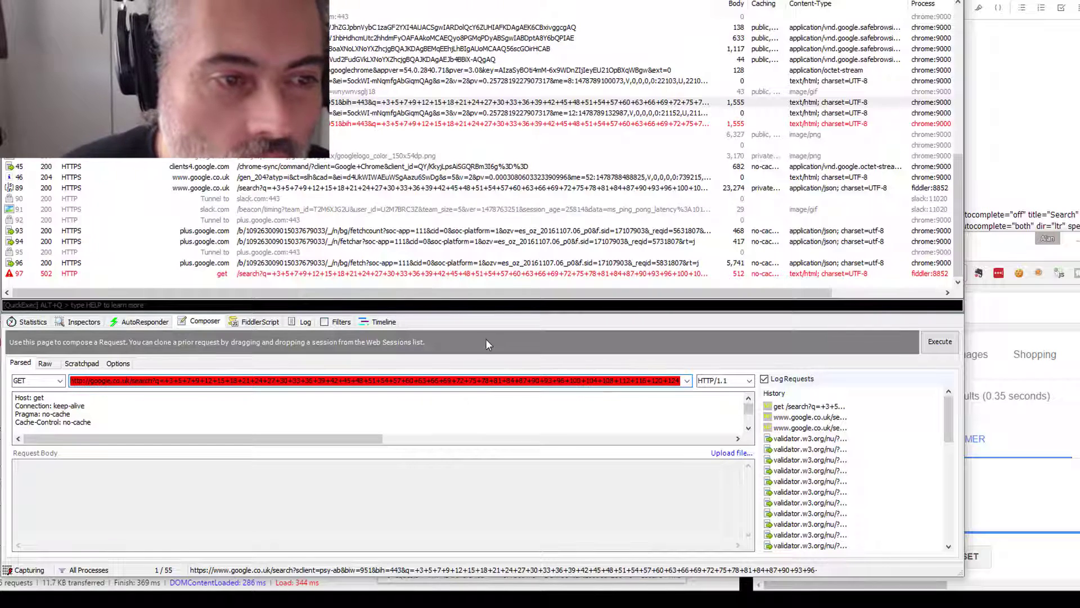
Step: Resend the corrected request and select the resulting 400 session 98
{"action": "left_click", "coordinate": [939, 342]}
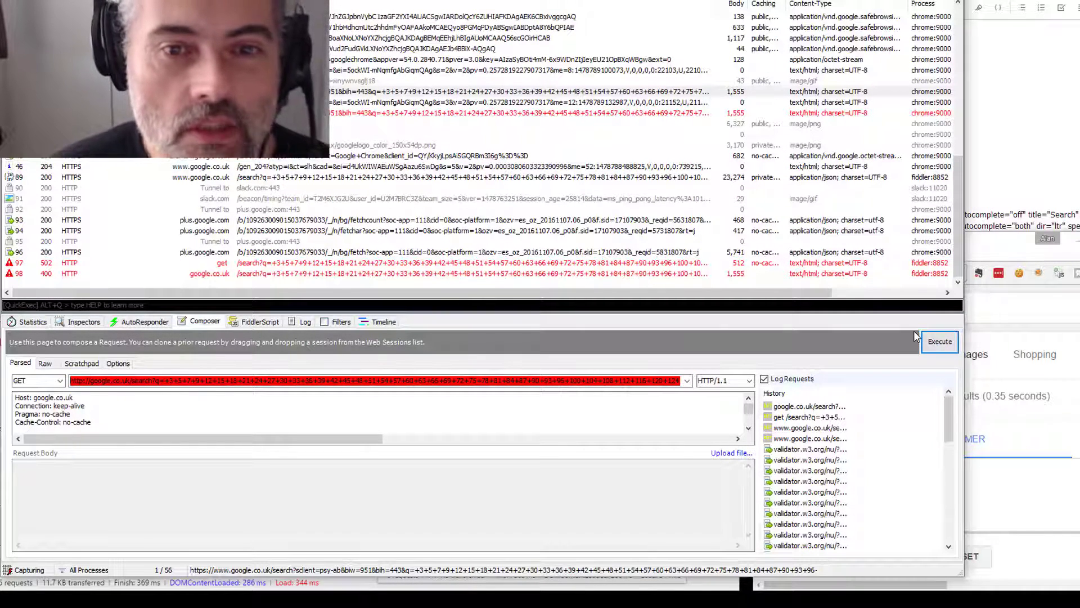
{"action": "left_click", "coordinate": [569, 263]}
{"action": "left_click", "coordinate": [571, 273]}
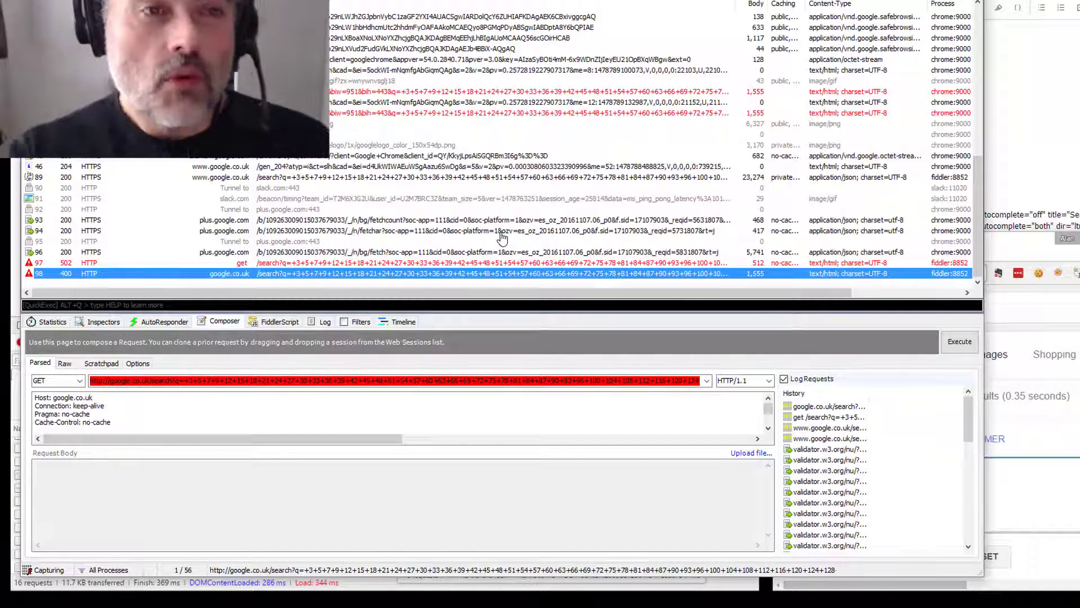
Step: Bring Chrome's 400 error page and the Evernote notes forward, dismissing the timer alert
{"action": "key", "text": "alt+Tab"}
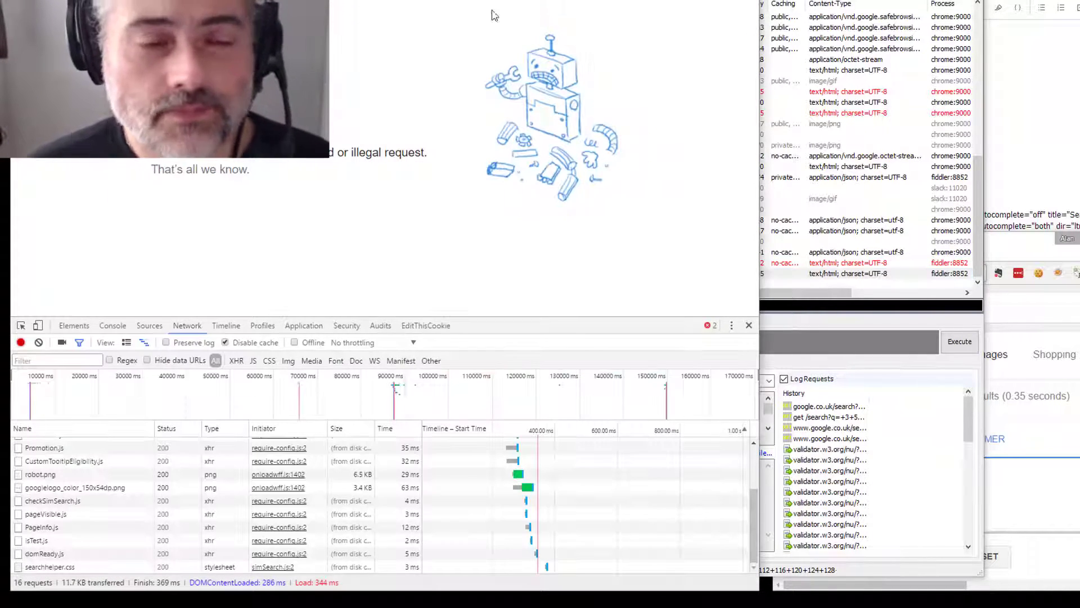
{"action": "left_click", "coordinate": [1001, 133]}
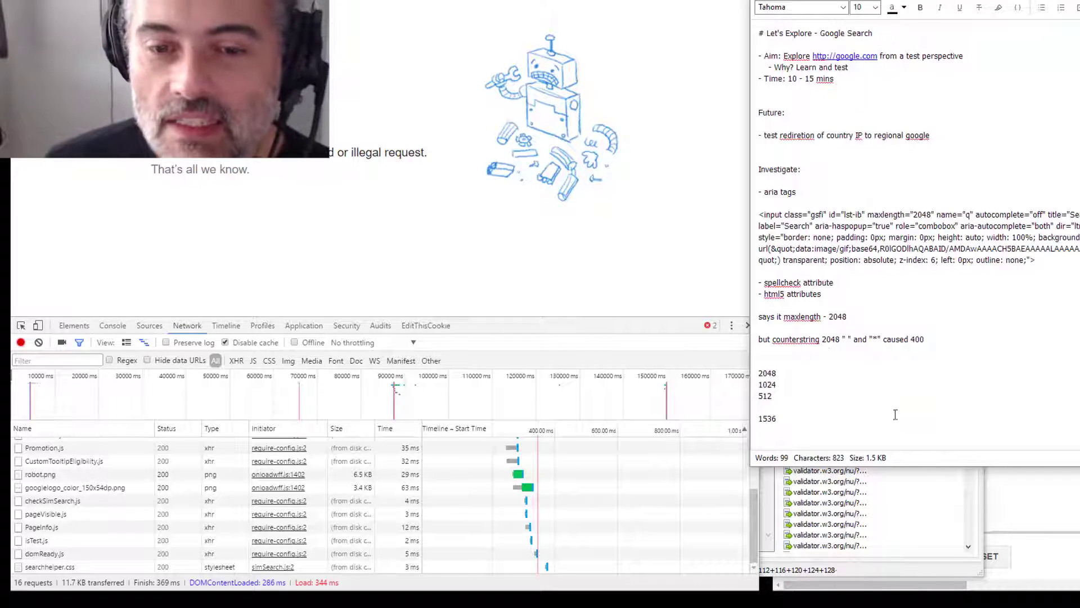
{"action": "left_click", "coordinate": [1023, 516]}
{"action": "left_click", "coordinate": [914, 556]}
{"action": "left_click", "coordinate": [966, 131]}
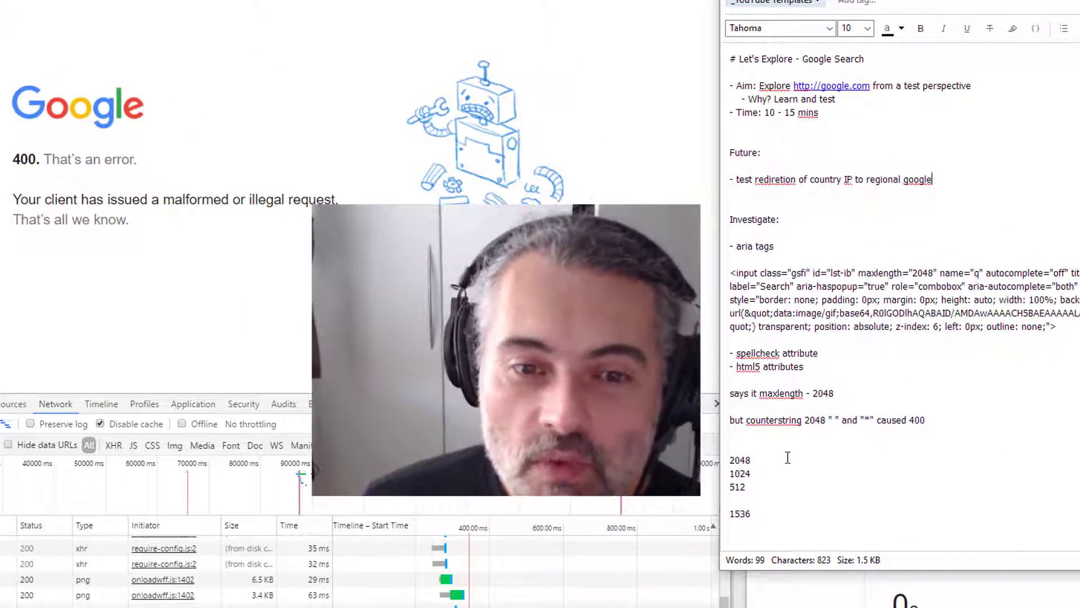
Step: Select the length 1024 among the noted figures 2048, 1024, 512 and 1536
{"action": "left_click_drag", "start_coordinate": [740, 477], "coordinate": [748, 488]}
{"action": "left_click", "coordinate": [778, 483]}
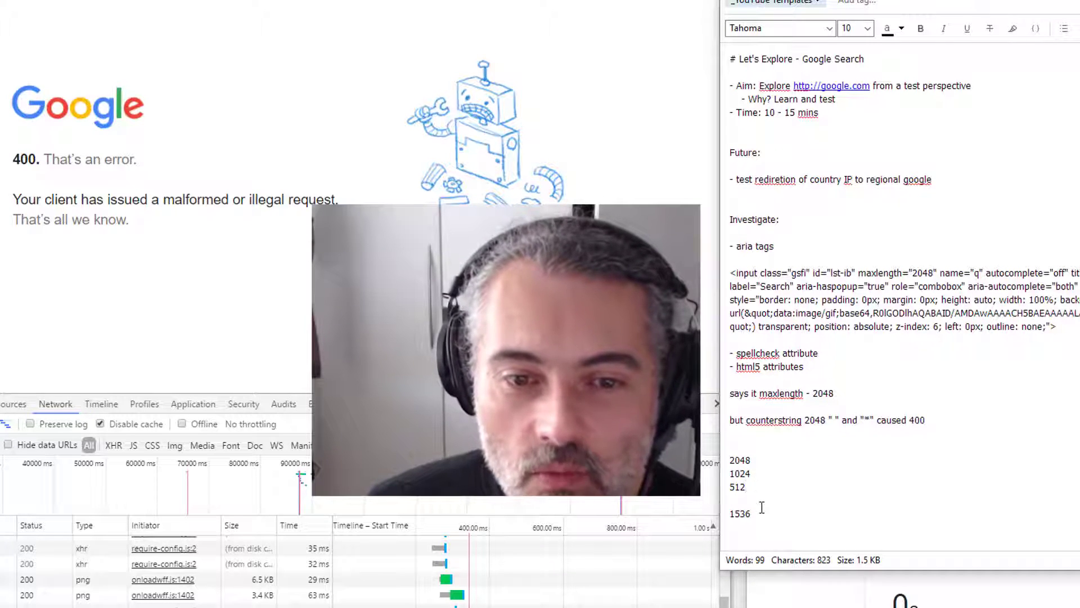
{"action": "double_click", "coordinate": [740, 473]}
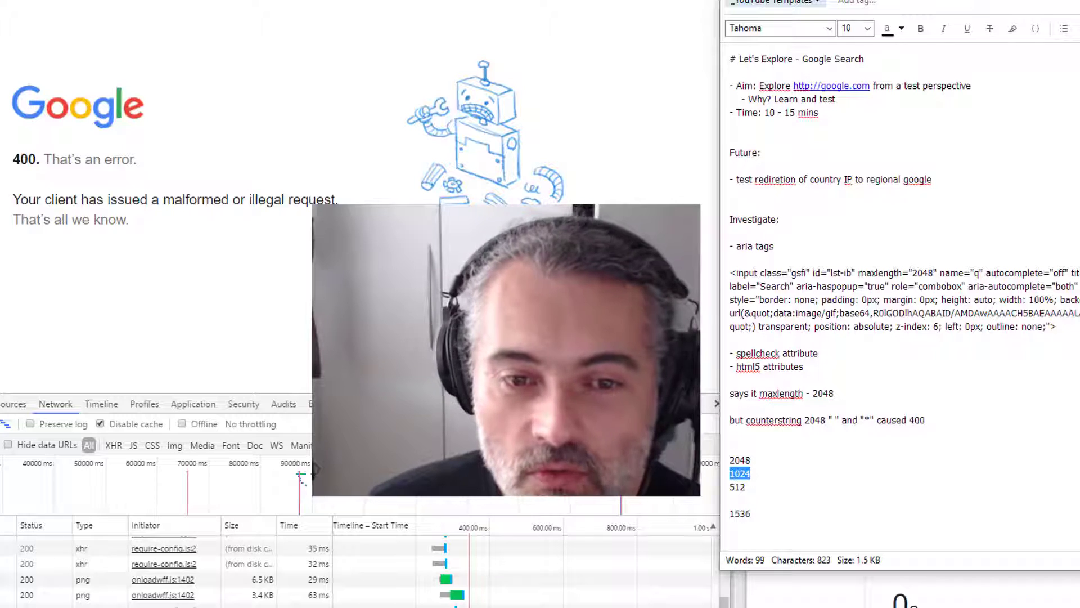